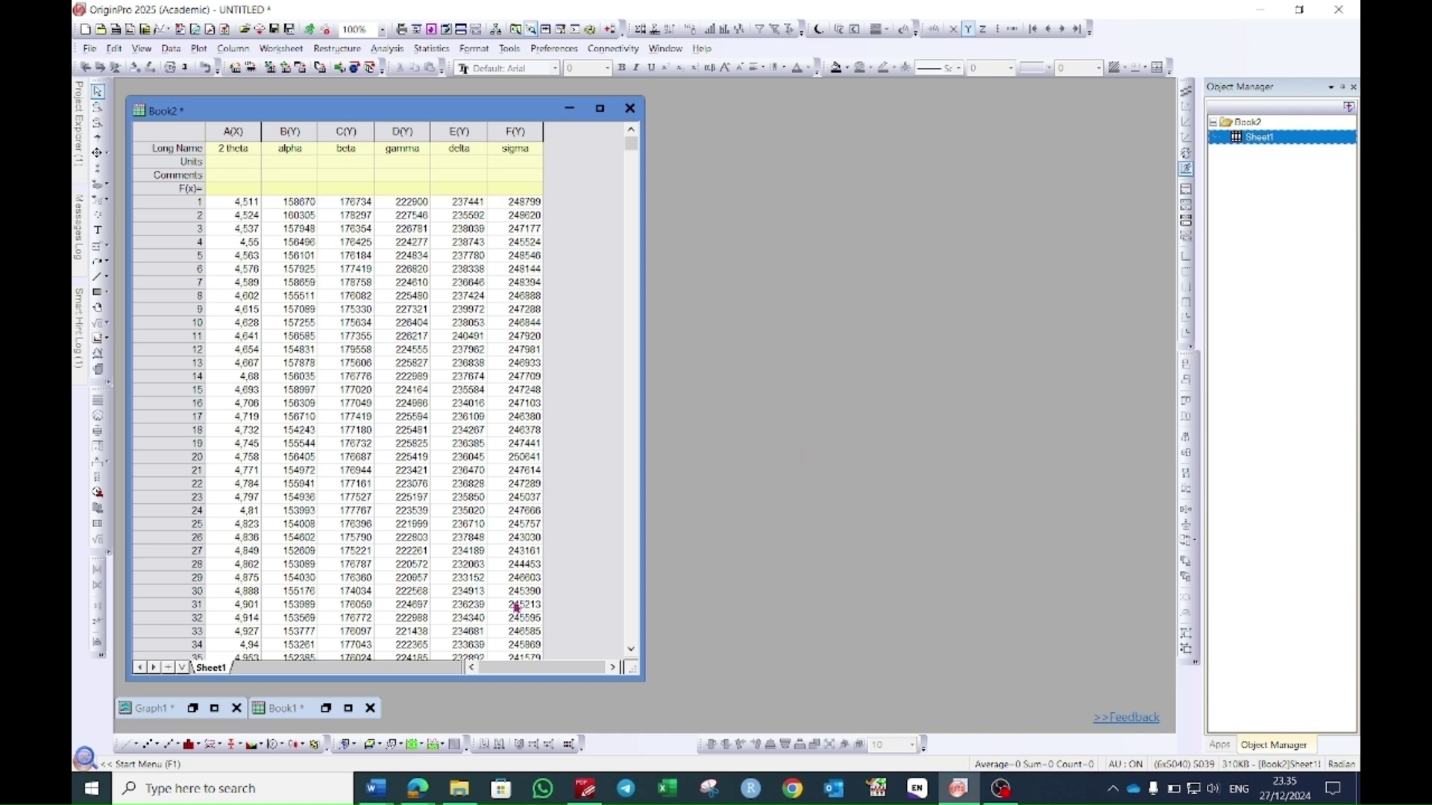
Check the finished Graph1 and normalize columns B to F (alpha to sigma) of Book2 to [0, 100], output to new columns.
left_click(194, 712)
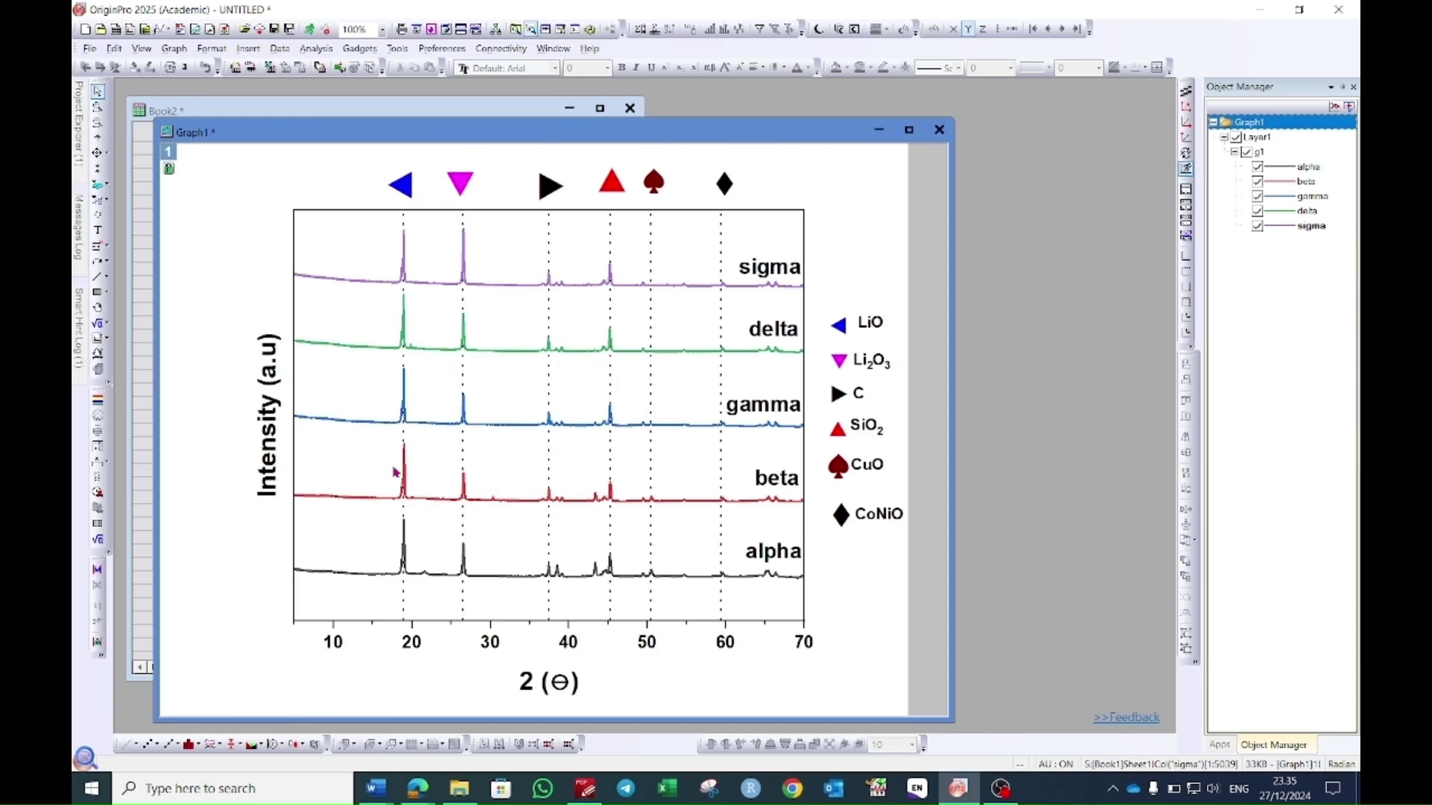
left_click(879, 130)
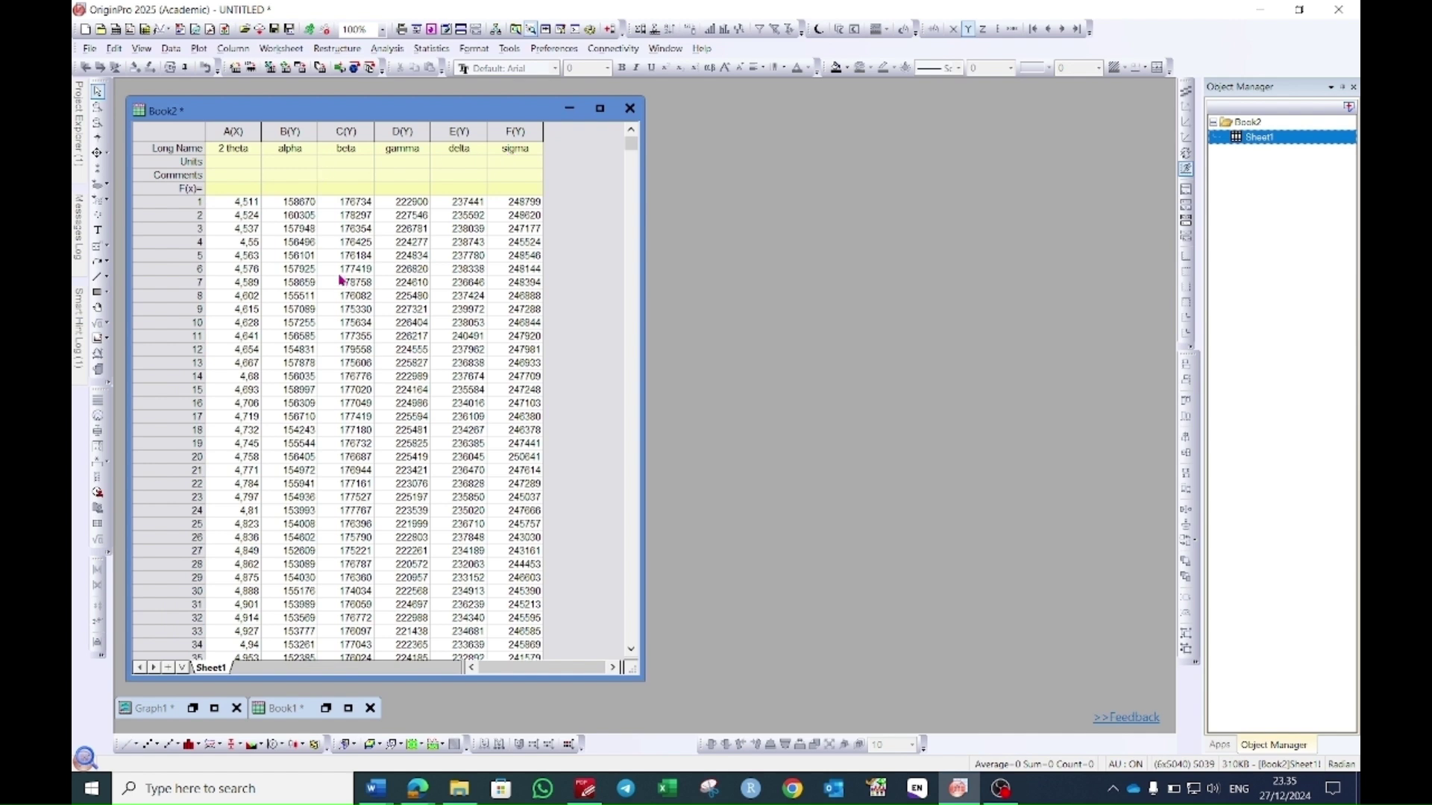
left_click_drag(291, 131, 522, 133)
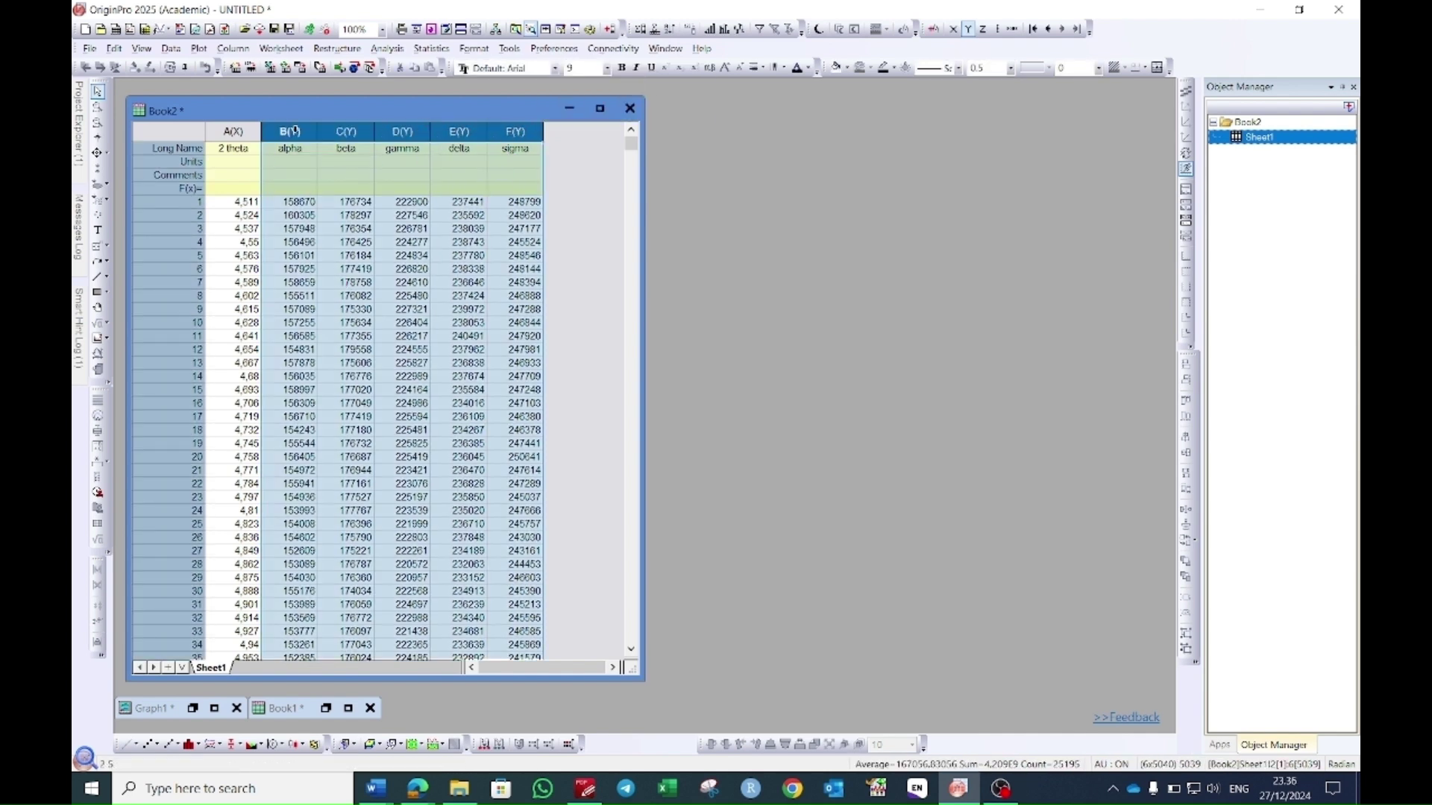
right_click(293, 130)
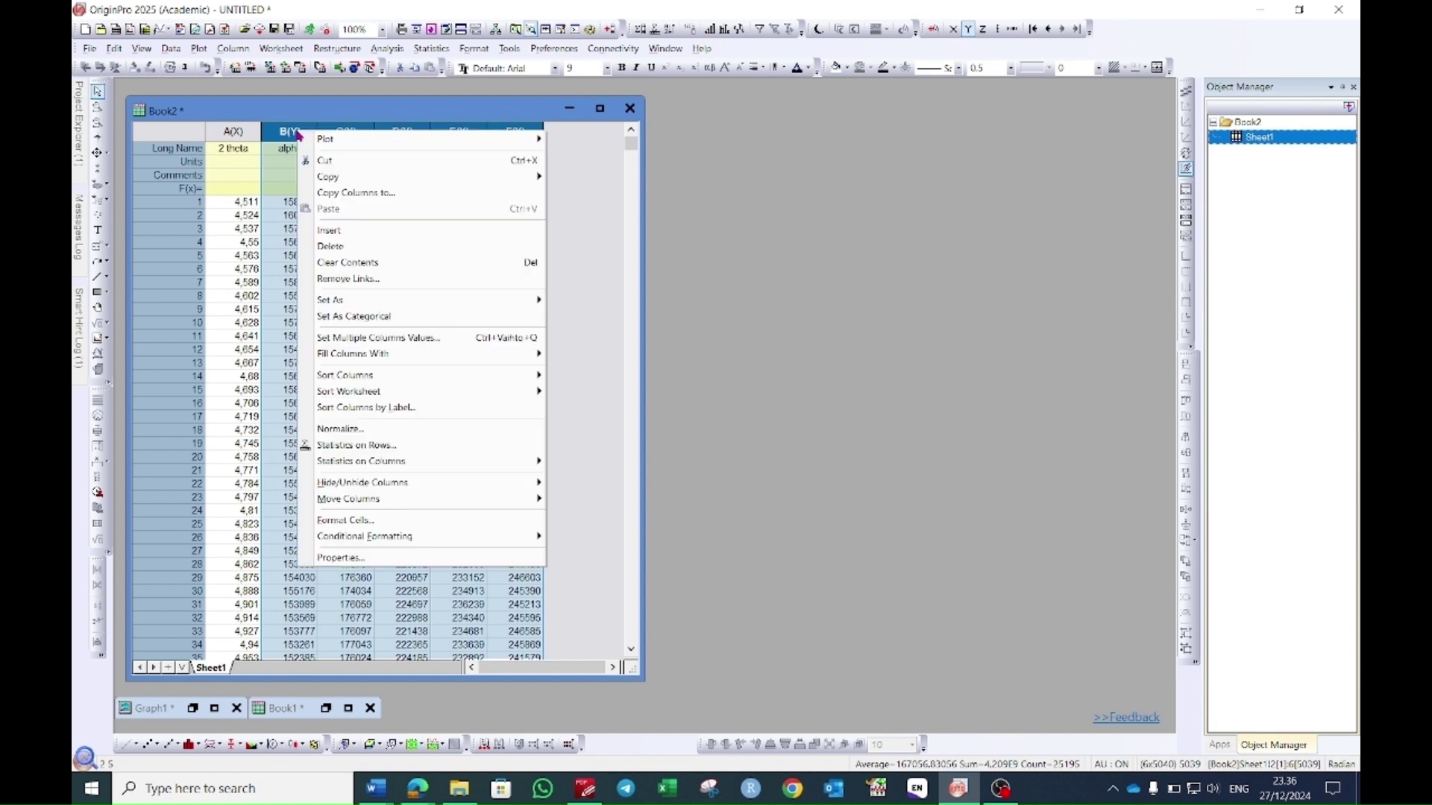
left_click(347, 431)
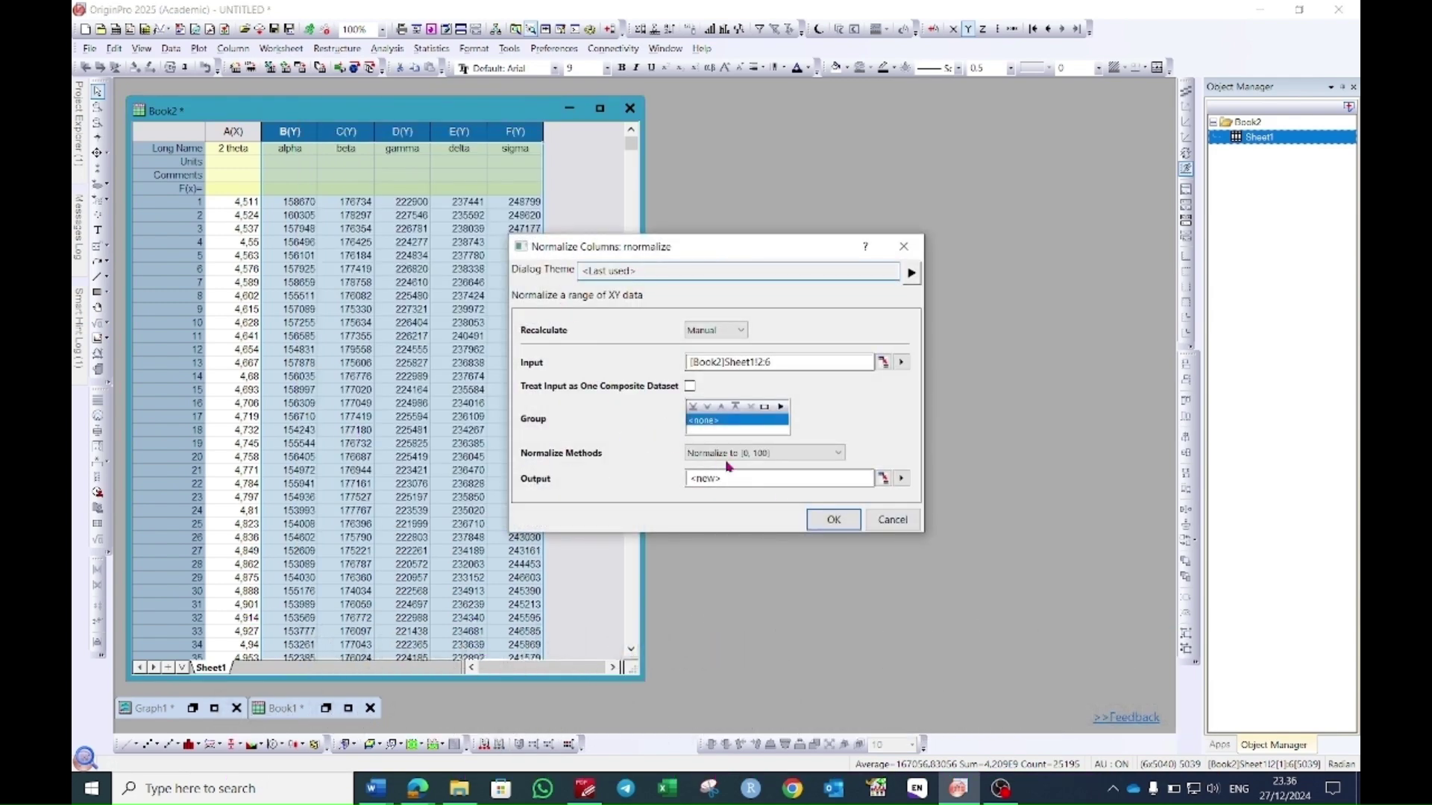
left_click(783, 456)
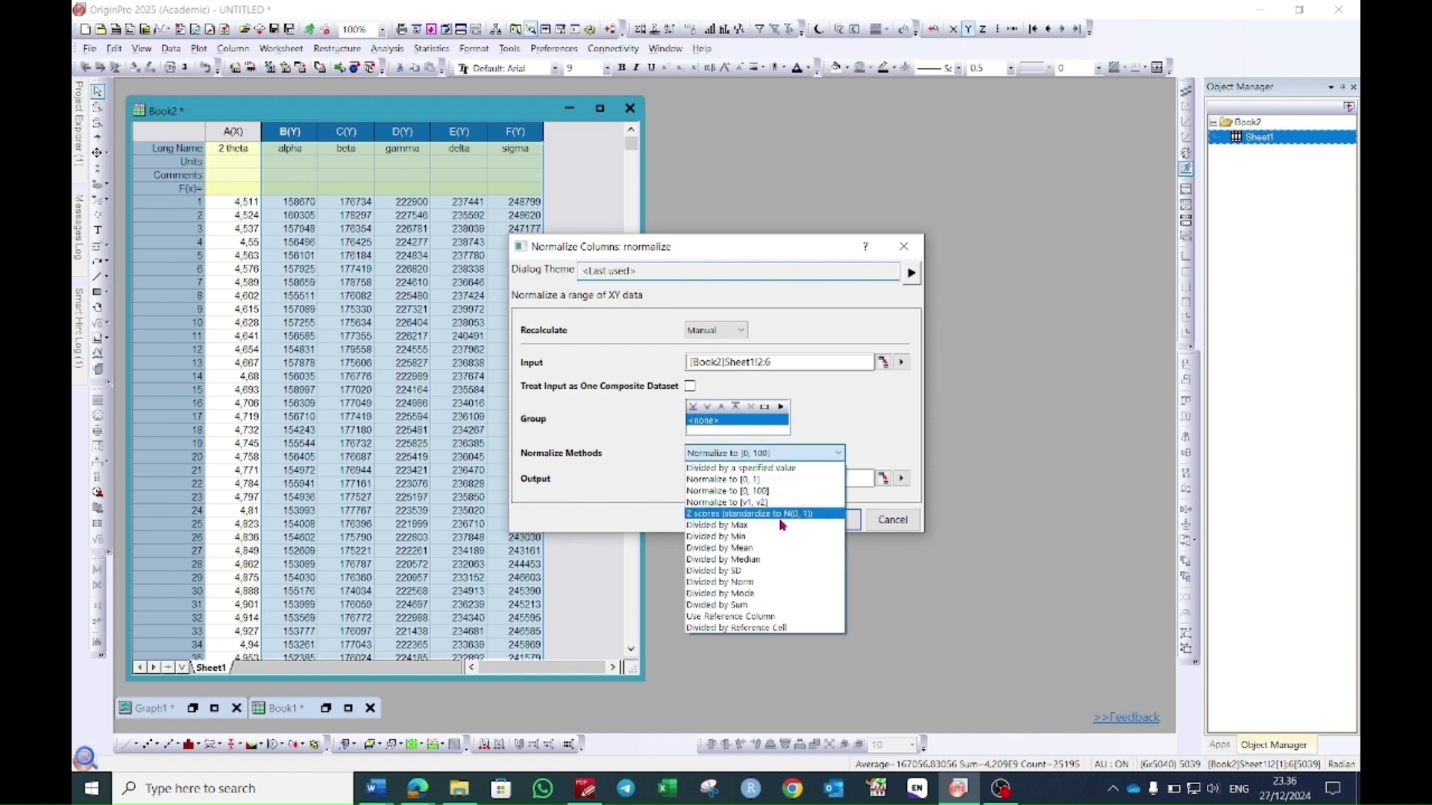
left_click(751, 492)
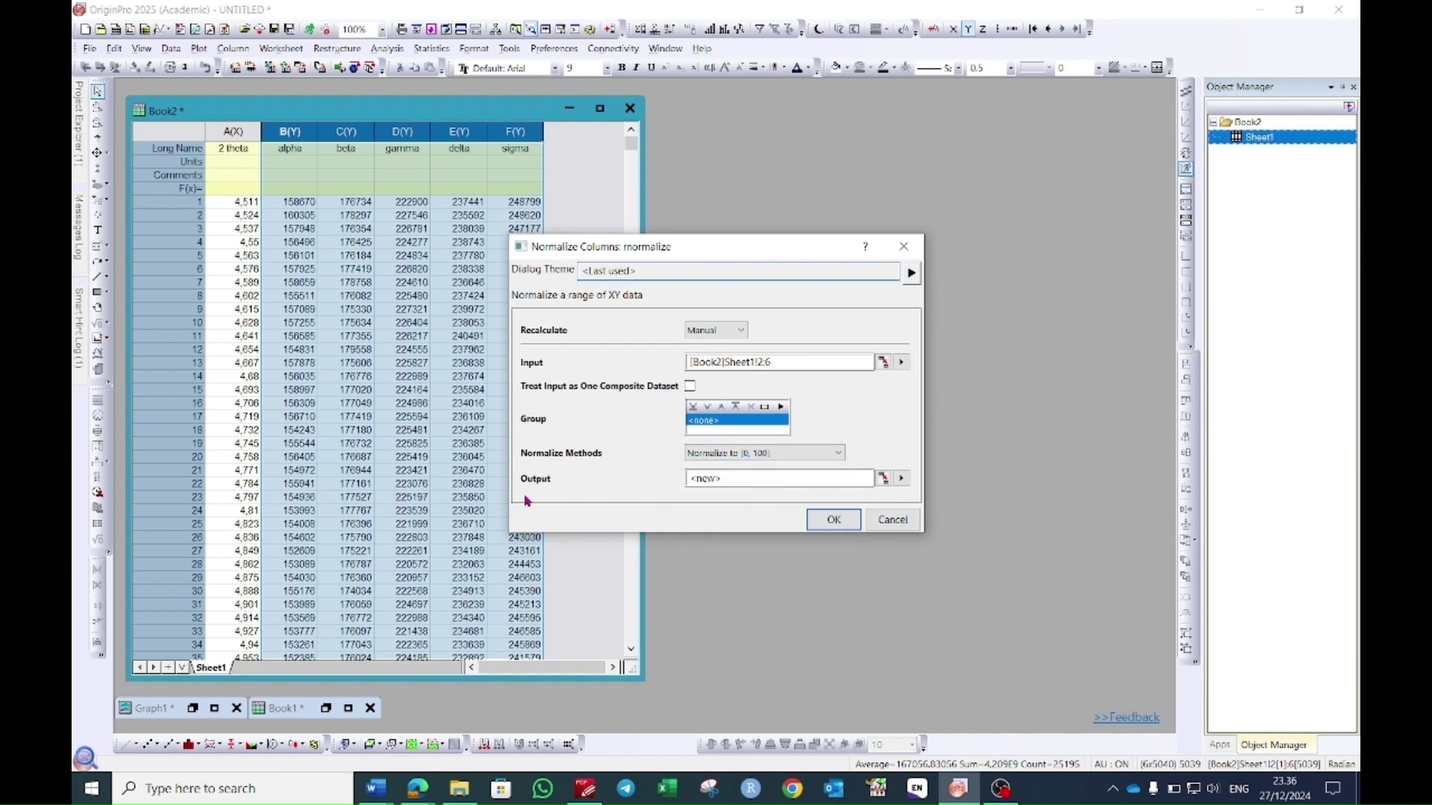
left_click(824, 519)
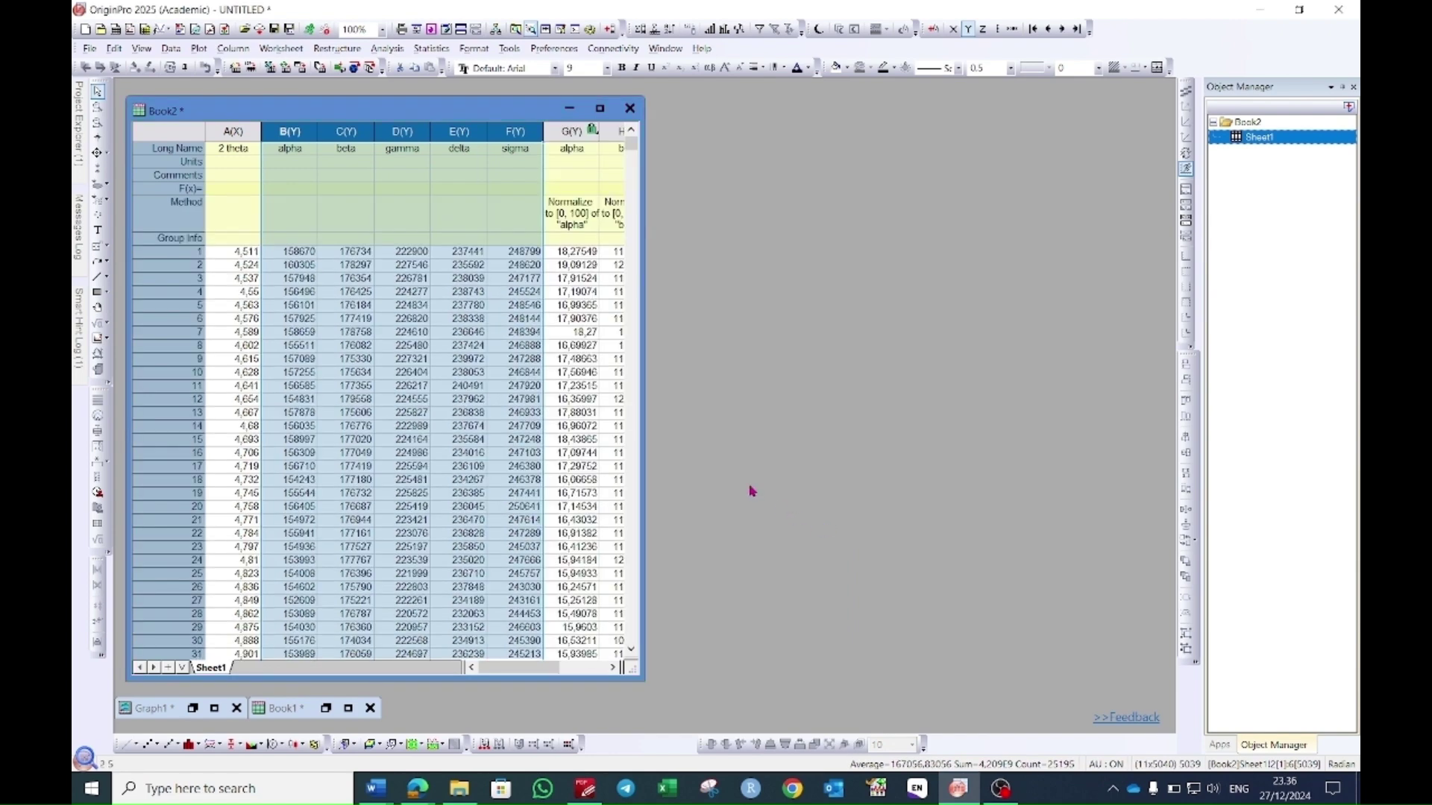
Widen the Book2 window and plot the normalized columns G to K against 2 theta as a basic 2D line graph.
left_click_drag(644, 407, 953, 408)
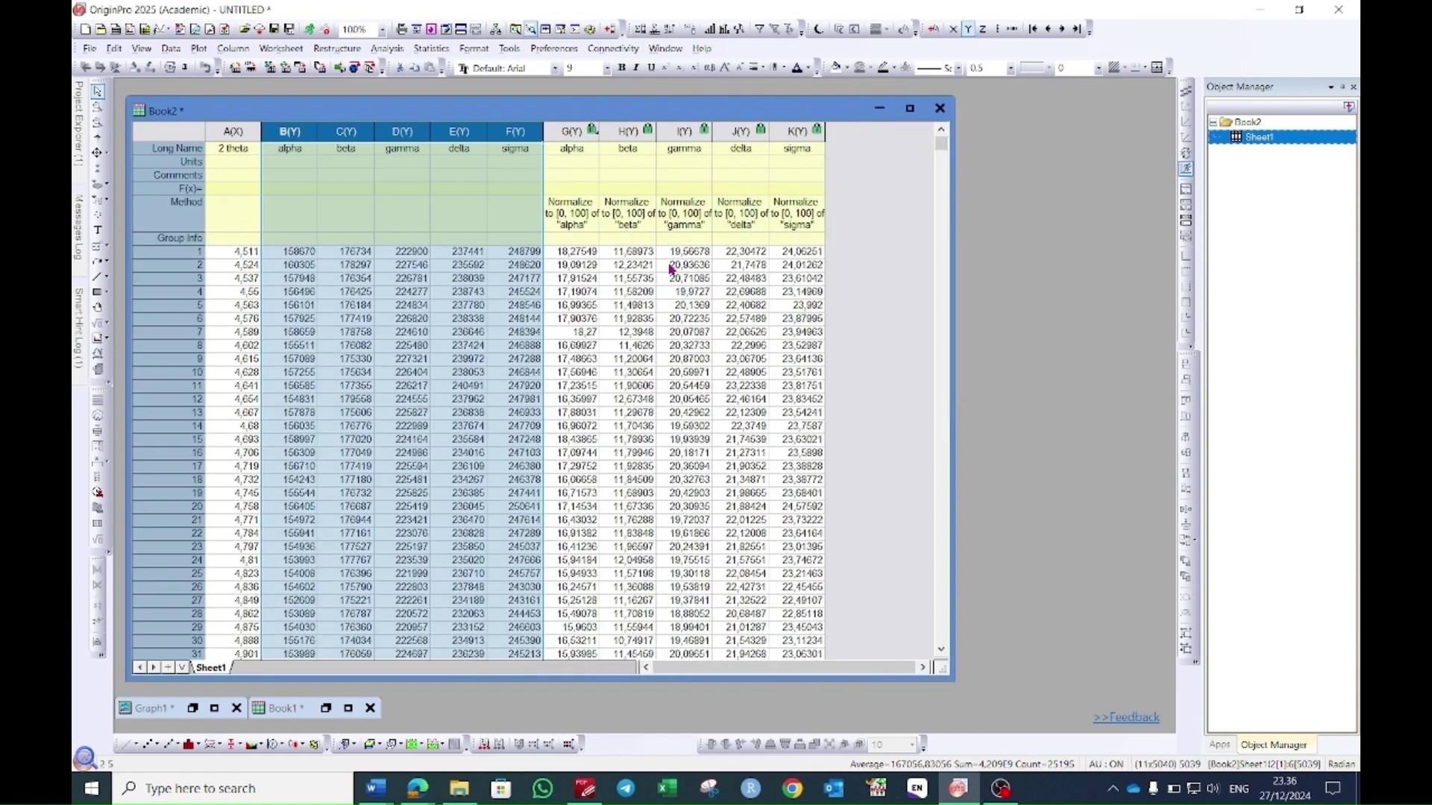
left_click(578, 276)
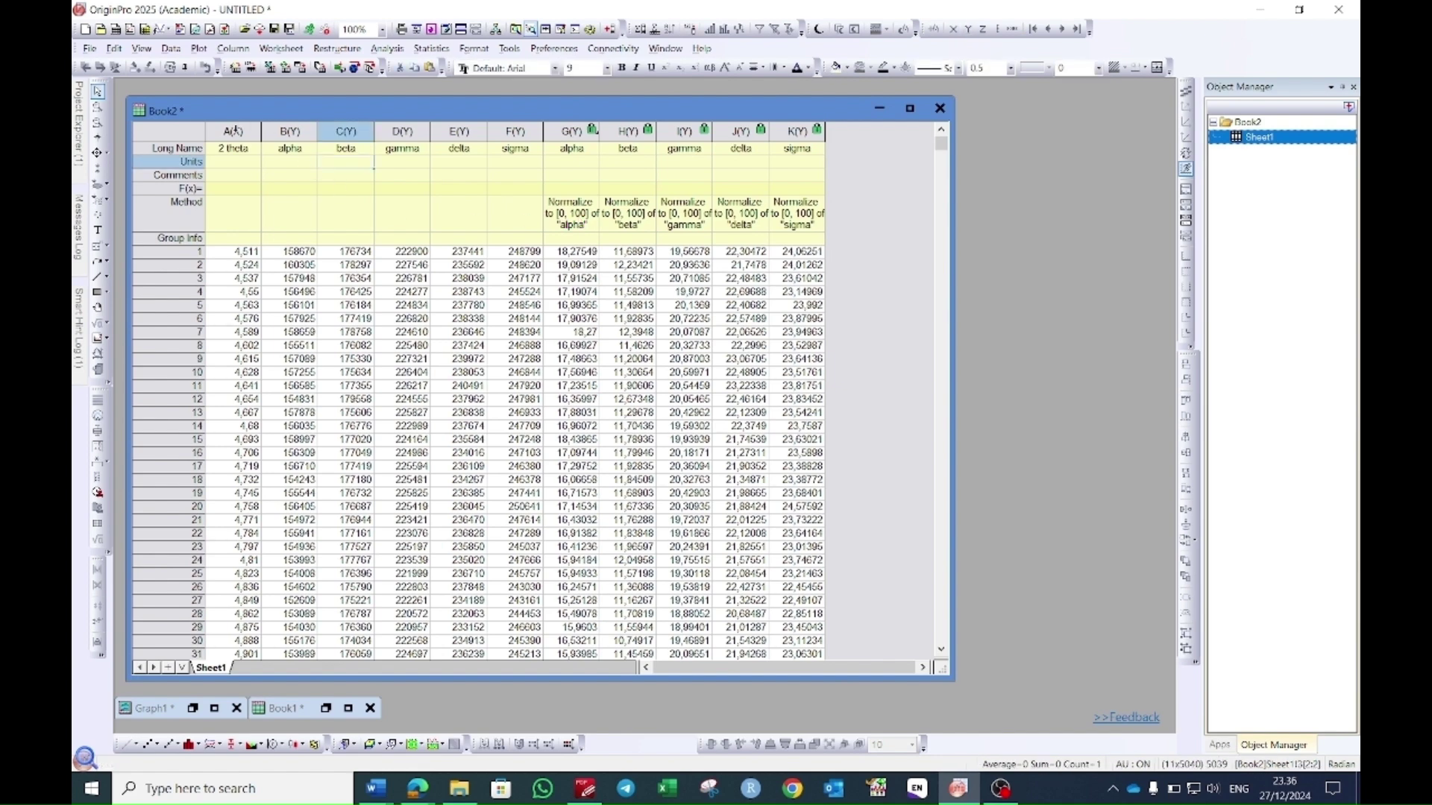
left_click(233, 131)
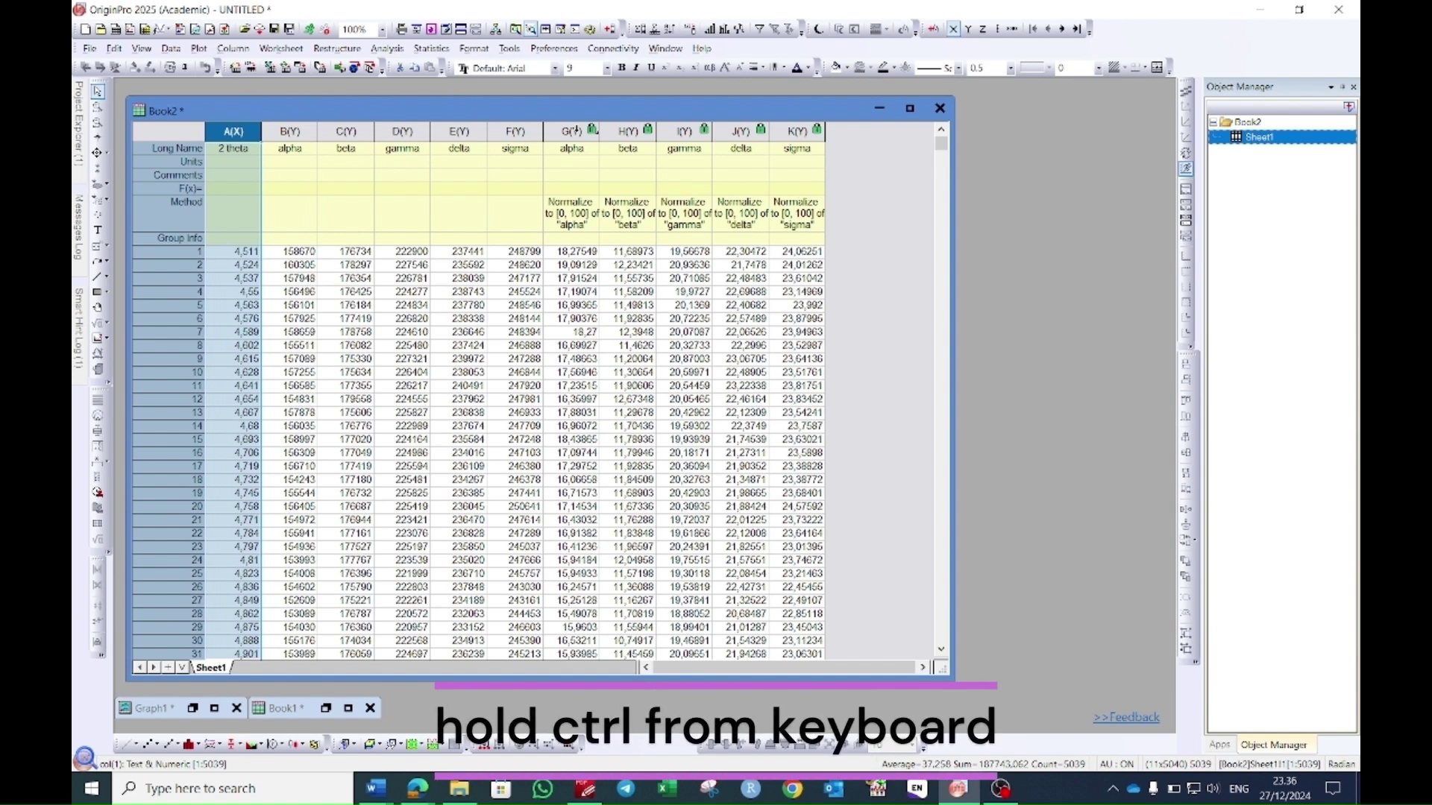
left_click_drag(571, 133, 825, 137)
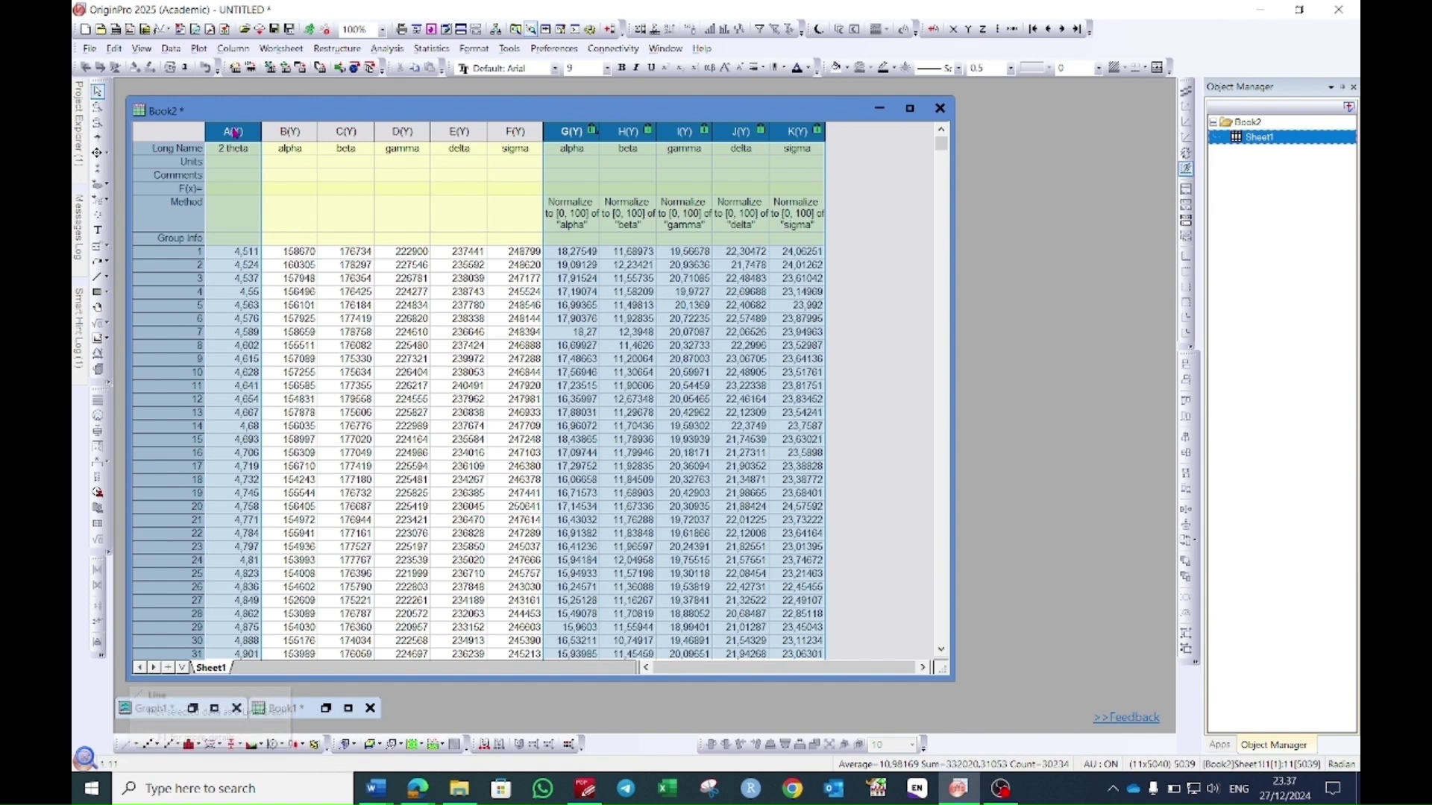
left_click(199, 48)
mouse_move(229, 109)
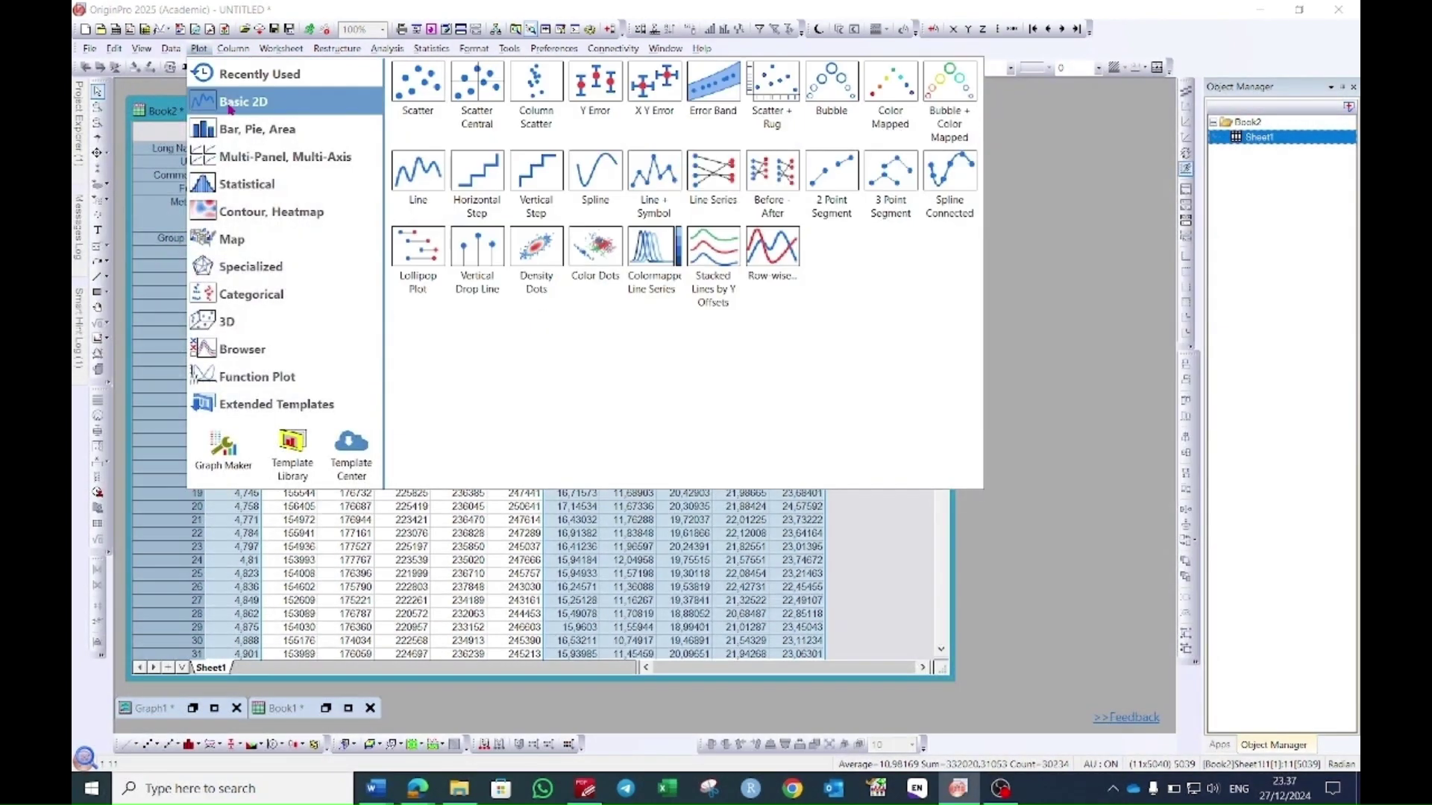
left_click(429, 178)
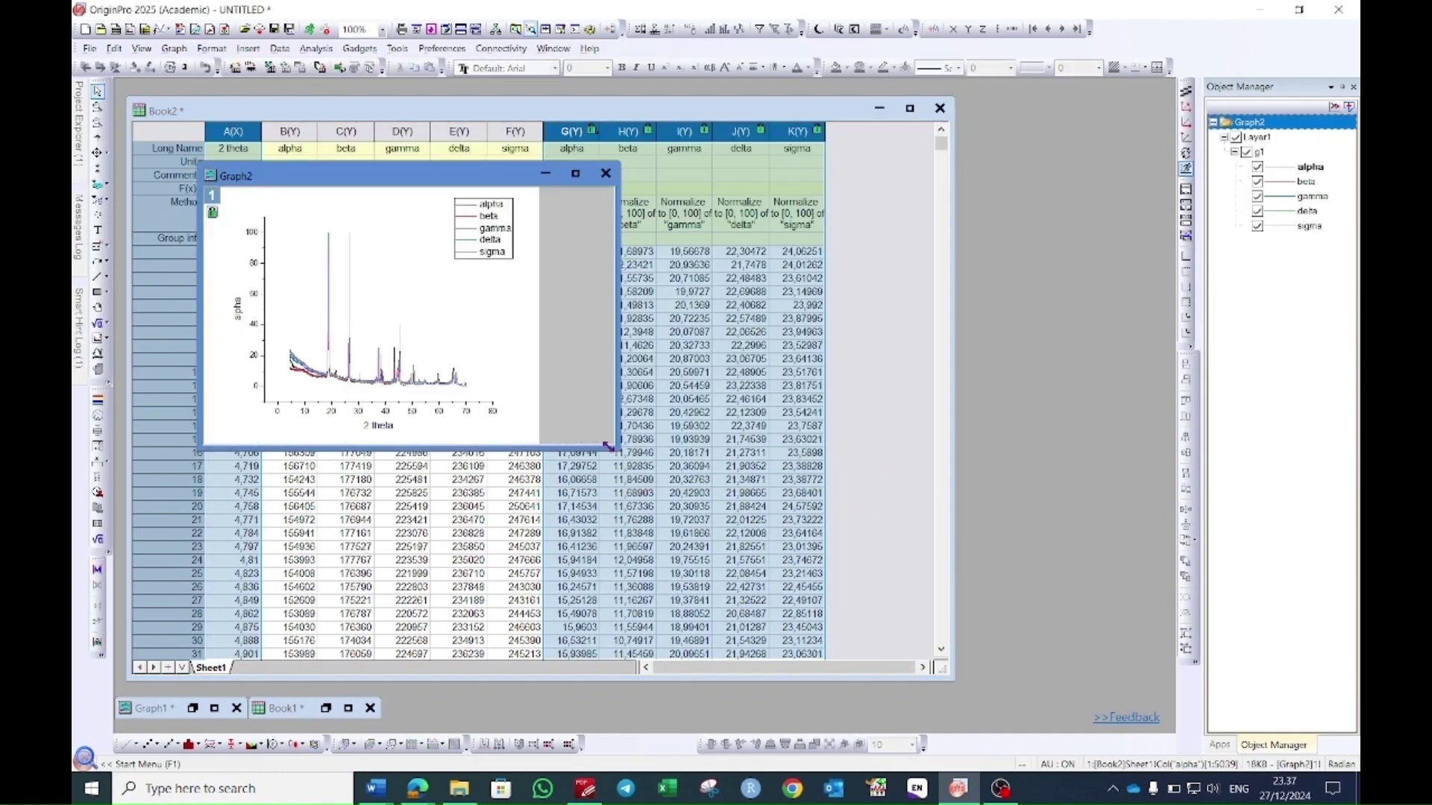
Maximize the new line graph's window and show the layer frame around the plot.
left_click_drag(608, 446, 902, 641)
left_click(872, 174)
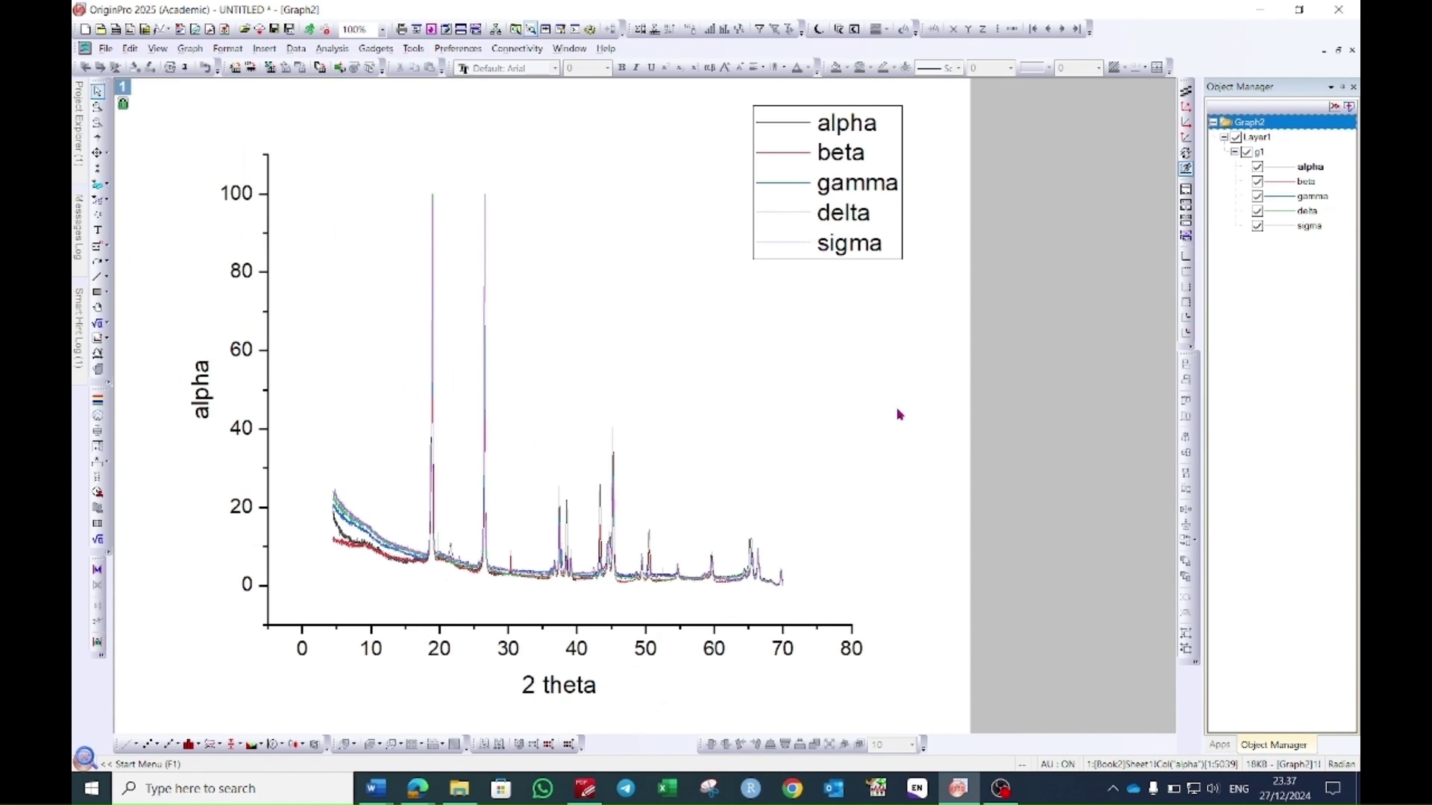
left_click(573, 330)
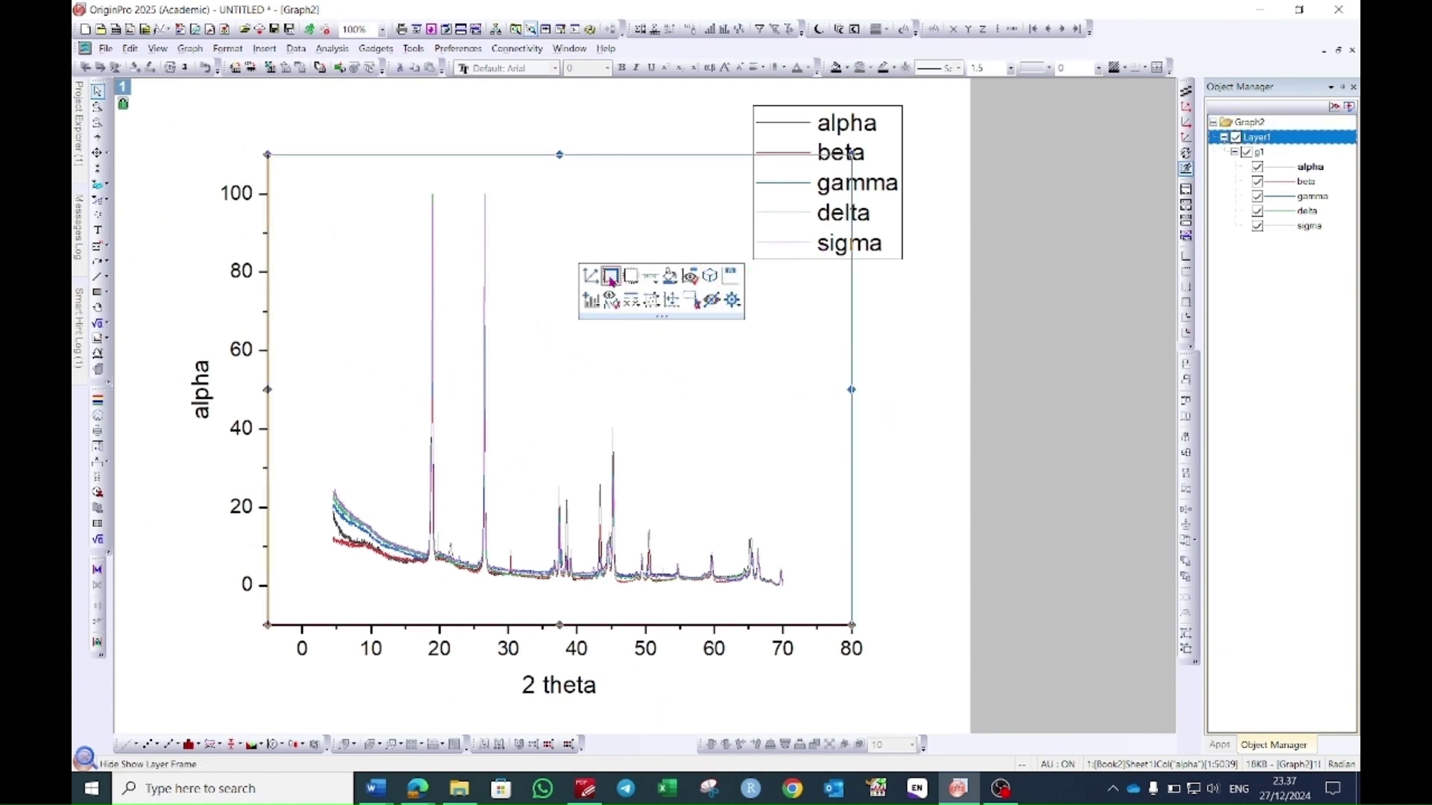
left_click(610, 278)
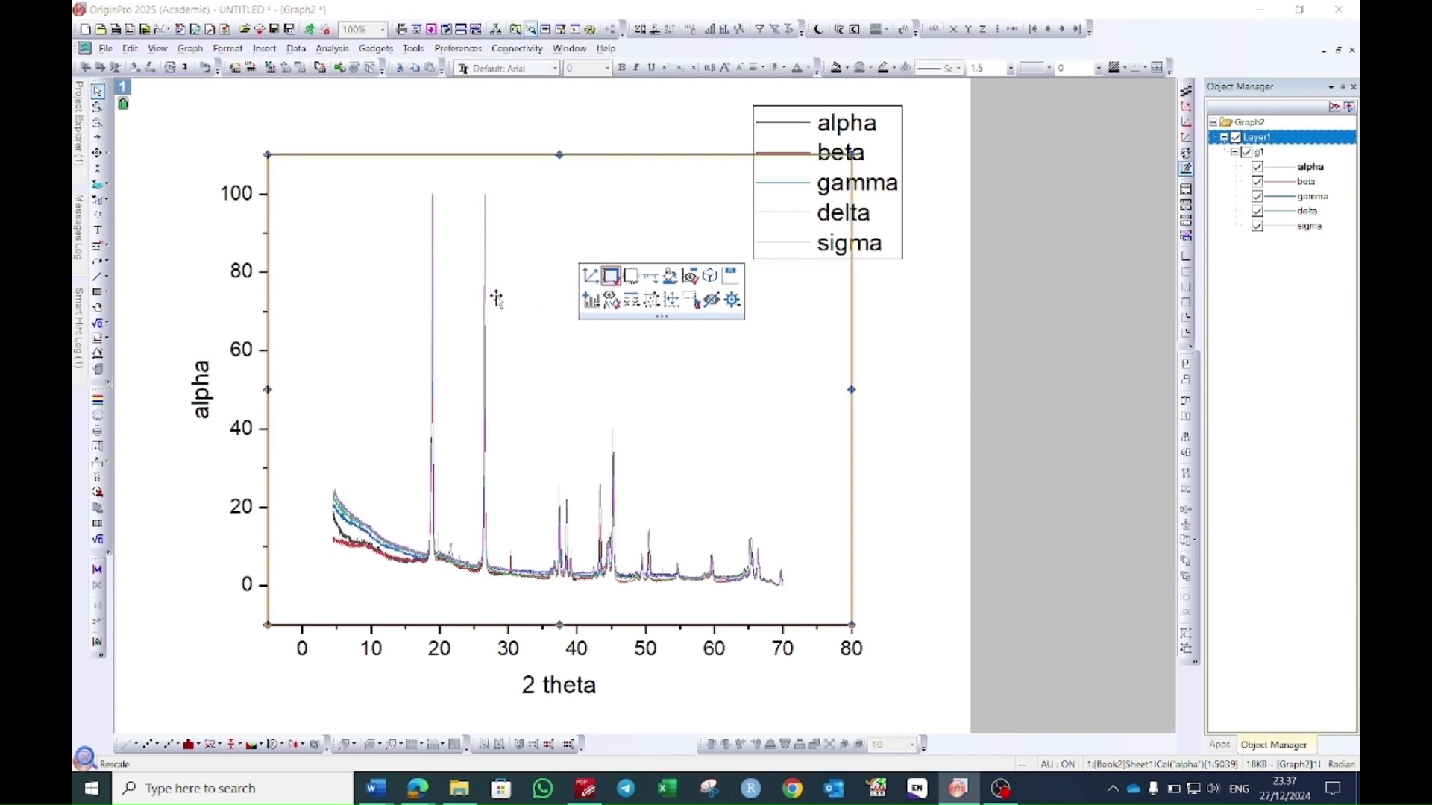
Replace the Y axis title with "Insentity (a.u)".
double_click(202, 366)
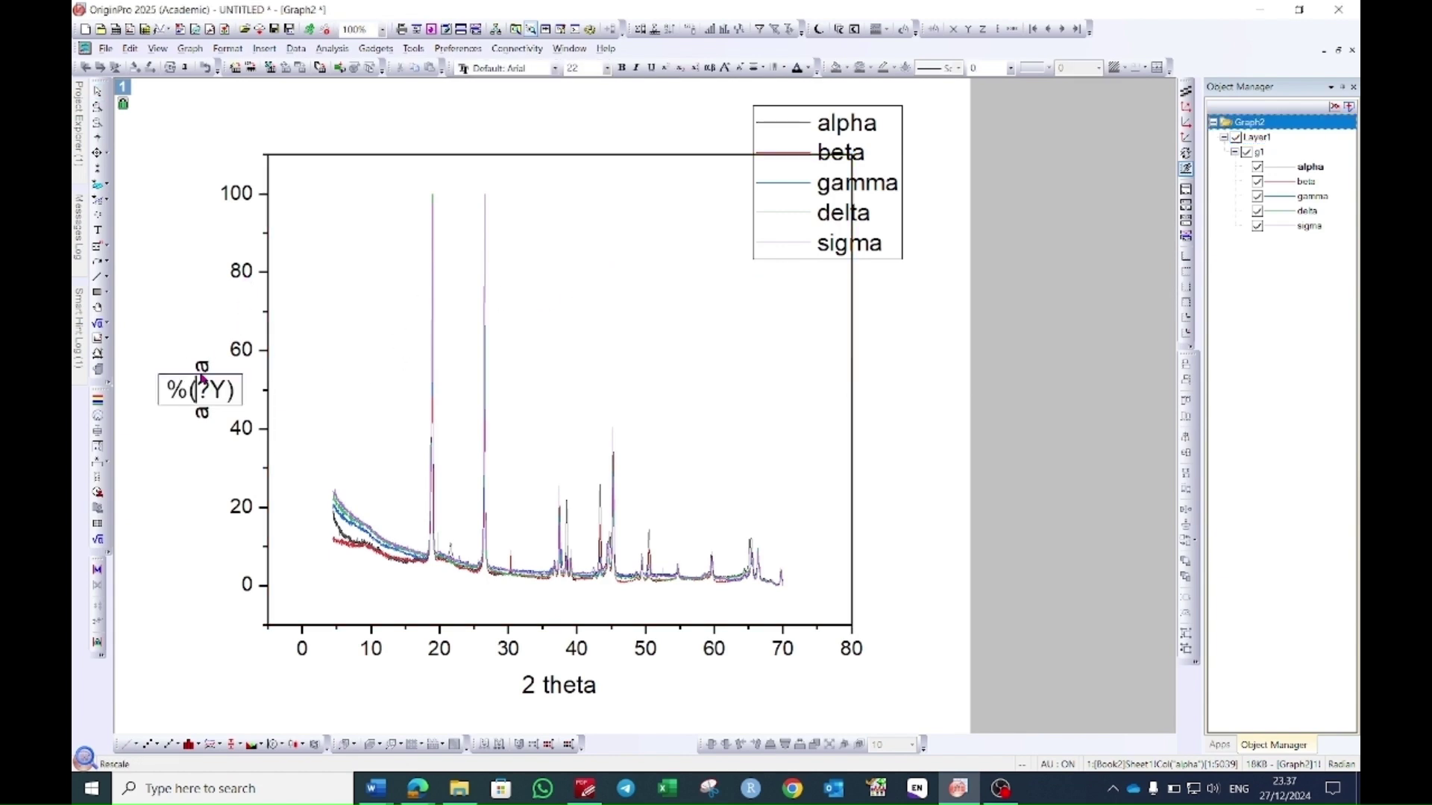
key("ctrl+a")
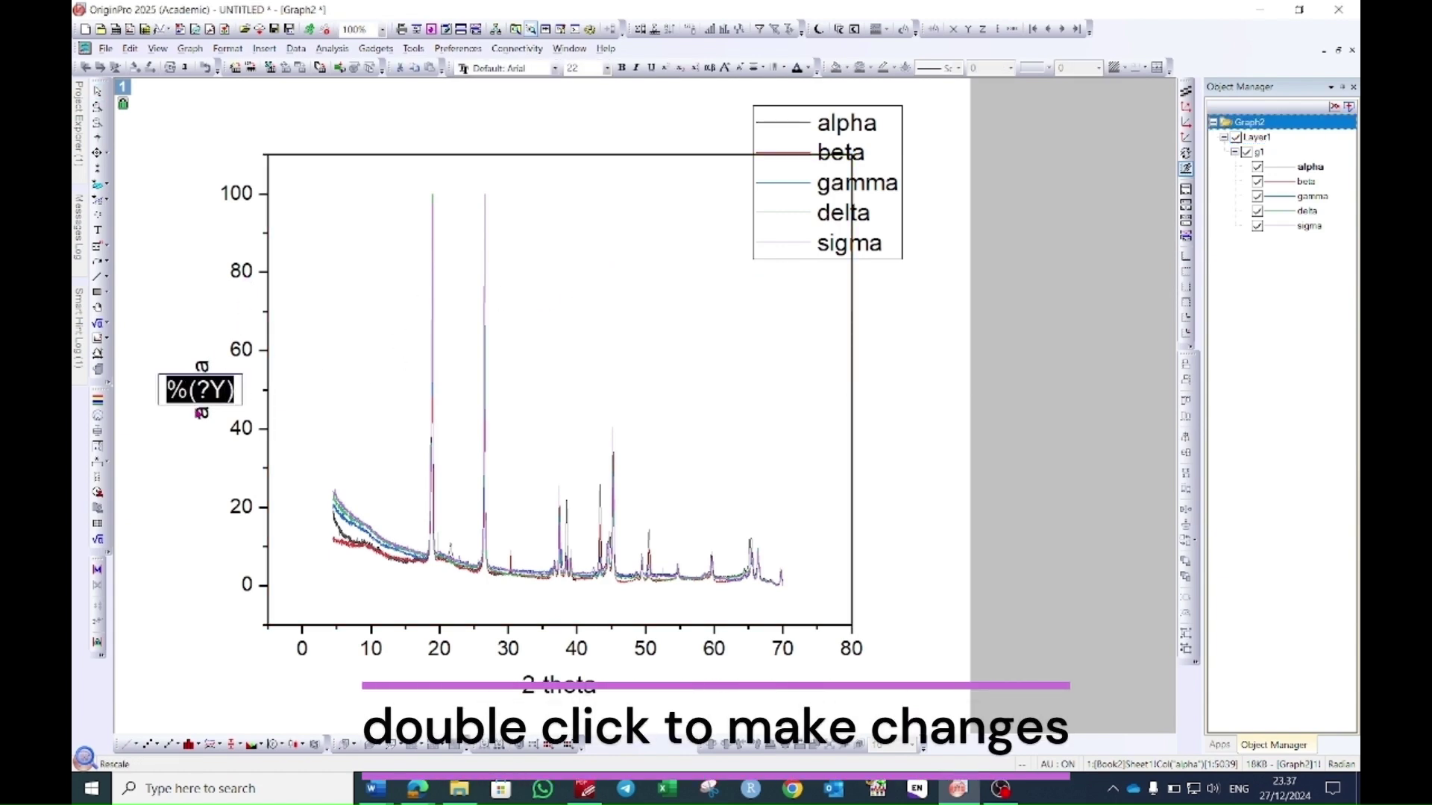
type("Insentity")
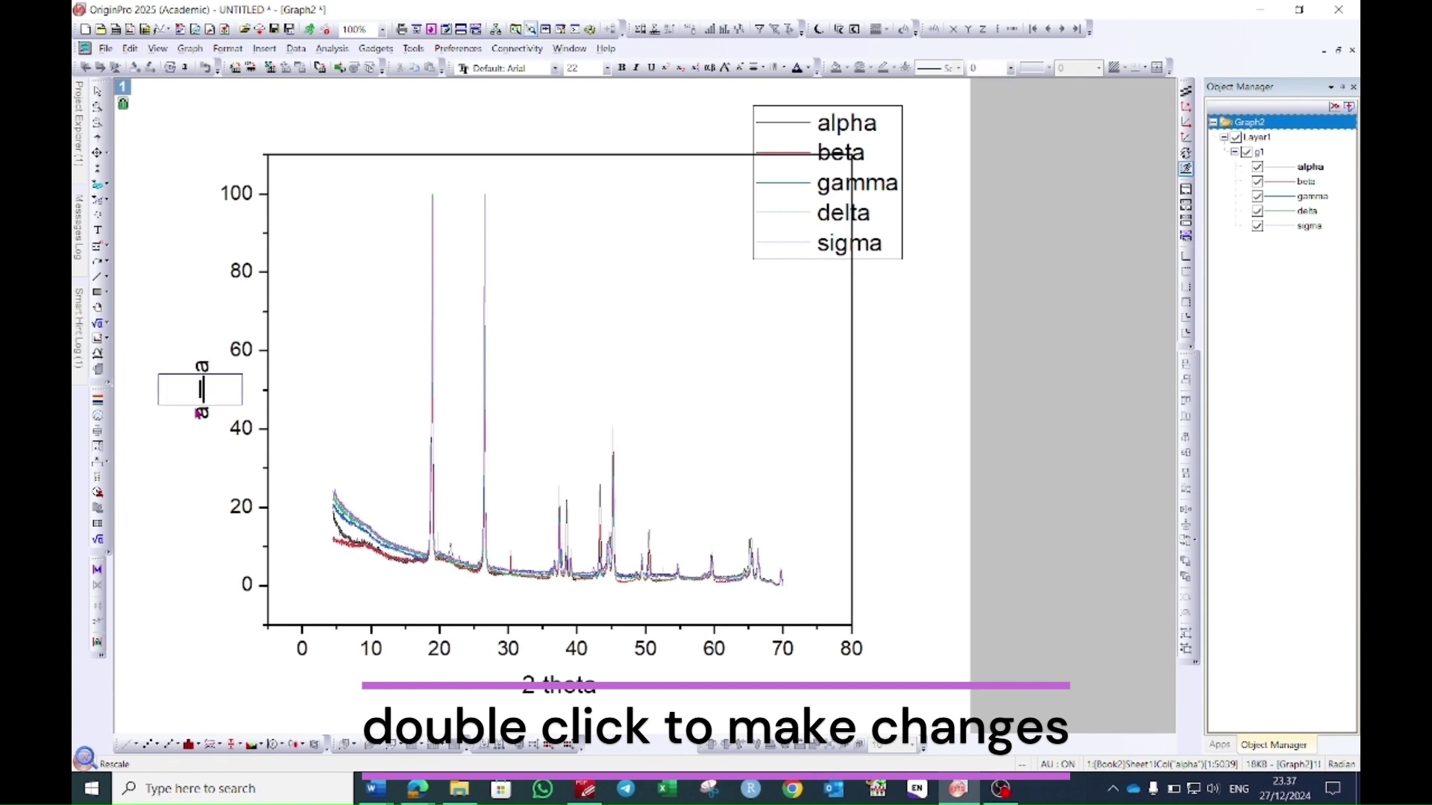
type(" (a.u)")
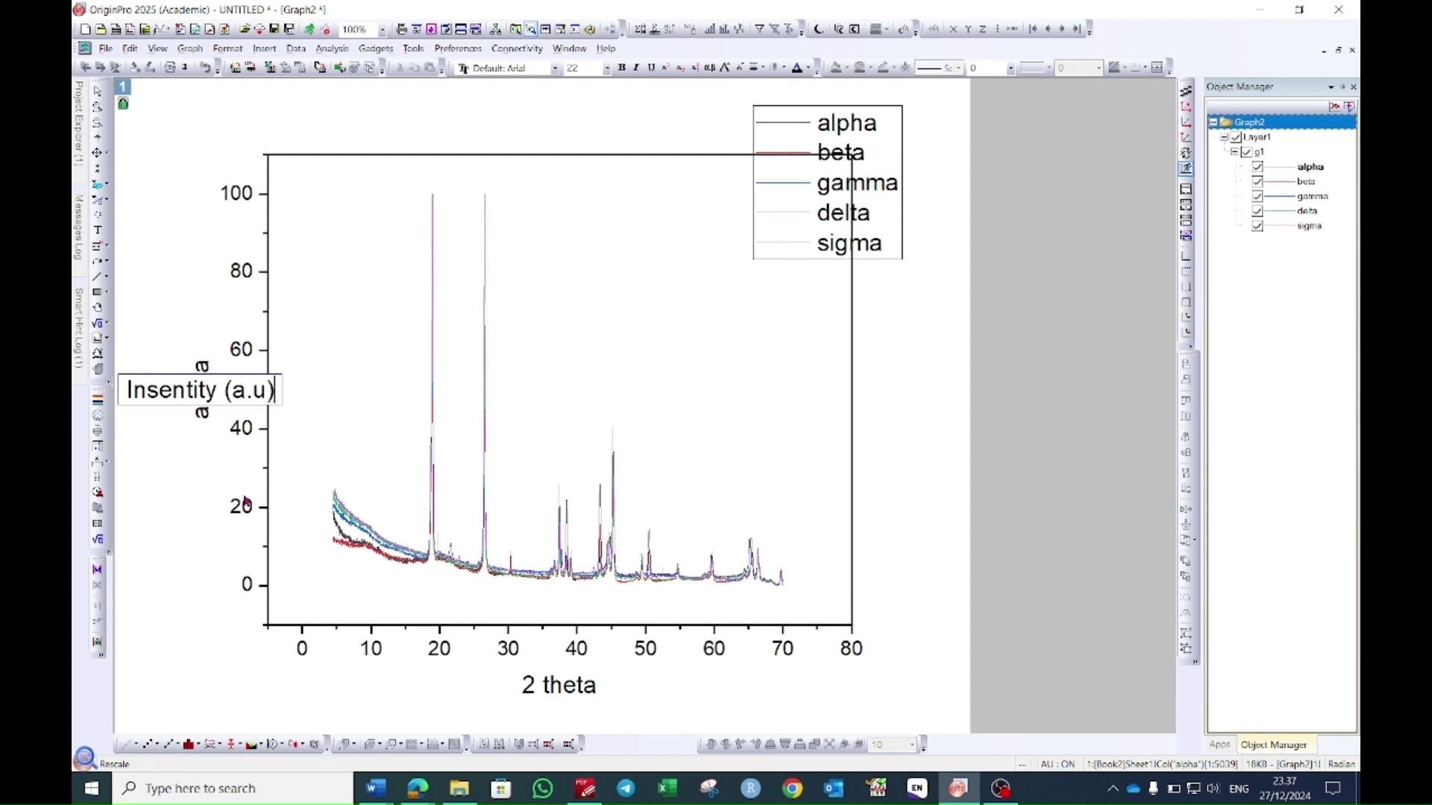
left_click(360, 714)
Replace the X axis title with "2 (⊖)", inserting the ⊖ character from the Symbol Map's Math set.
double_click(529, 695)
type("2 (")
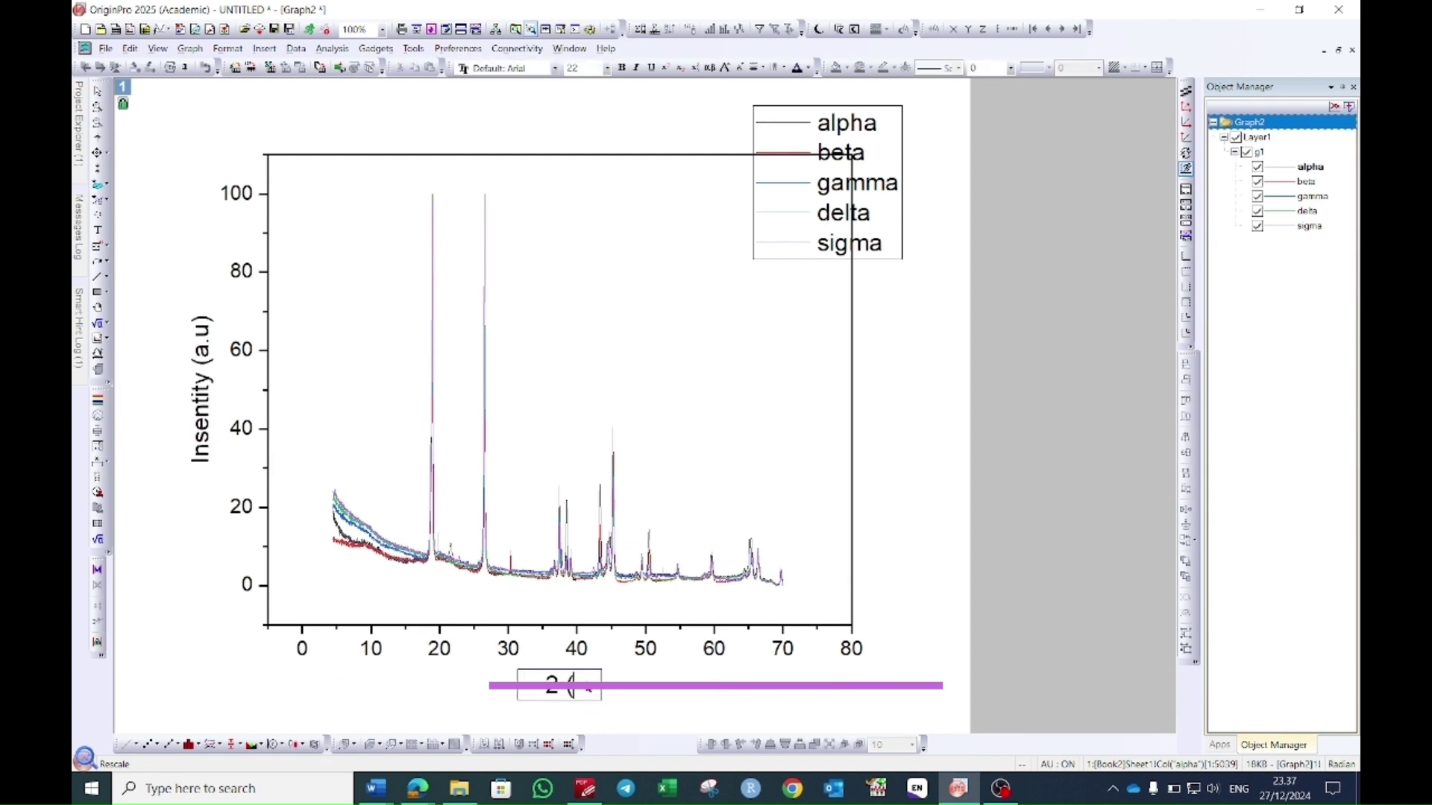
right_click(586, 685)
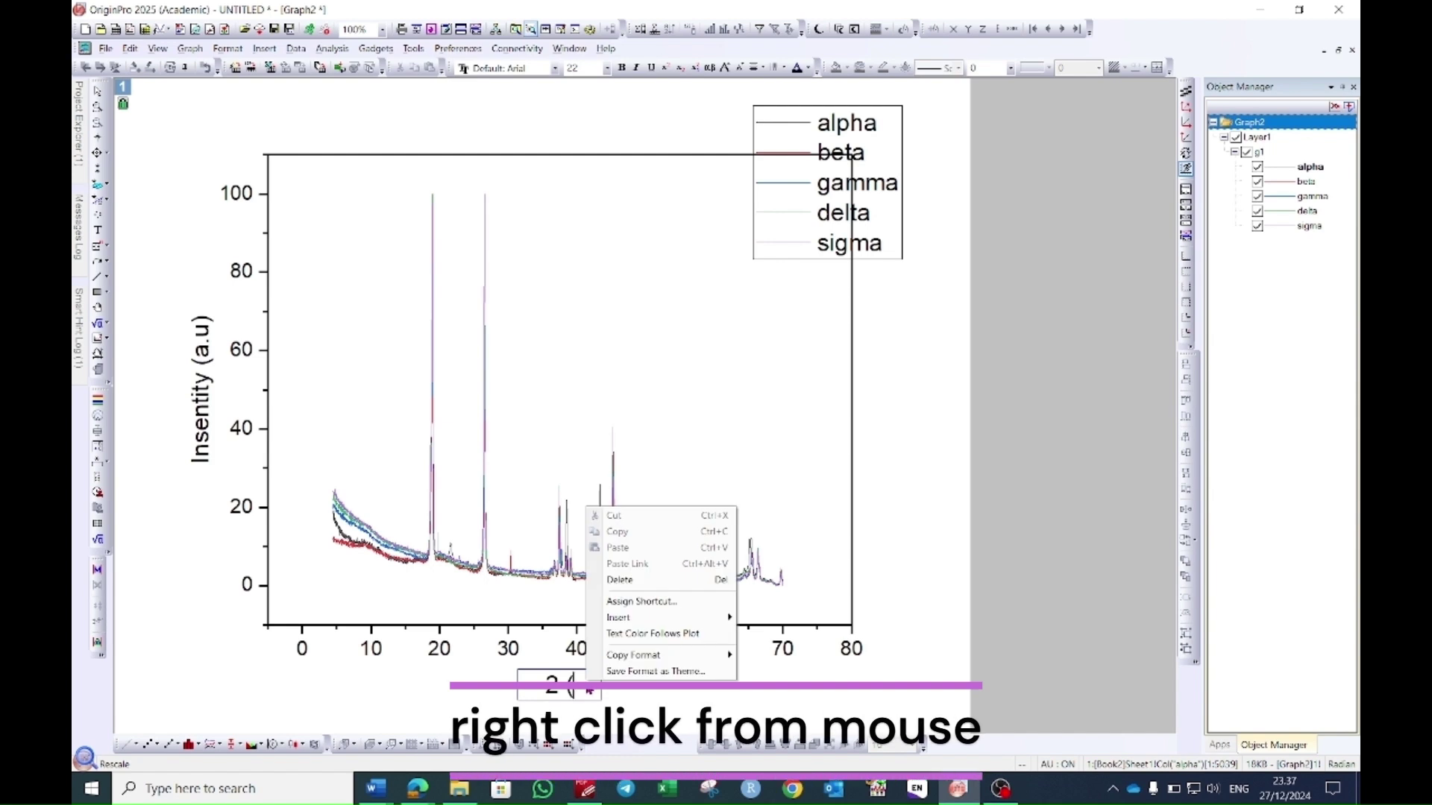
mouse_move(647, 619)
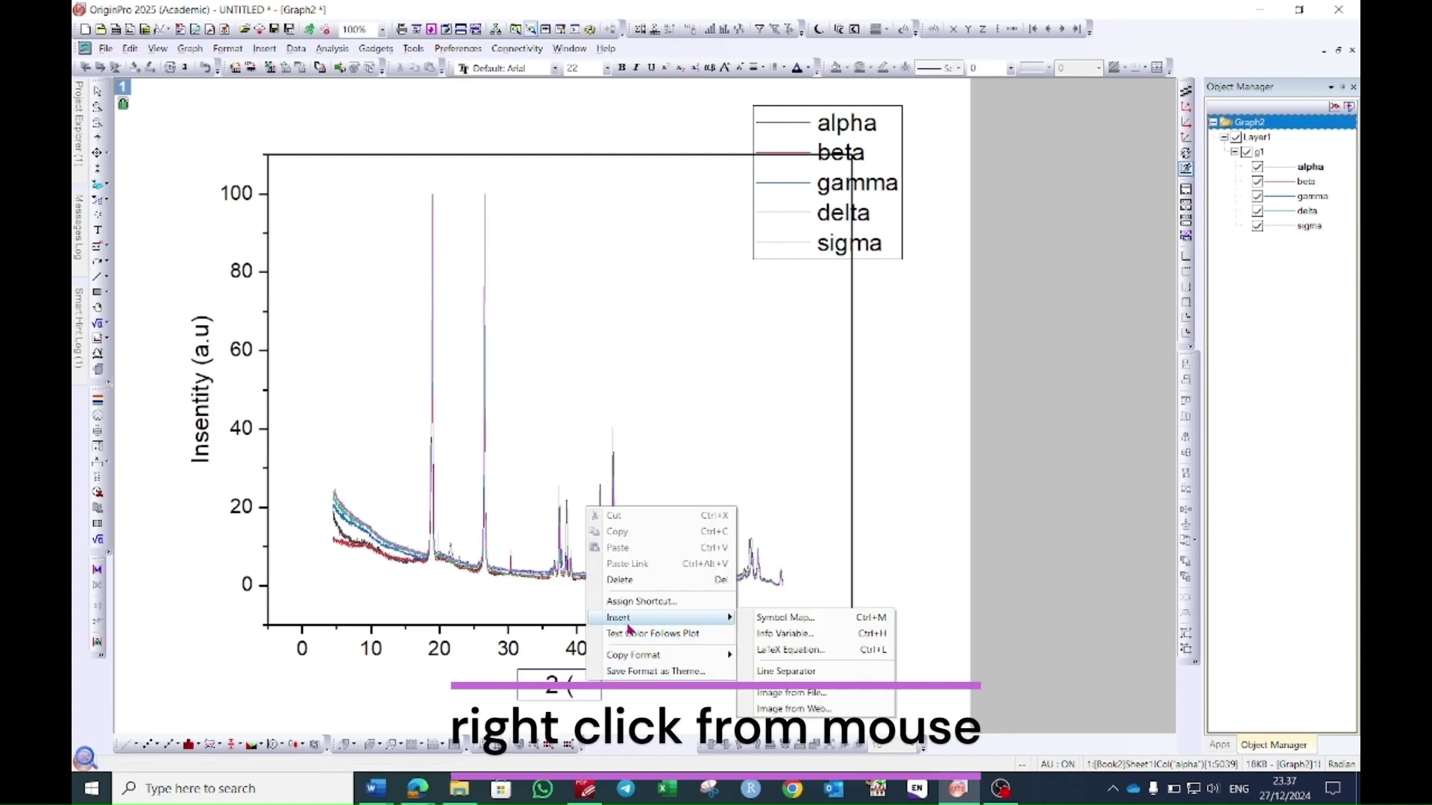
left_click(783, 619)
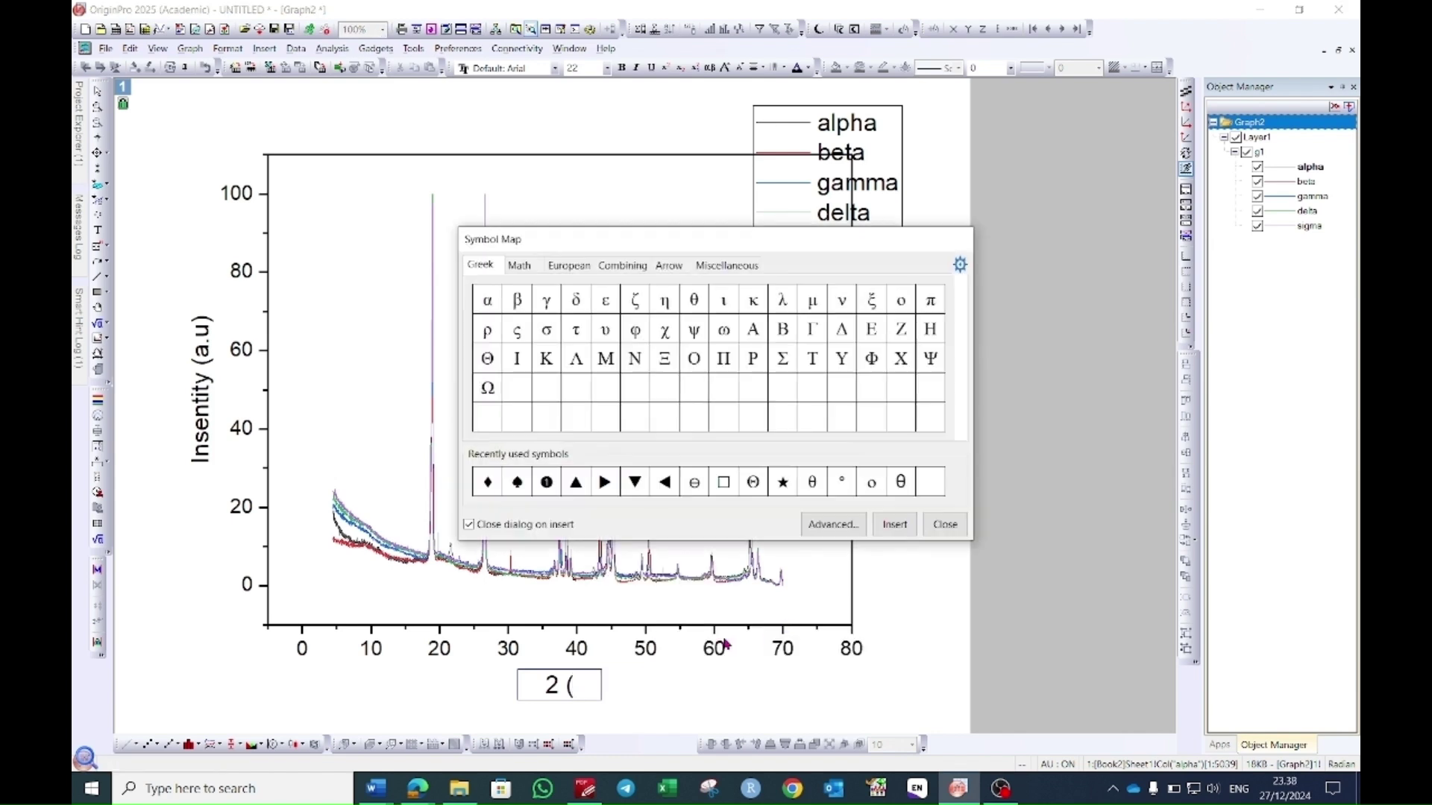
left_click(529, 267)
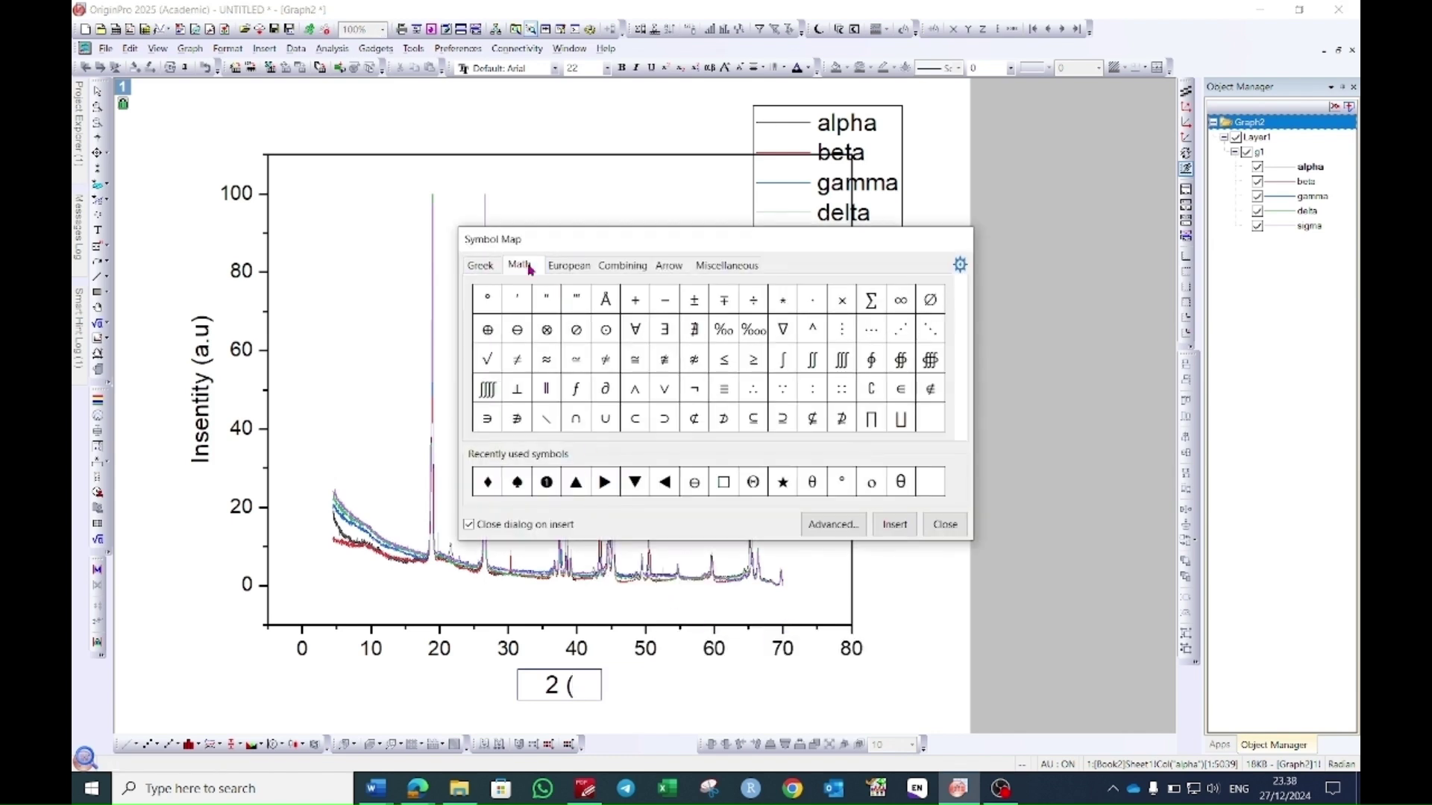
left_click(525, 336)
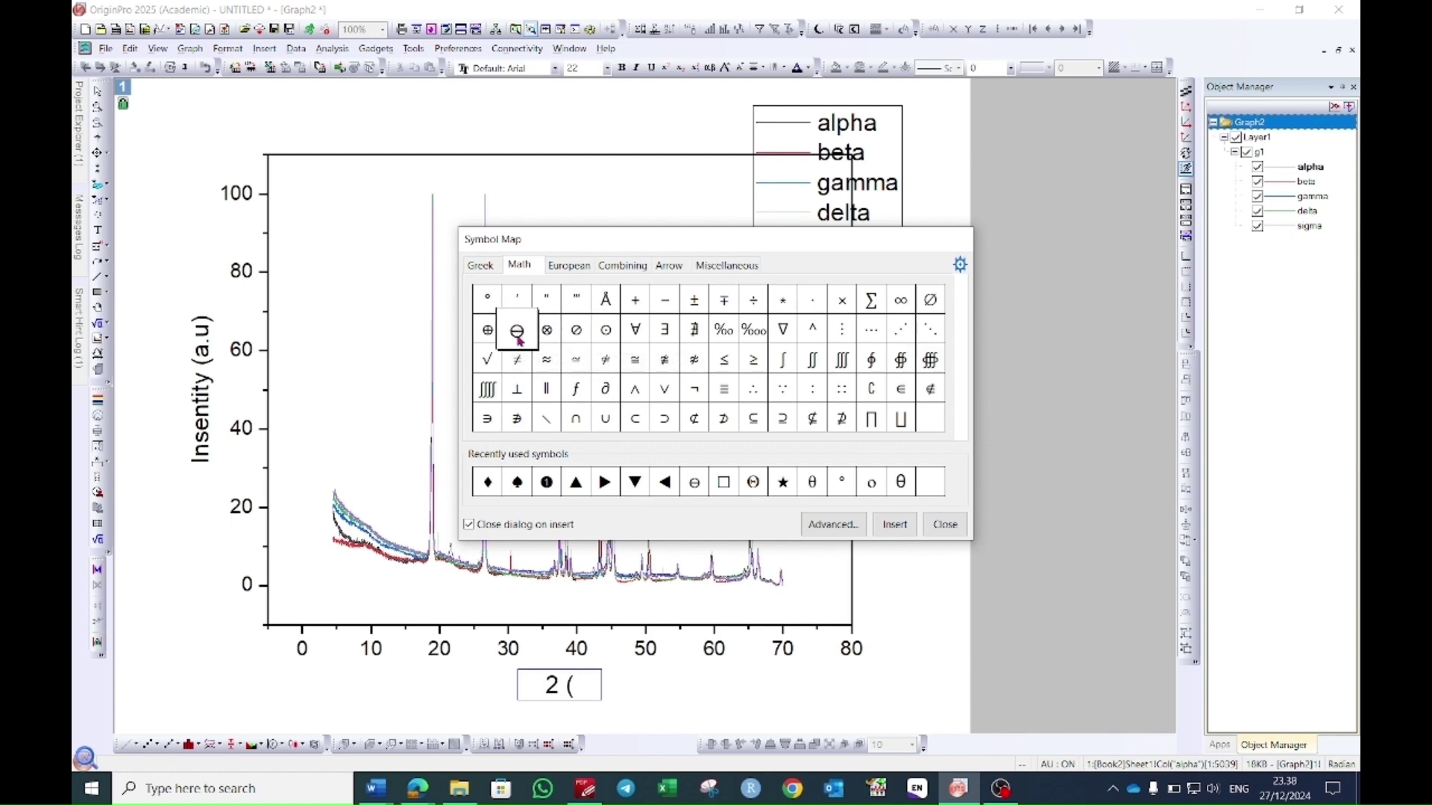
left_click(895, 526)
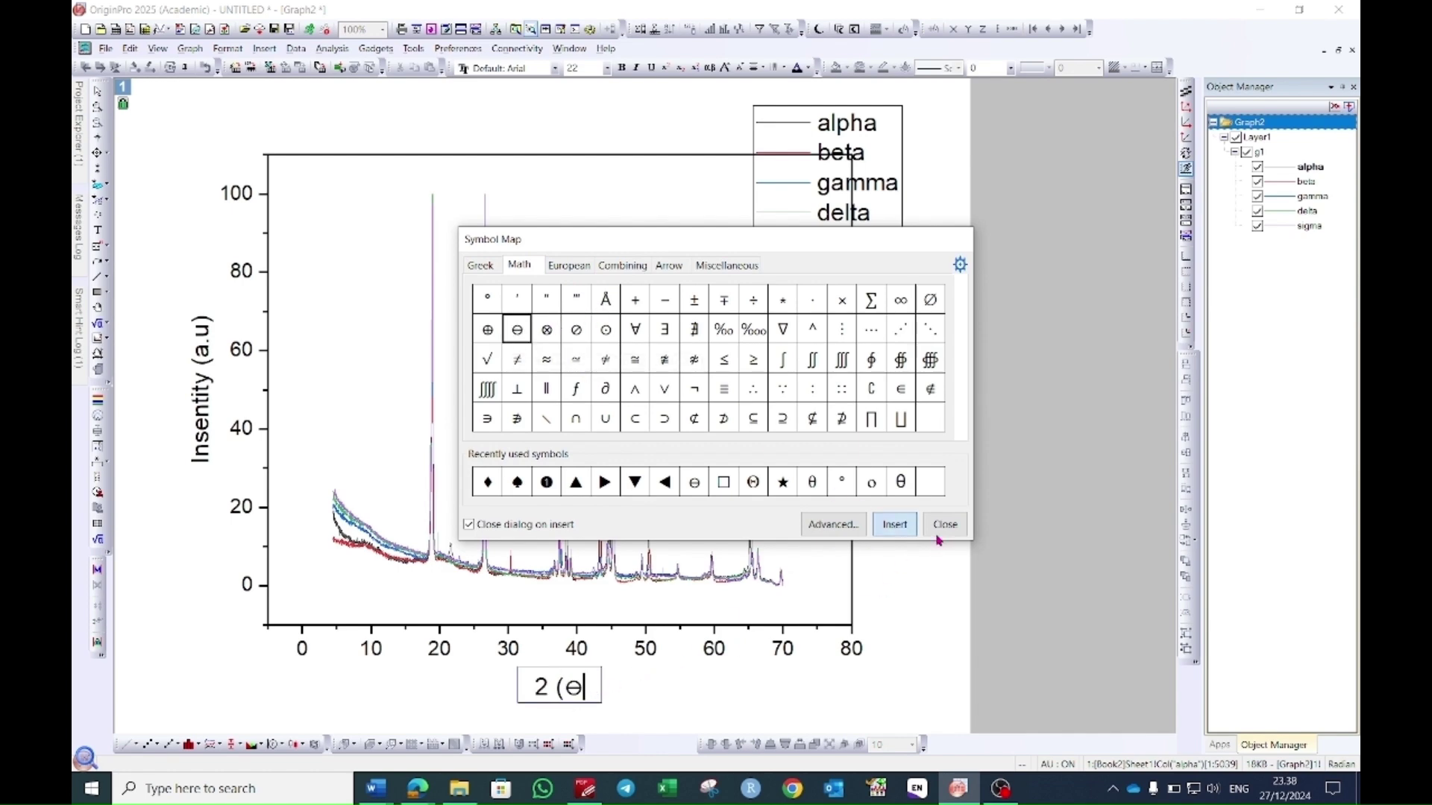
left_click(648, 667)
left_click(579, 695)
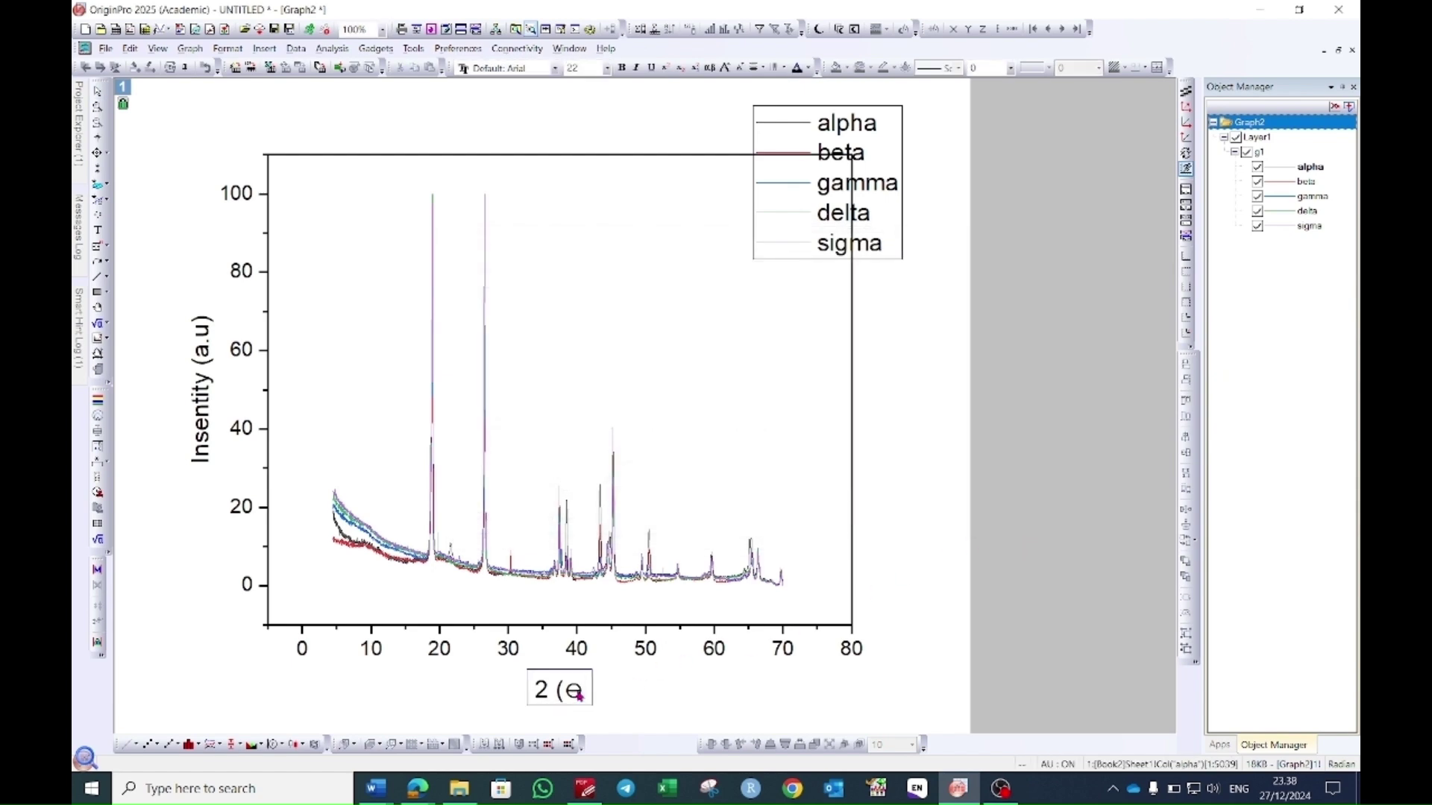
type(")")
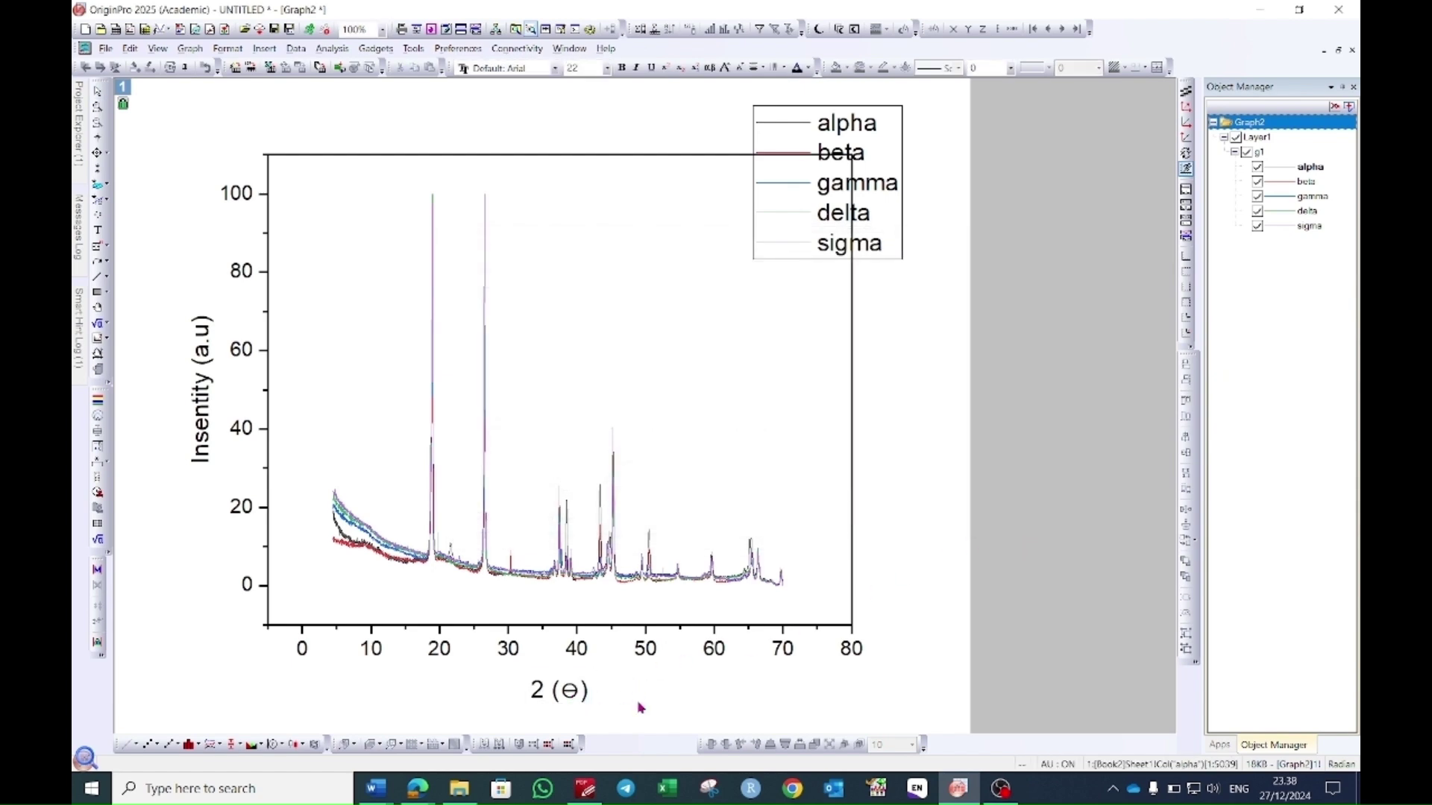
left_click(637, 703)
Open the Y axis settings and set the upper limit of the vertical scale to 700.
left_click(236, 359)
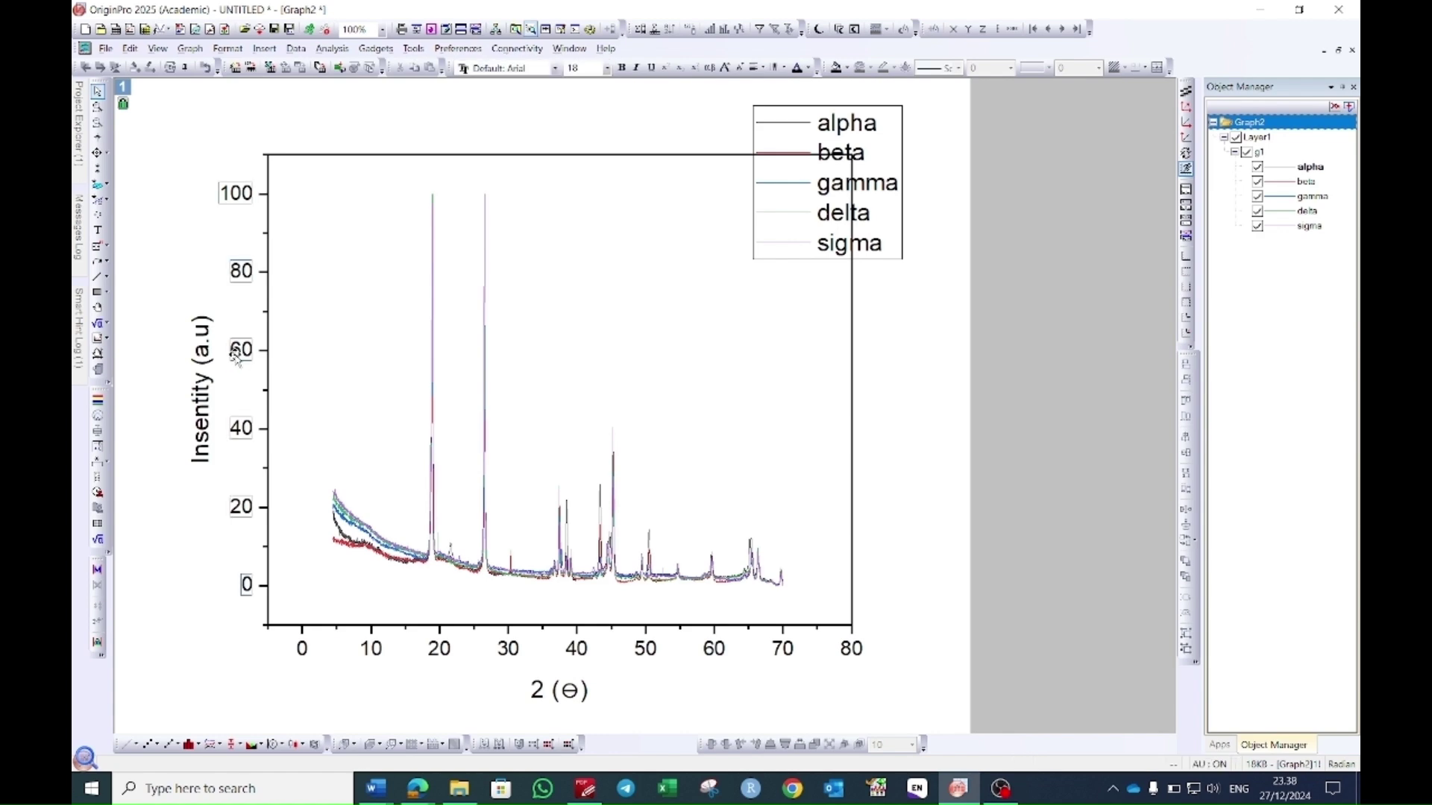
double_click(236, 355)
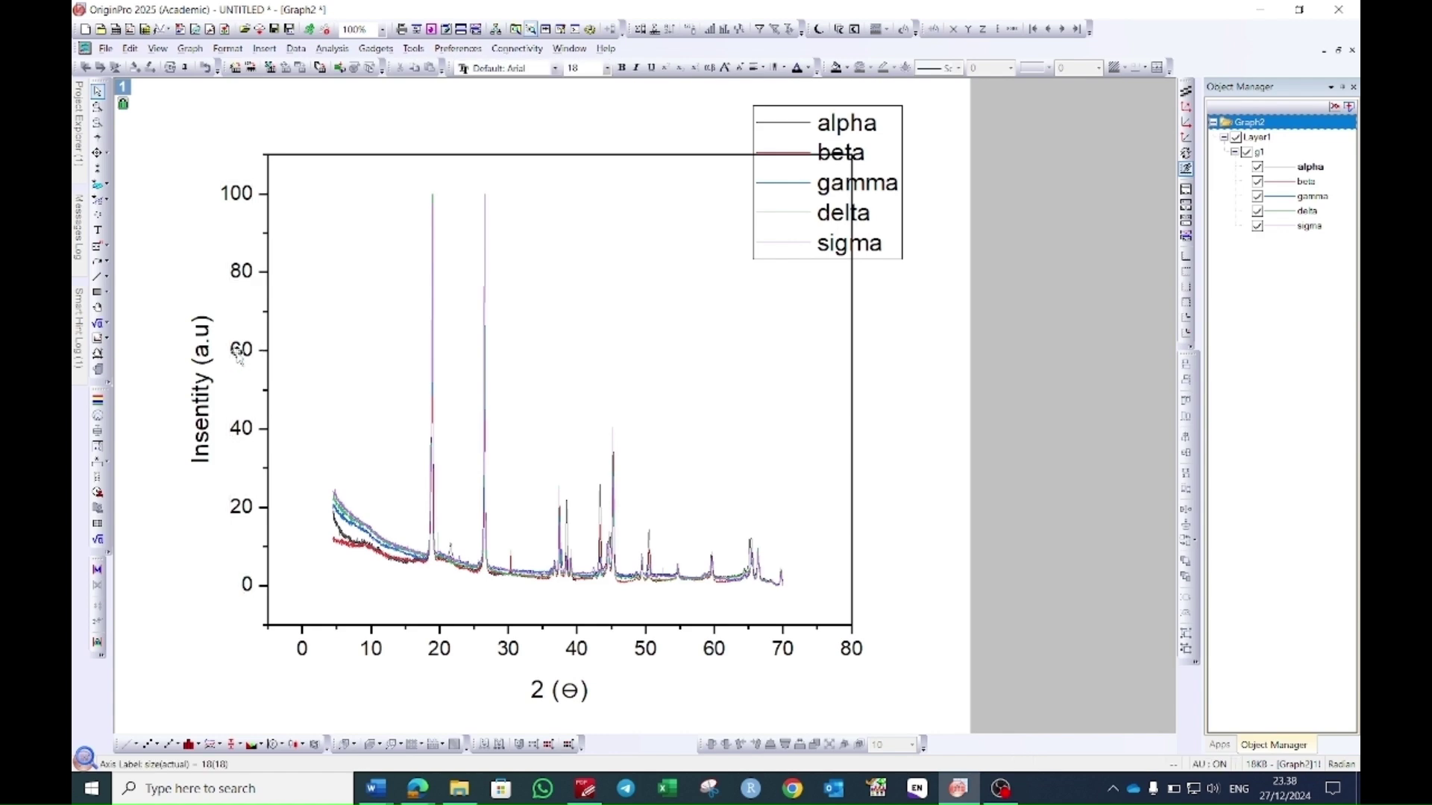
double_click(239, 357)
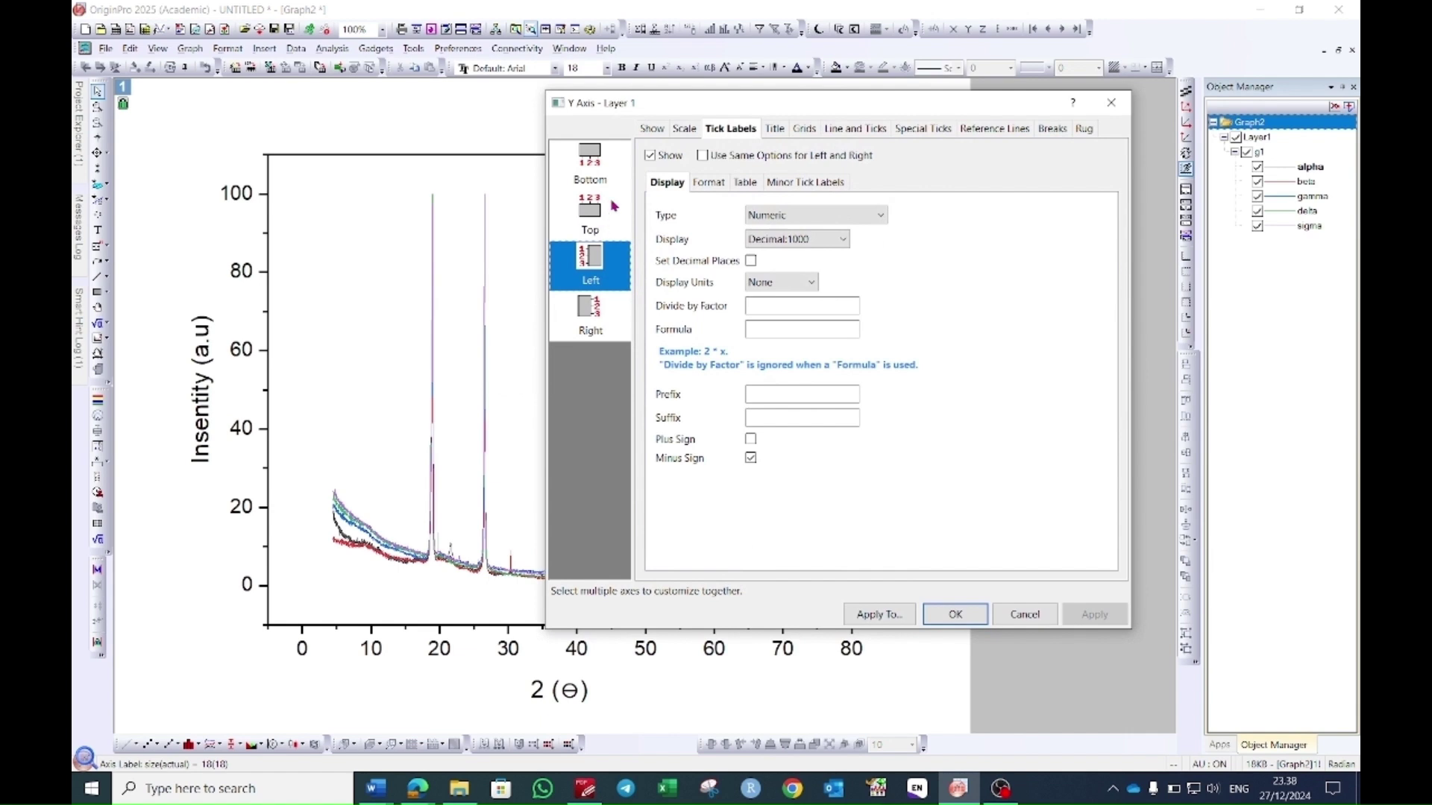
left_click(685, 135)
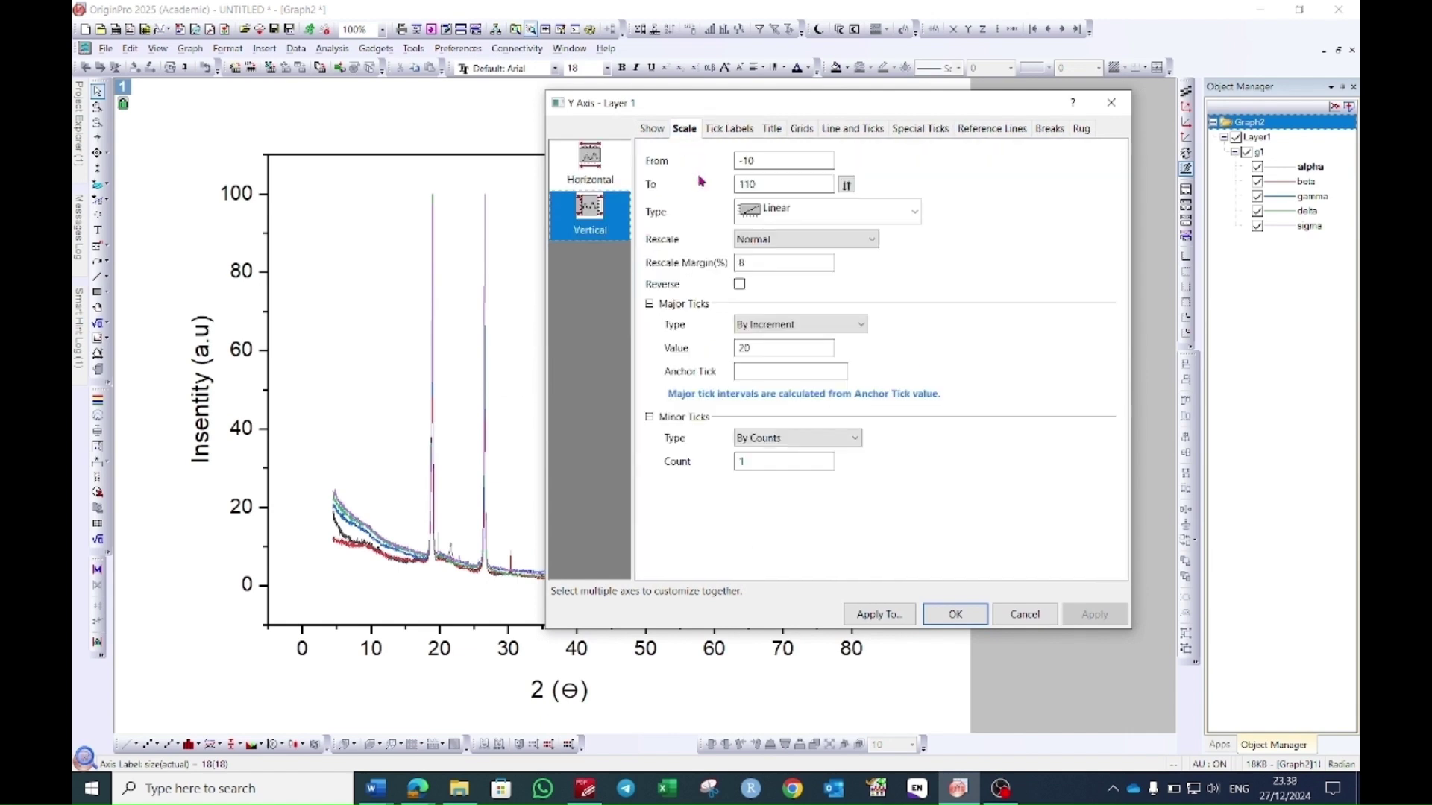
double_click(773, 184)
type("700")
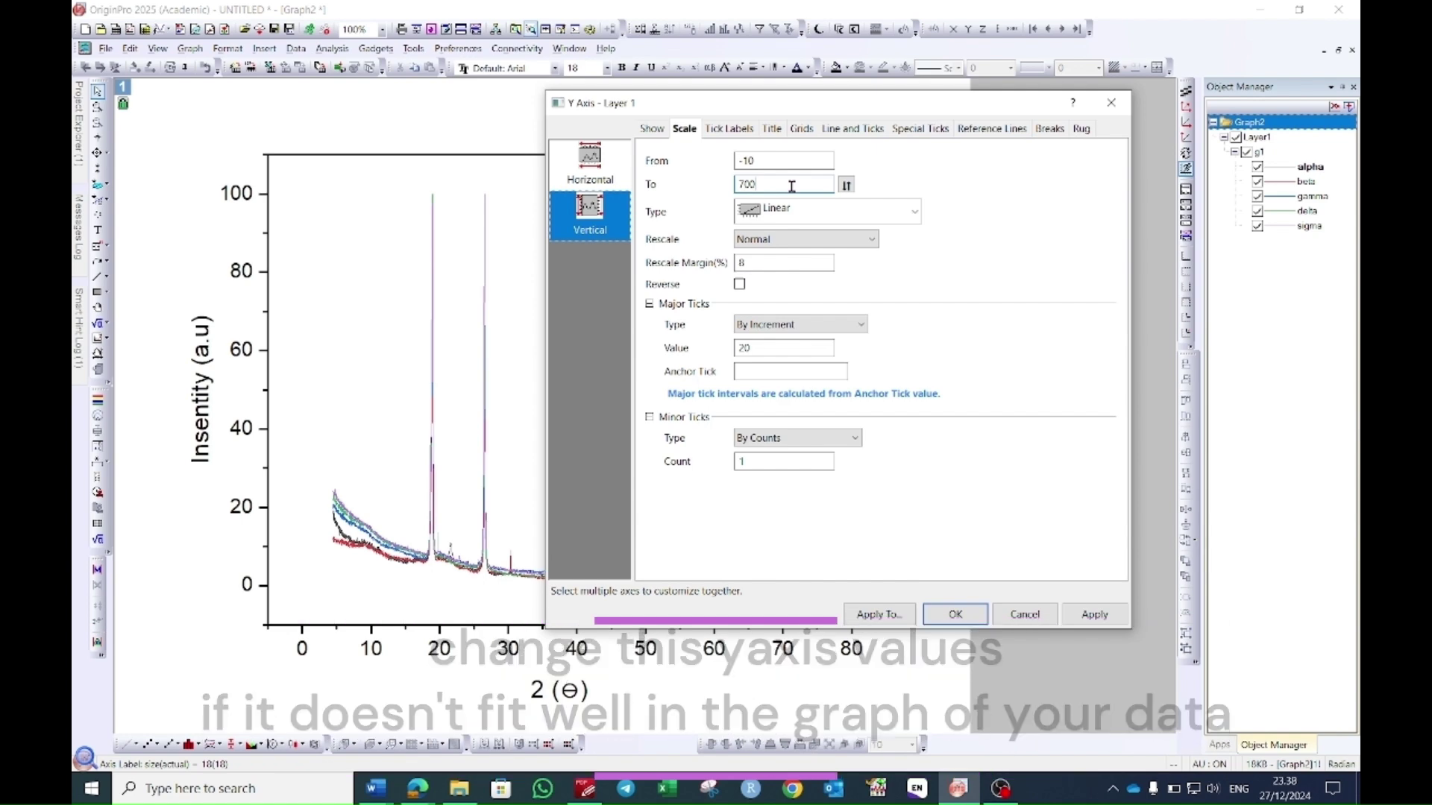
Set both the major and minor tick styles of the left axis to None.
left_click(848, 131)
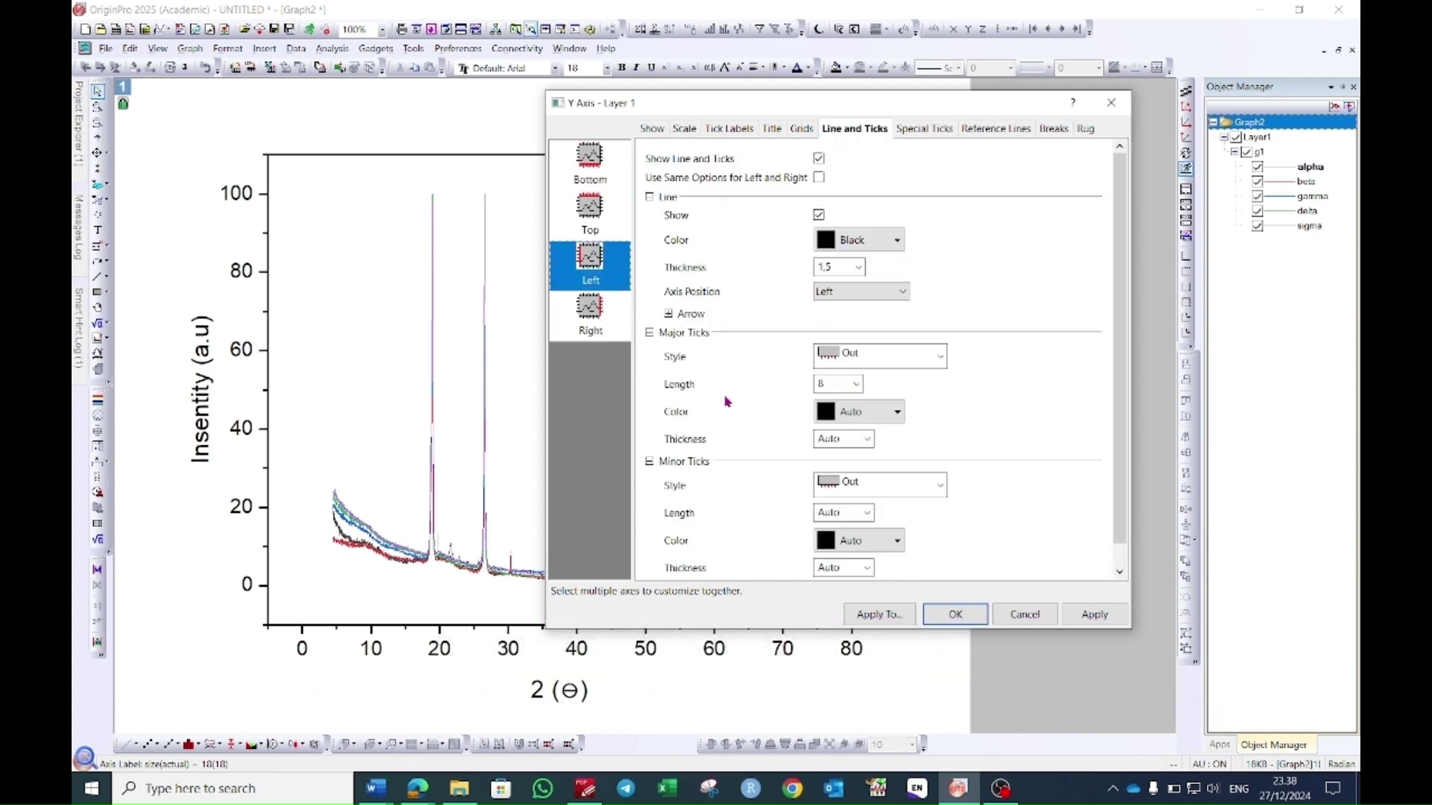
left_click(940, 355)
left_click(906, 441)
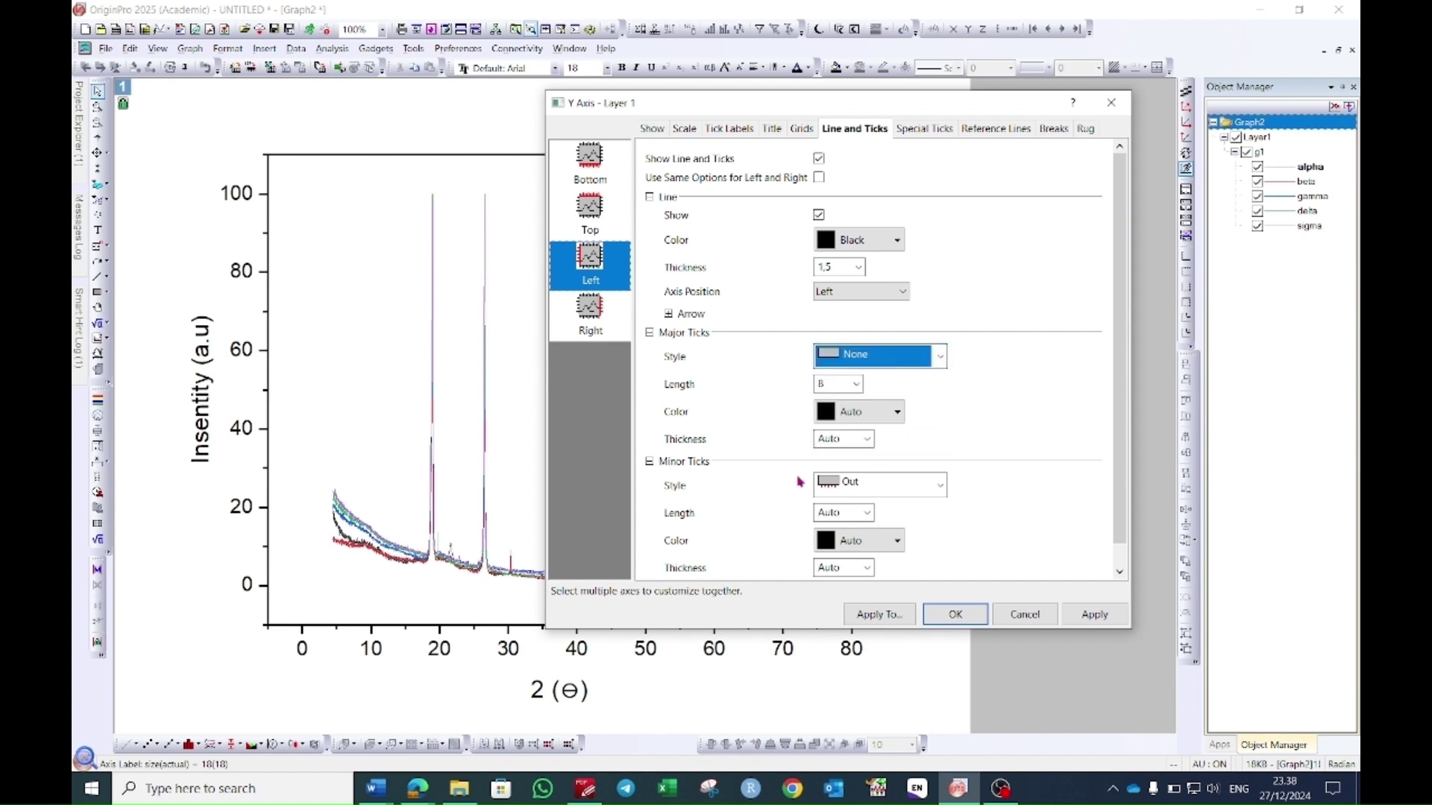
left_click(864, 488)
left_click(881, 580)
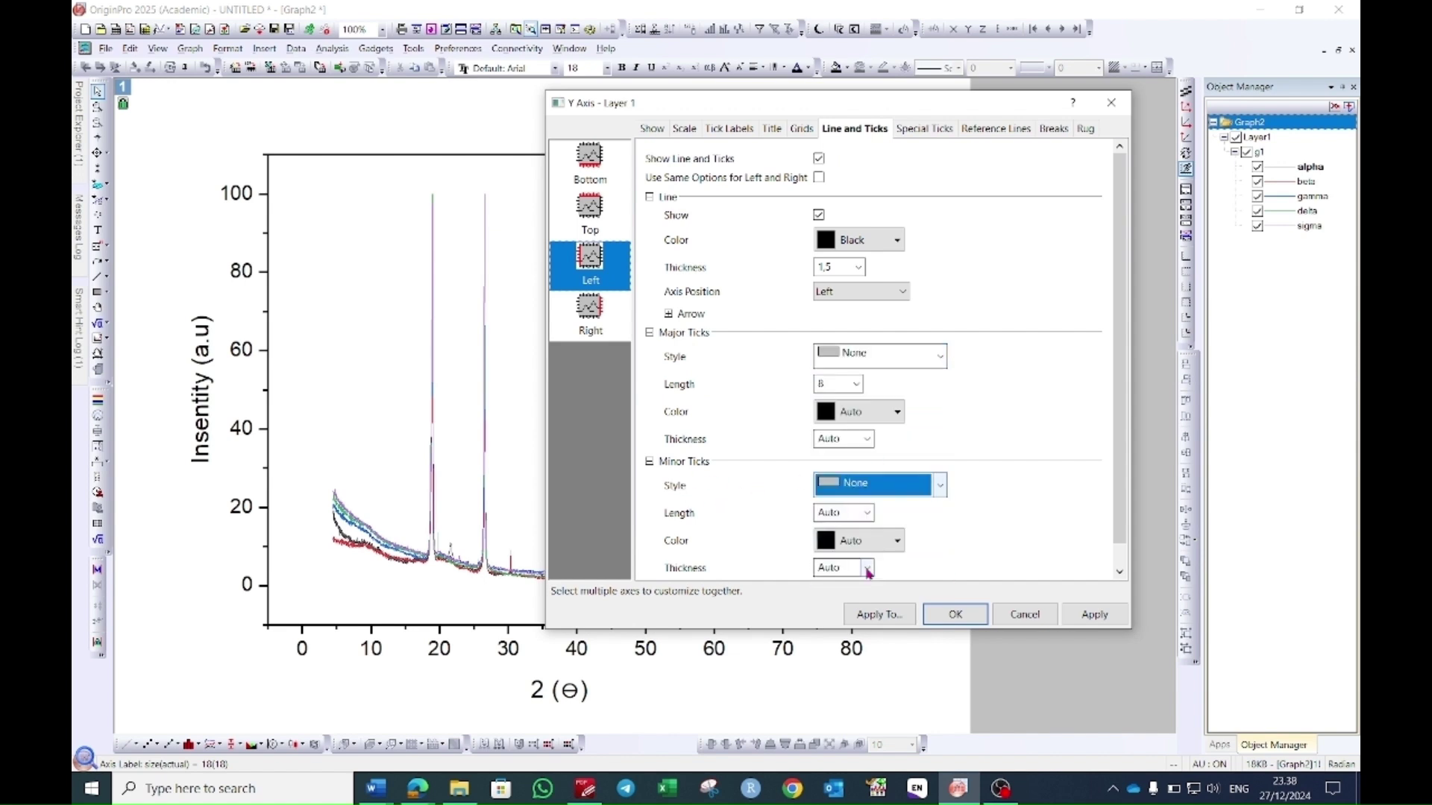
Set the horizontal axis scale to run from 5 to 70 and apply the axis settings.
left_click(685, 130)
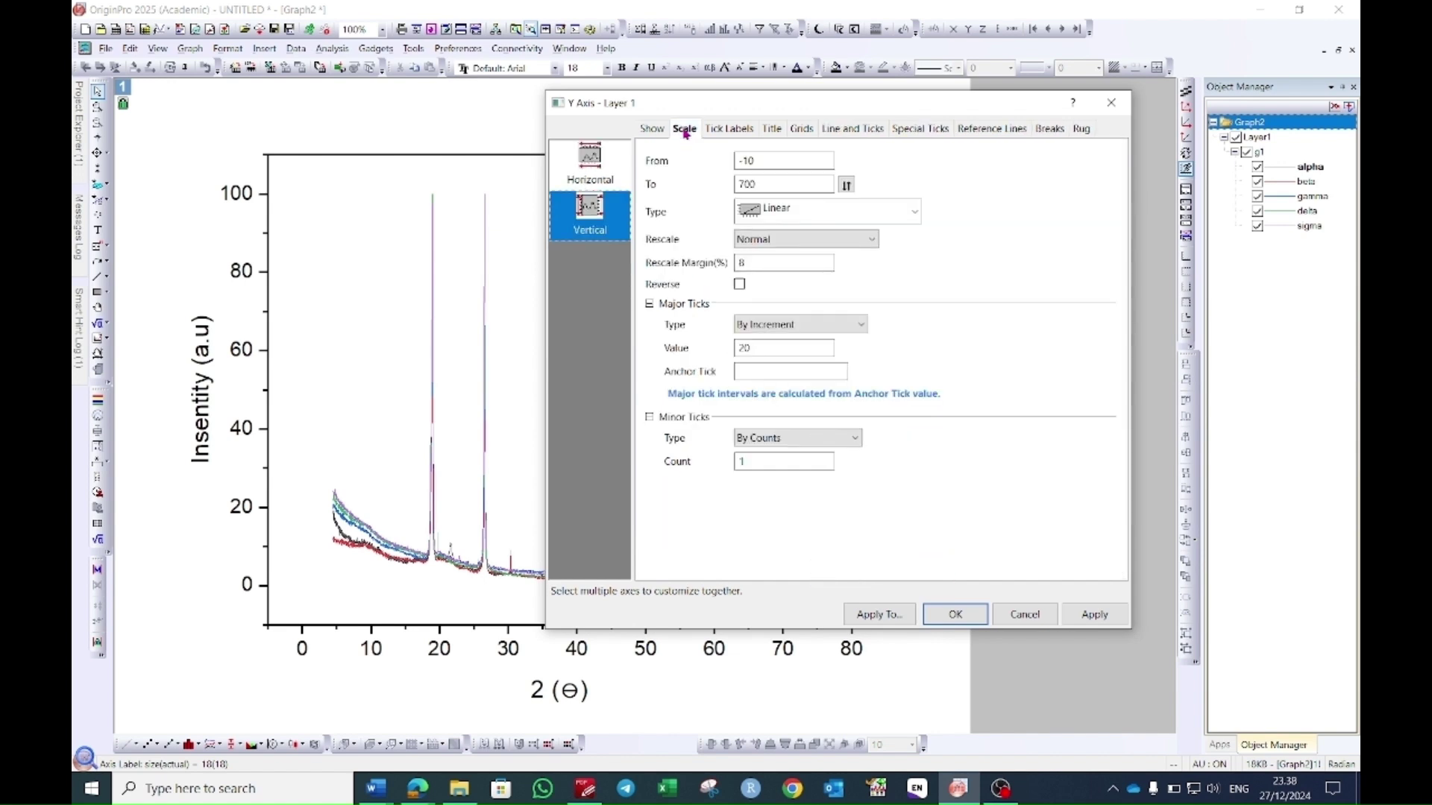
left_click(611, 164)
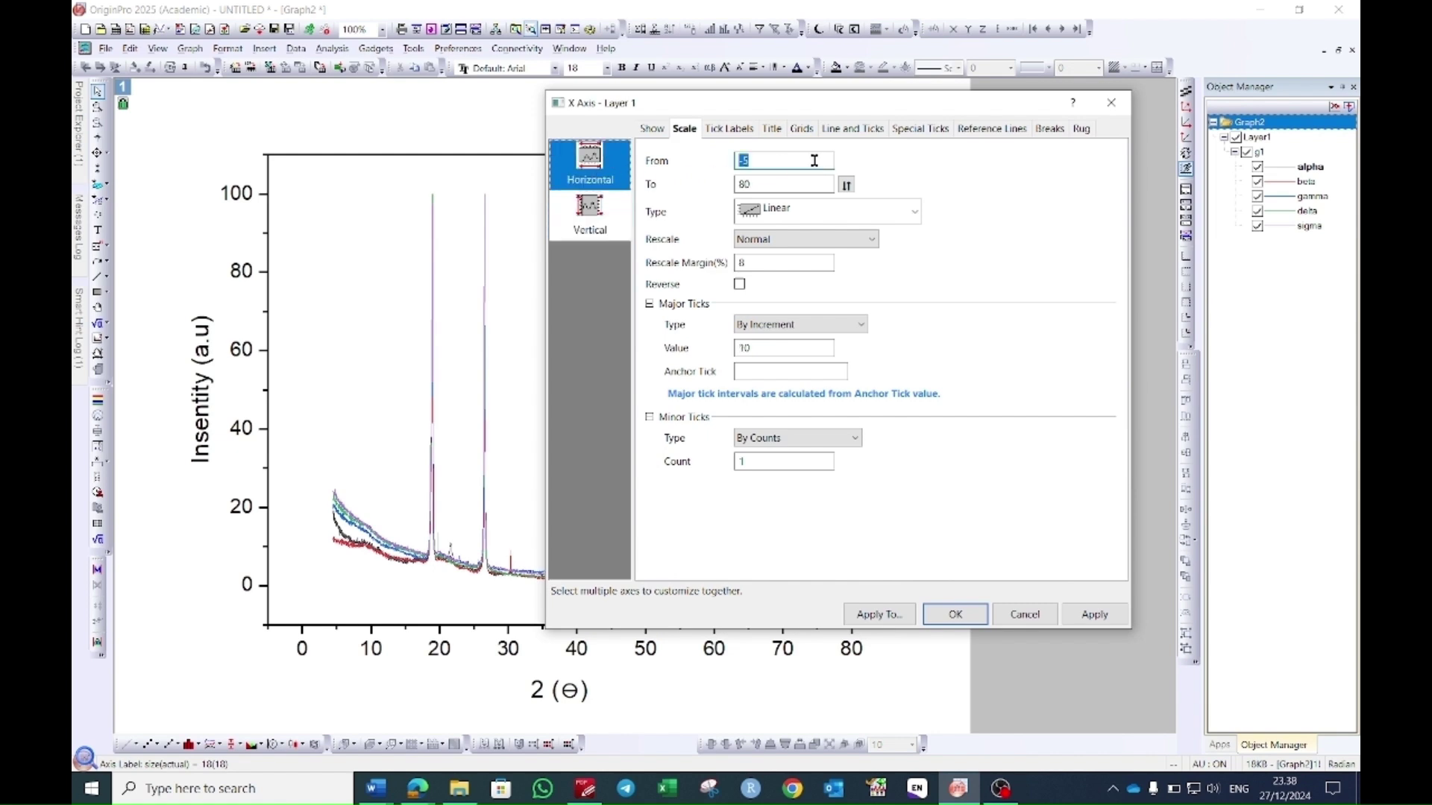
type("5")
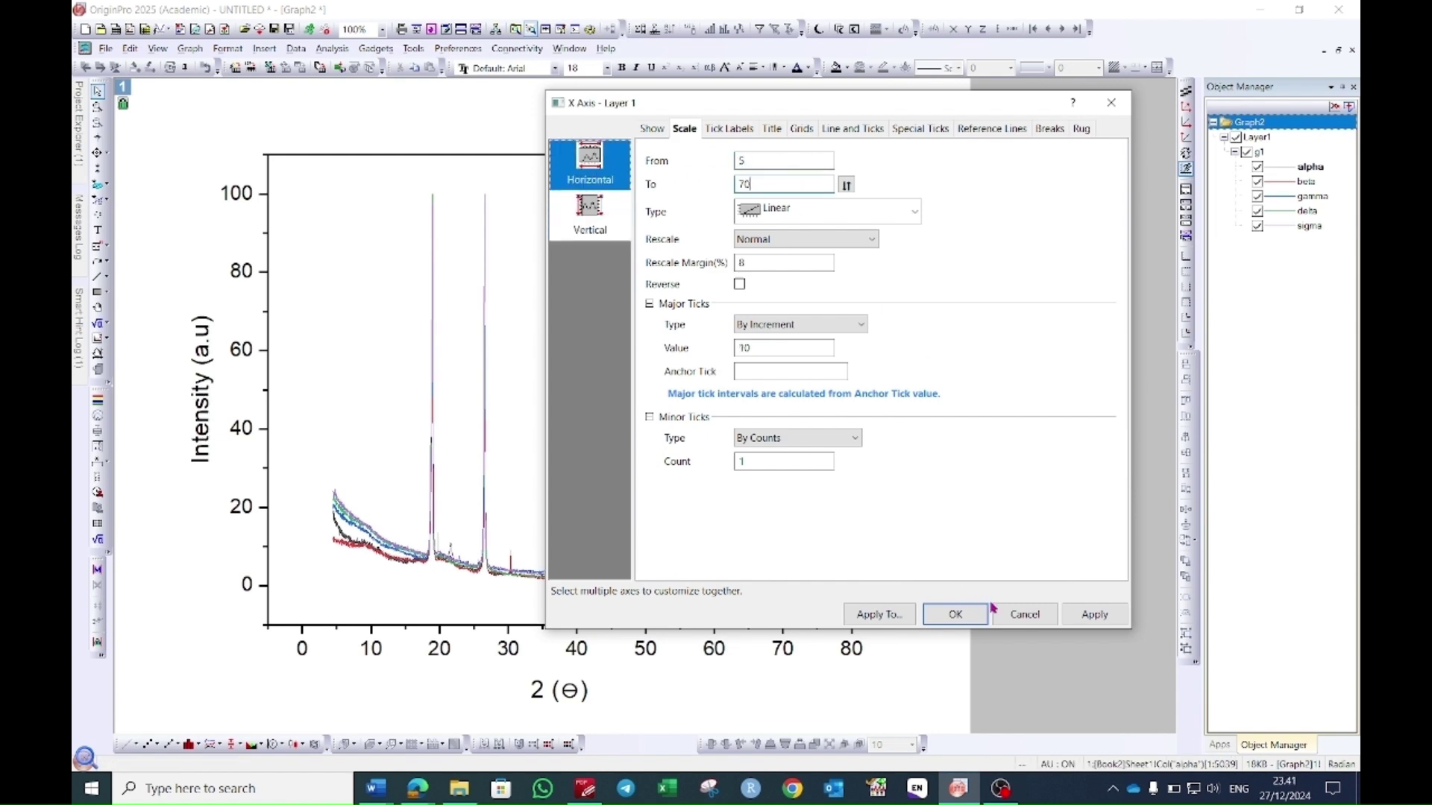
left_click(983, 613)
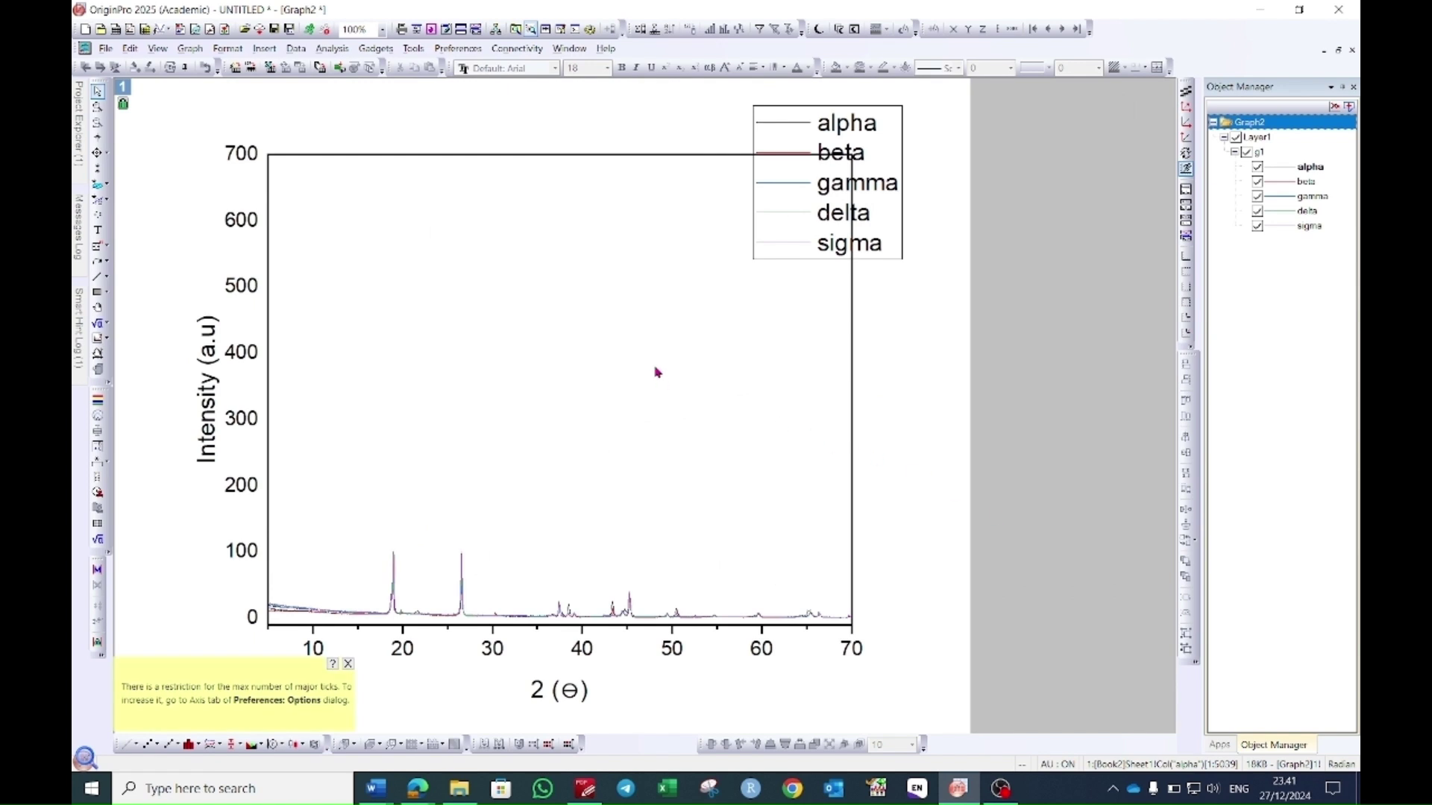
Delete the Y axis tick labels and make the Y axis title bold at font size 26.
left_click(242, 219)
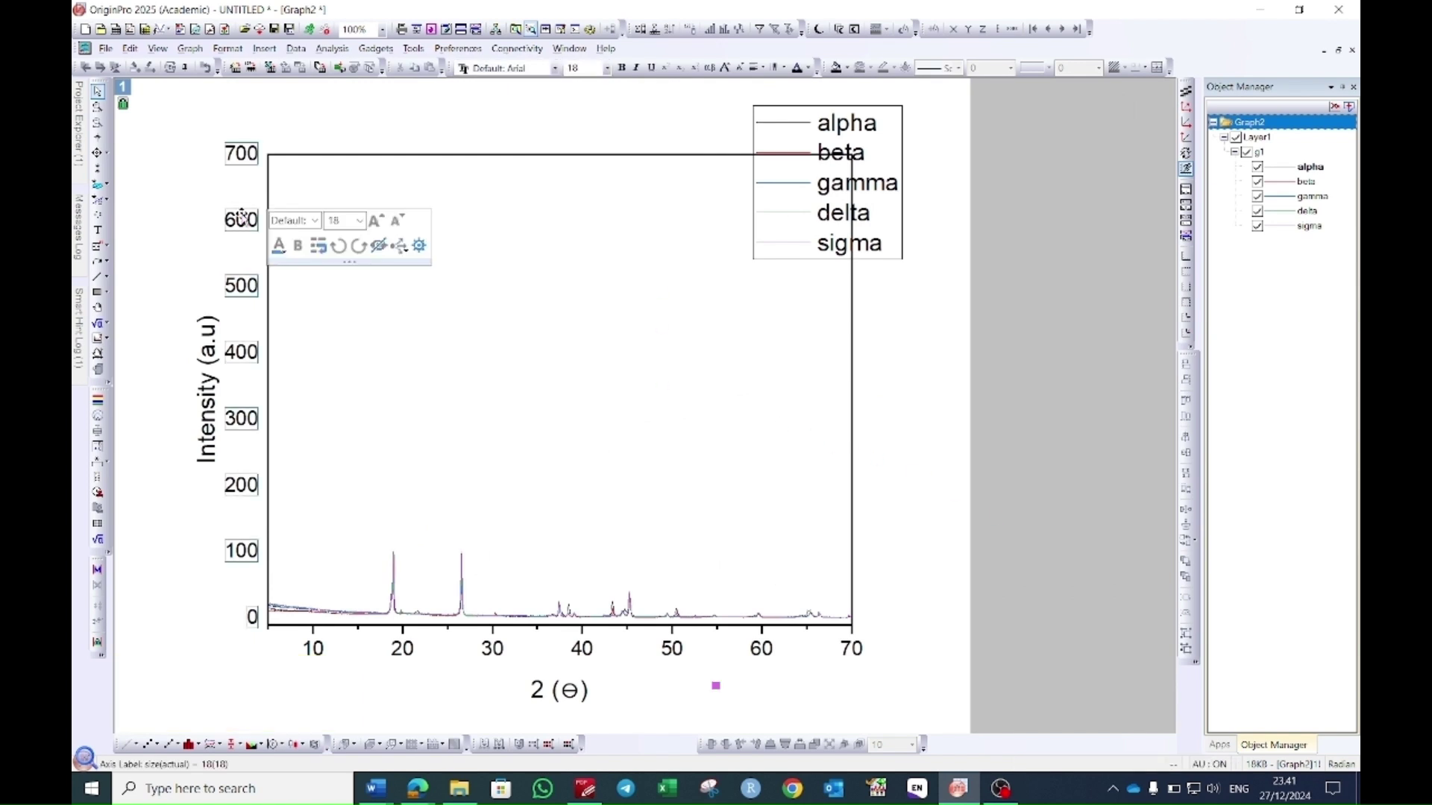
key("Delete")
left_click(246, 363)
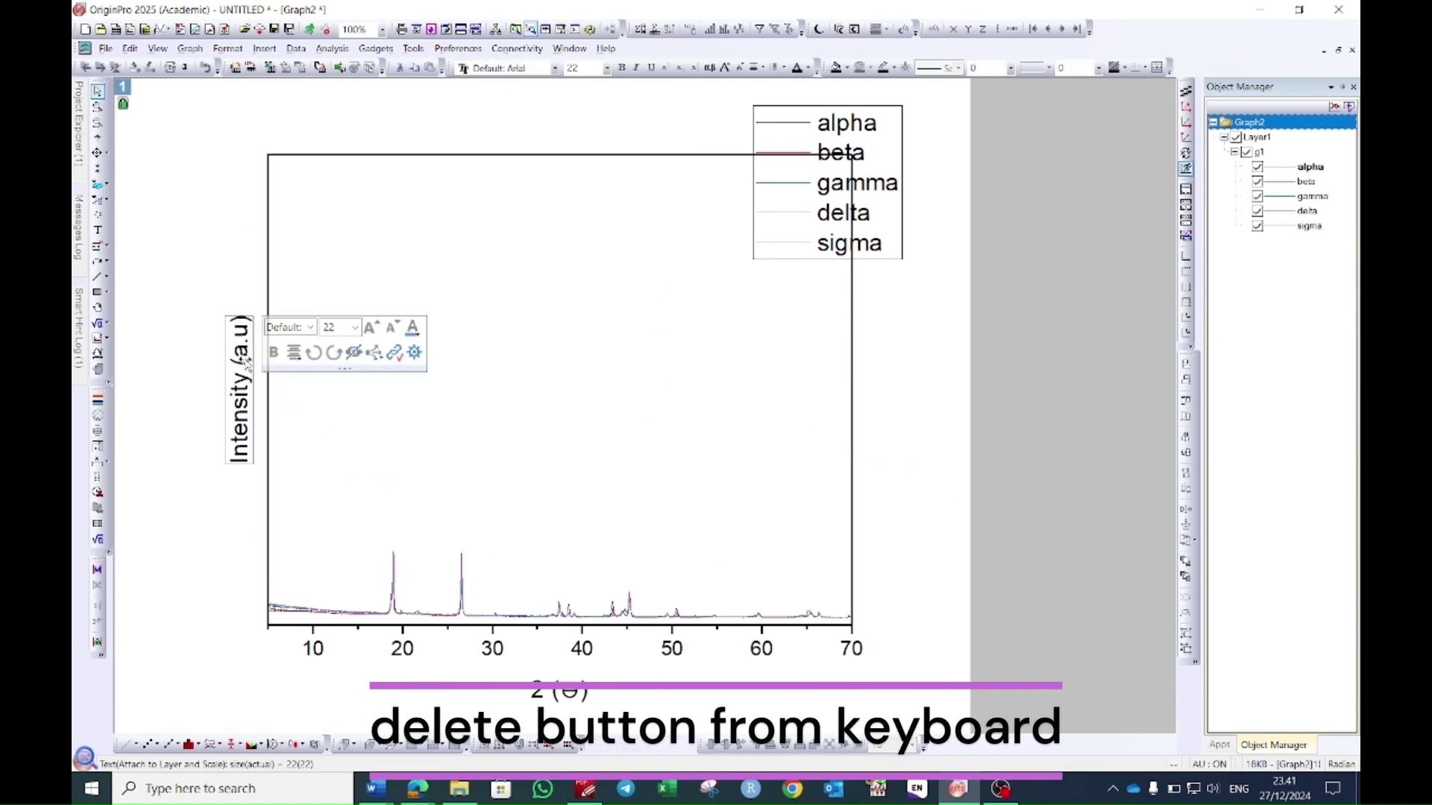
left_click(274, 352)
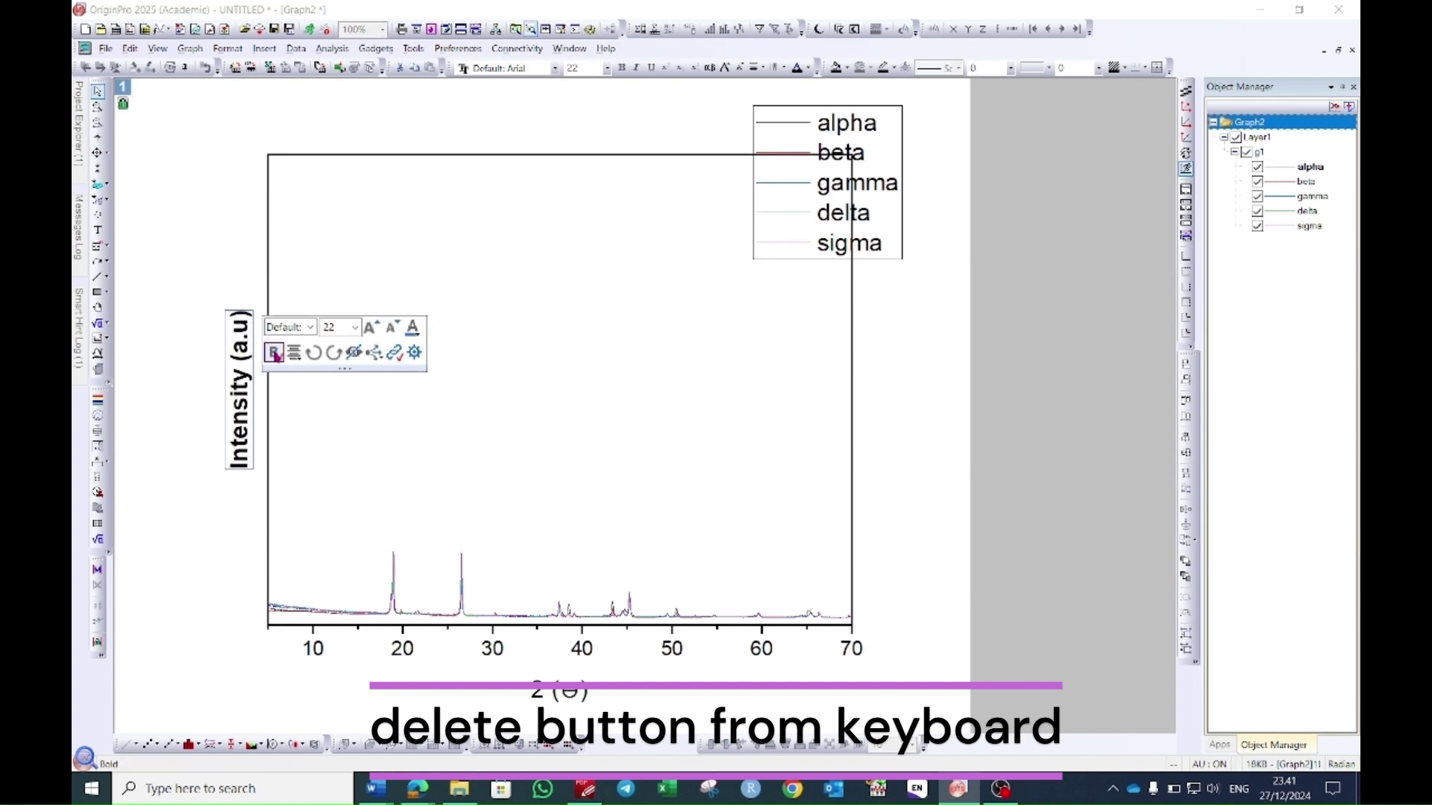
left_click(354, 328)
left_click(347, 489)
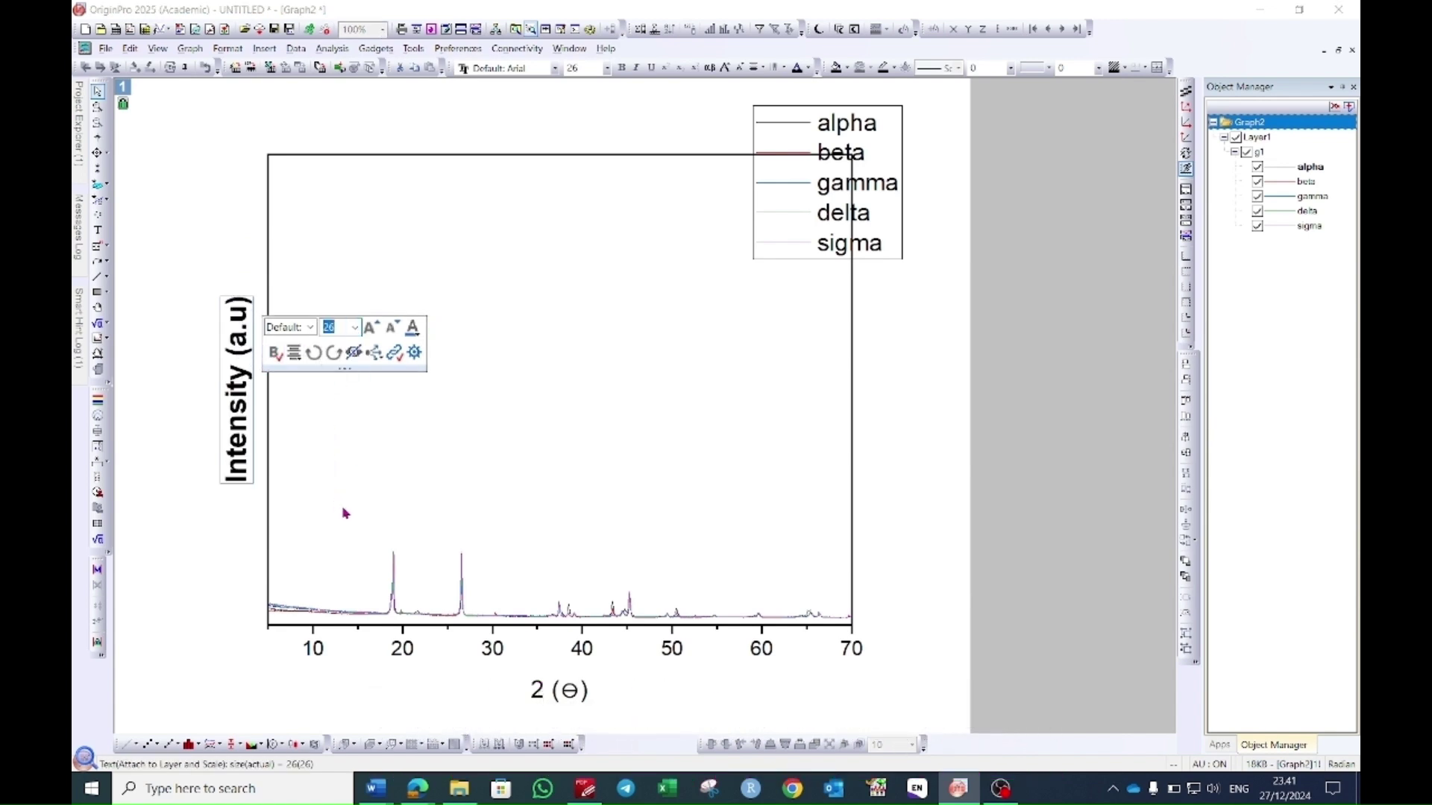
Make the X axis title bold at font size 26.
left_click(558, 696)
left_click(610, 708)
left_click(689, 685)
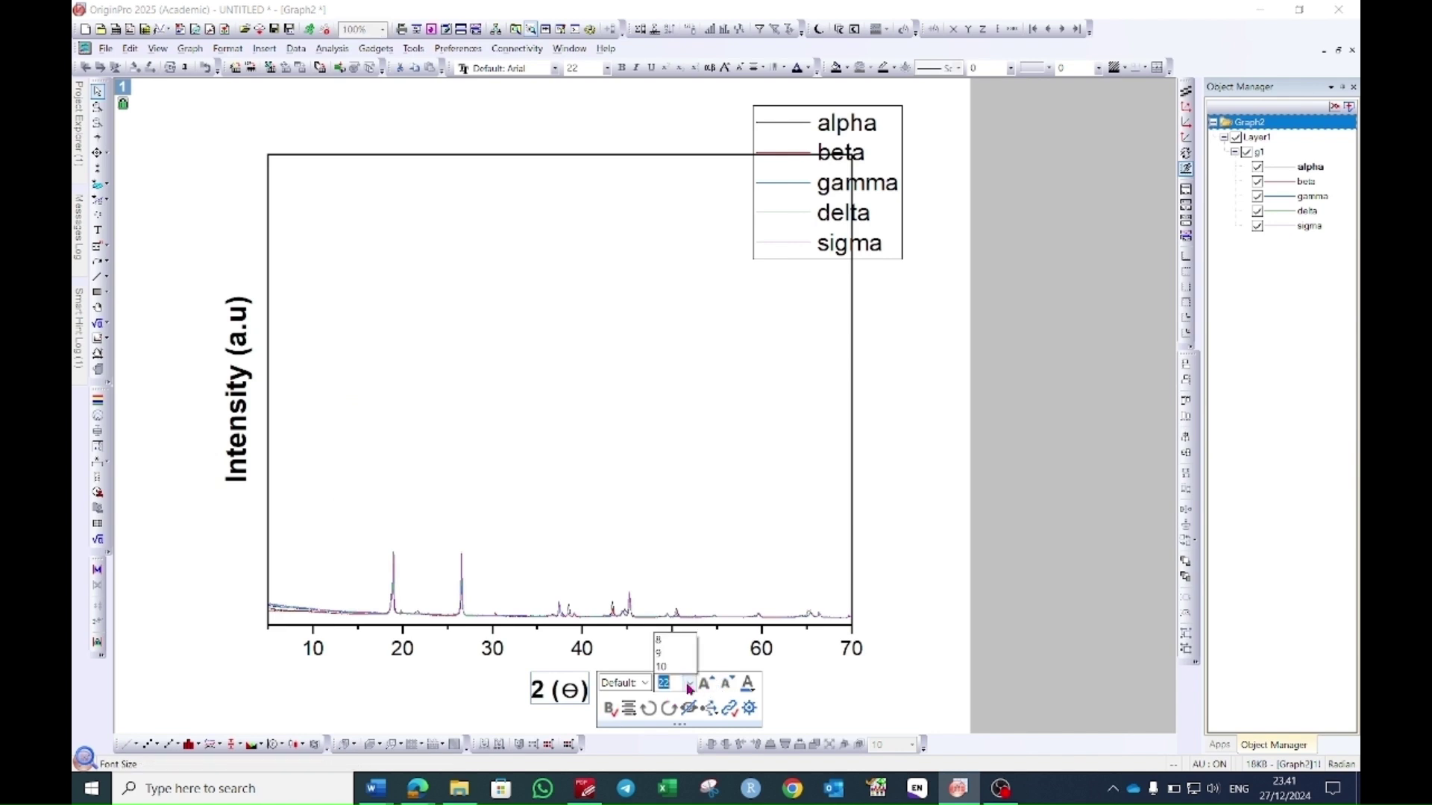
left_click(674, 606)
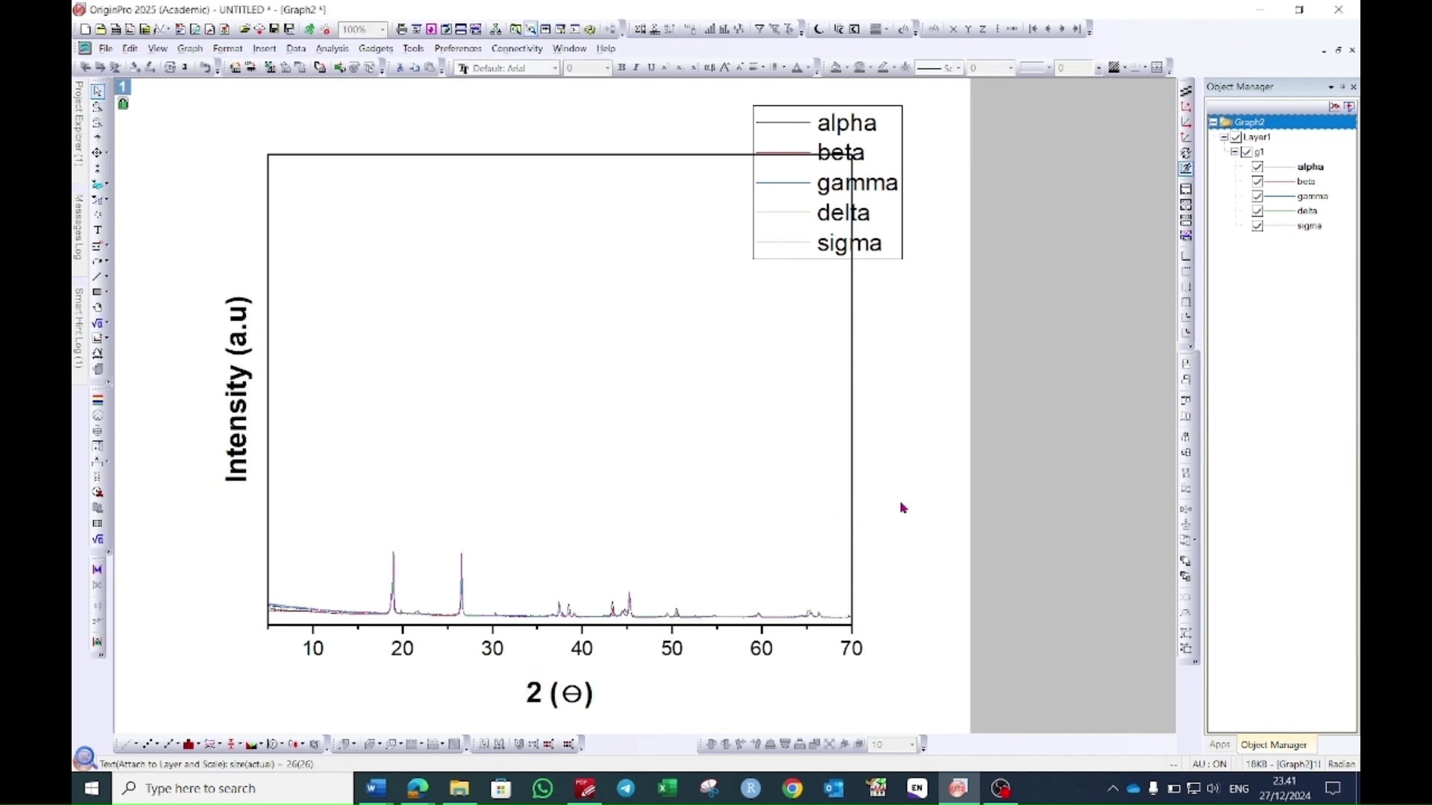
Move the legend beyond the upper-right corner of the plot frame and shrink it to clear the graph.
left_click(895, 138)
left_click_drag(892, 142, 962, 118)
left_click_drag(821, 237, 865, 196)
left_click(509, 334)
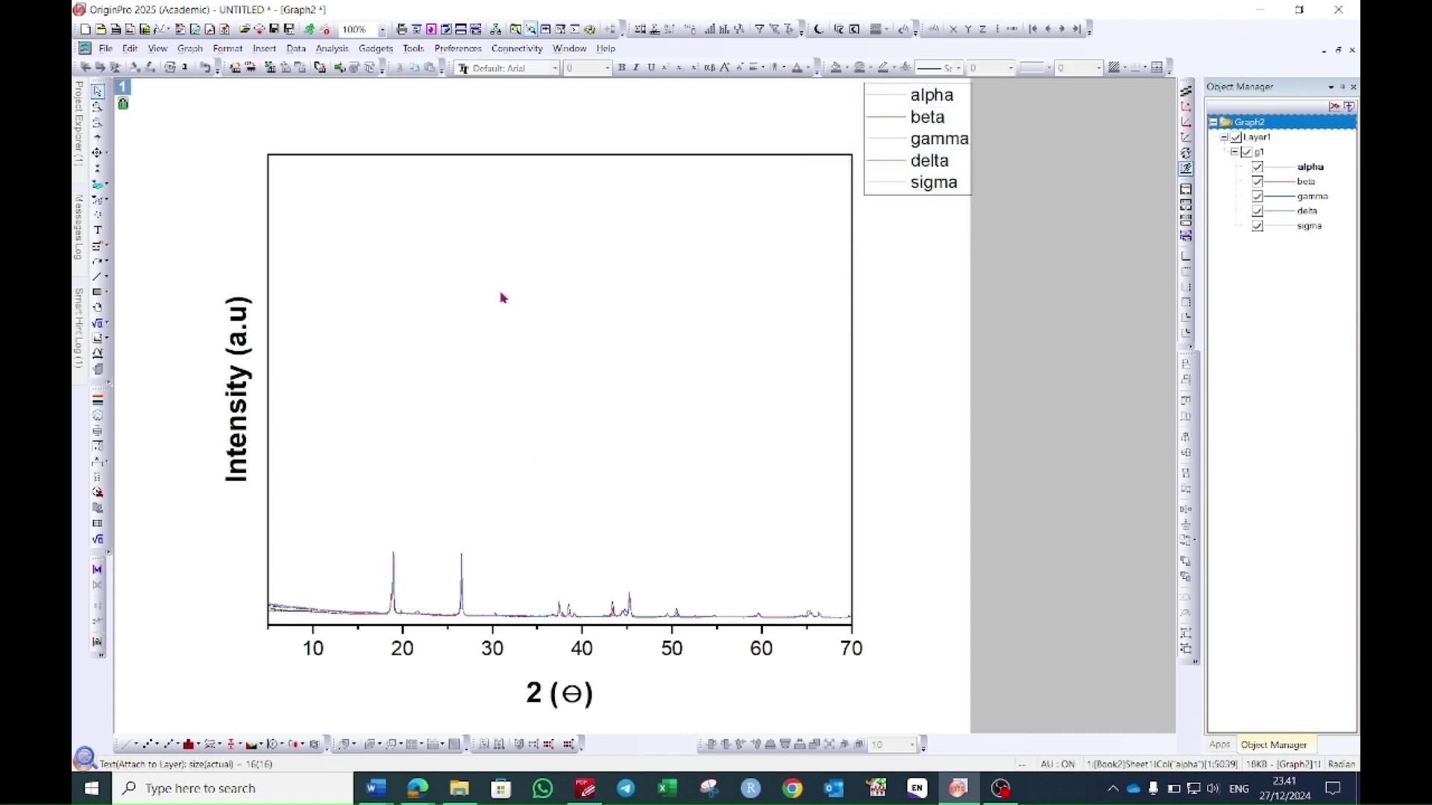
Set the layer's stack offset to Individual in the Y direction in Plot Details.
double_click(499, 306)
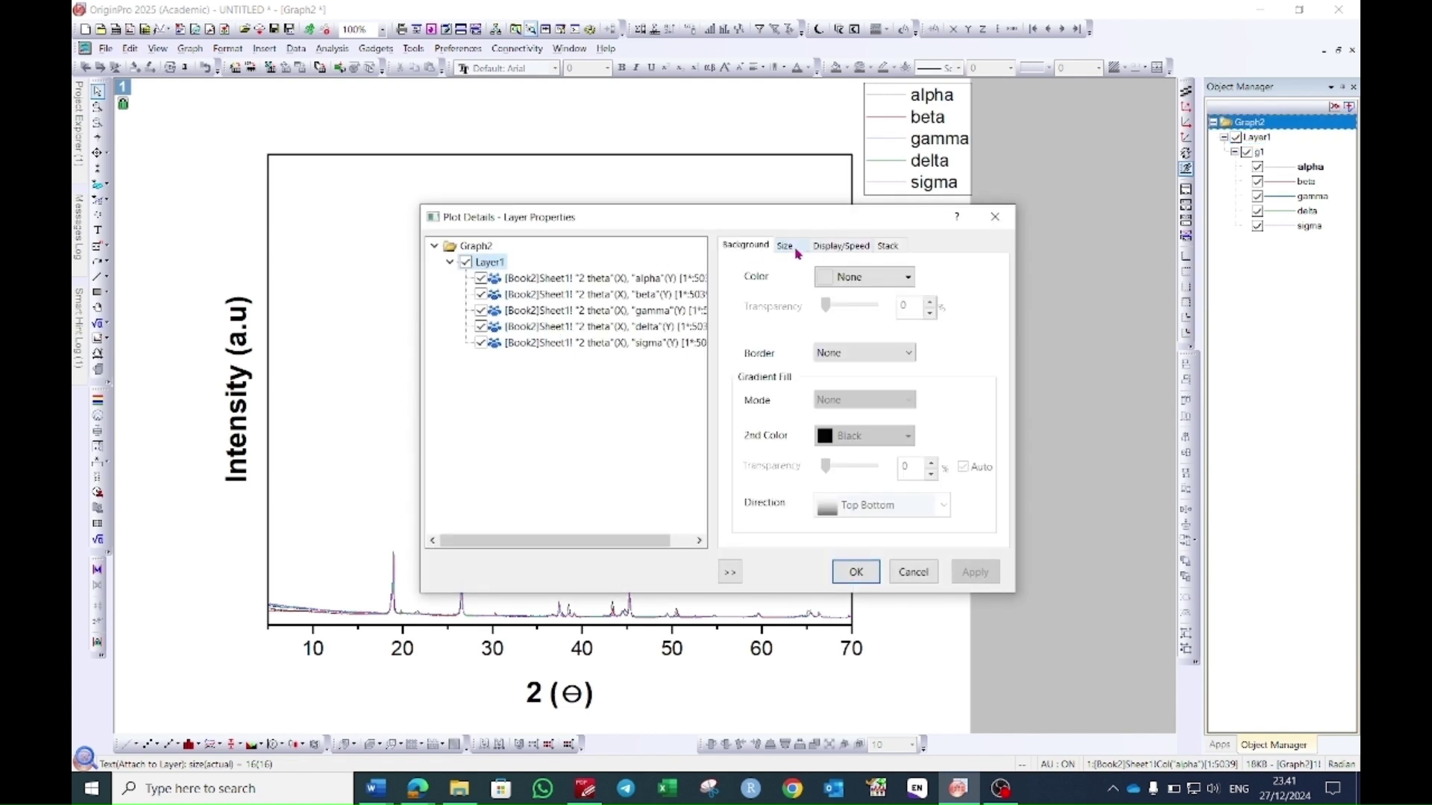
left_click(887, 247)
left_click(758, 428)
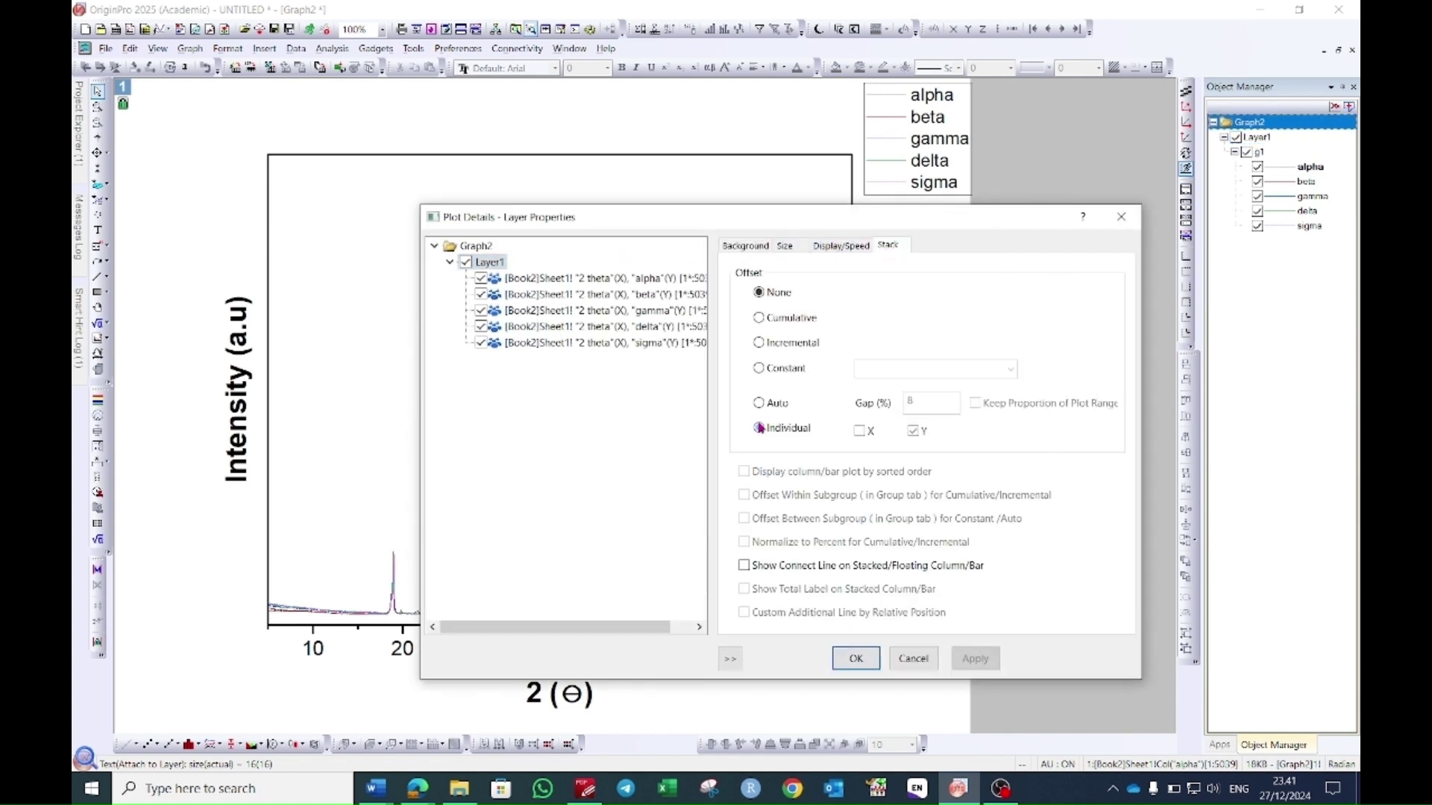
left_click(918, 435)
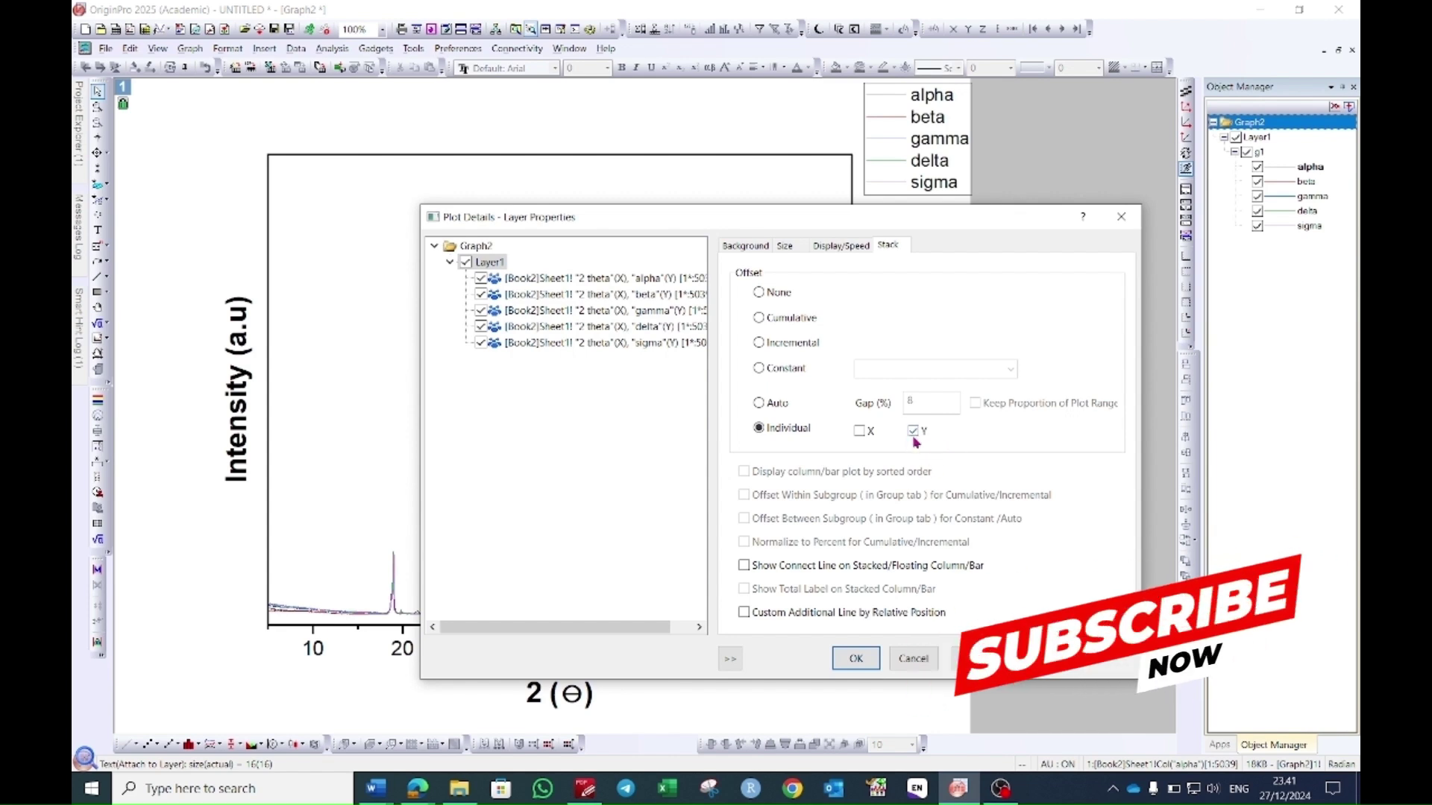
left_click(857, 659)
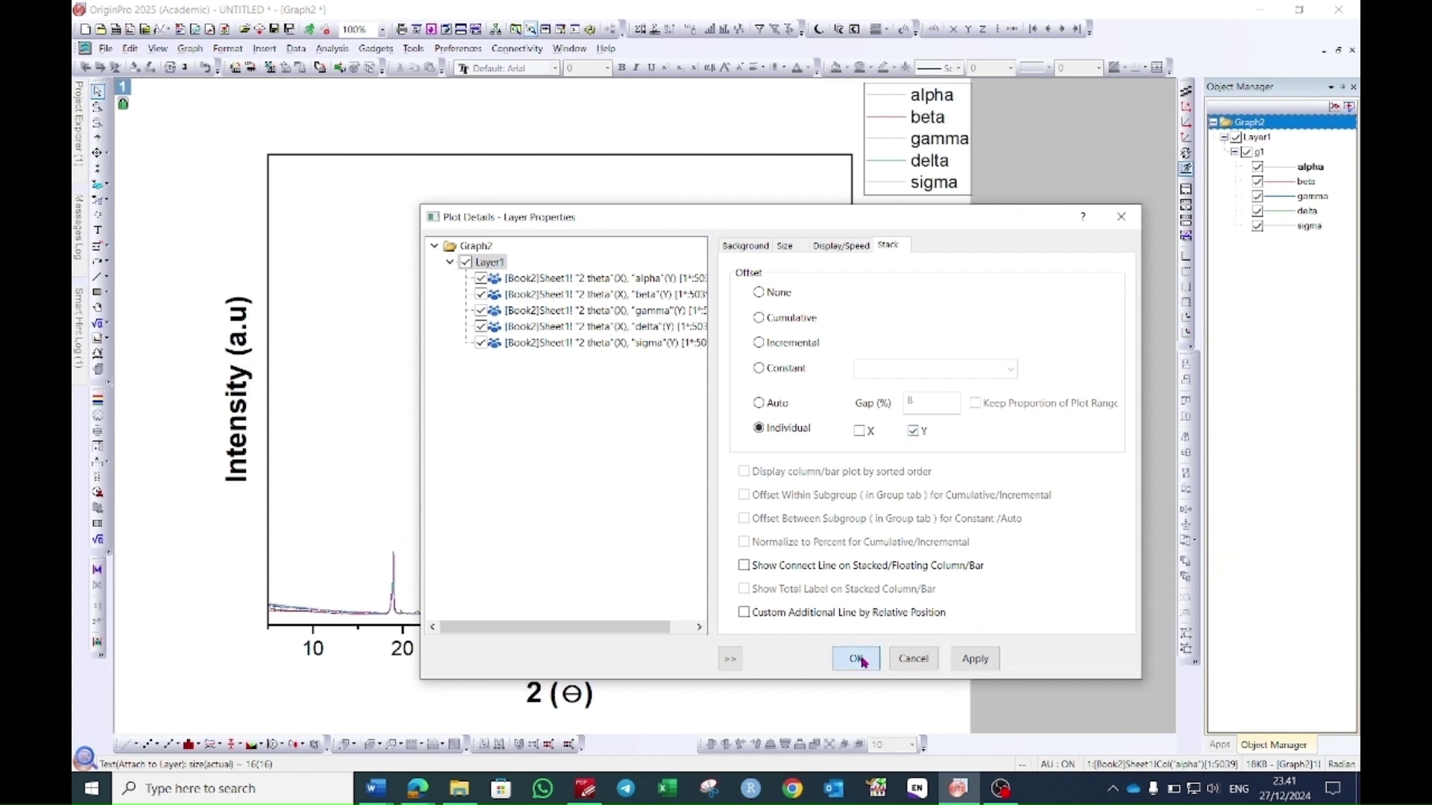
Set the line thickness of the grouped curves to 2.
left_click(393, 580)
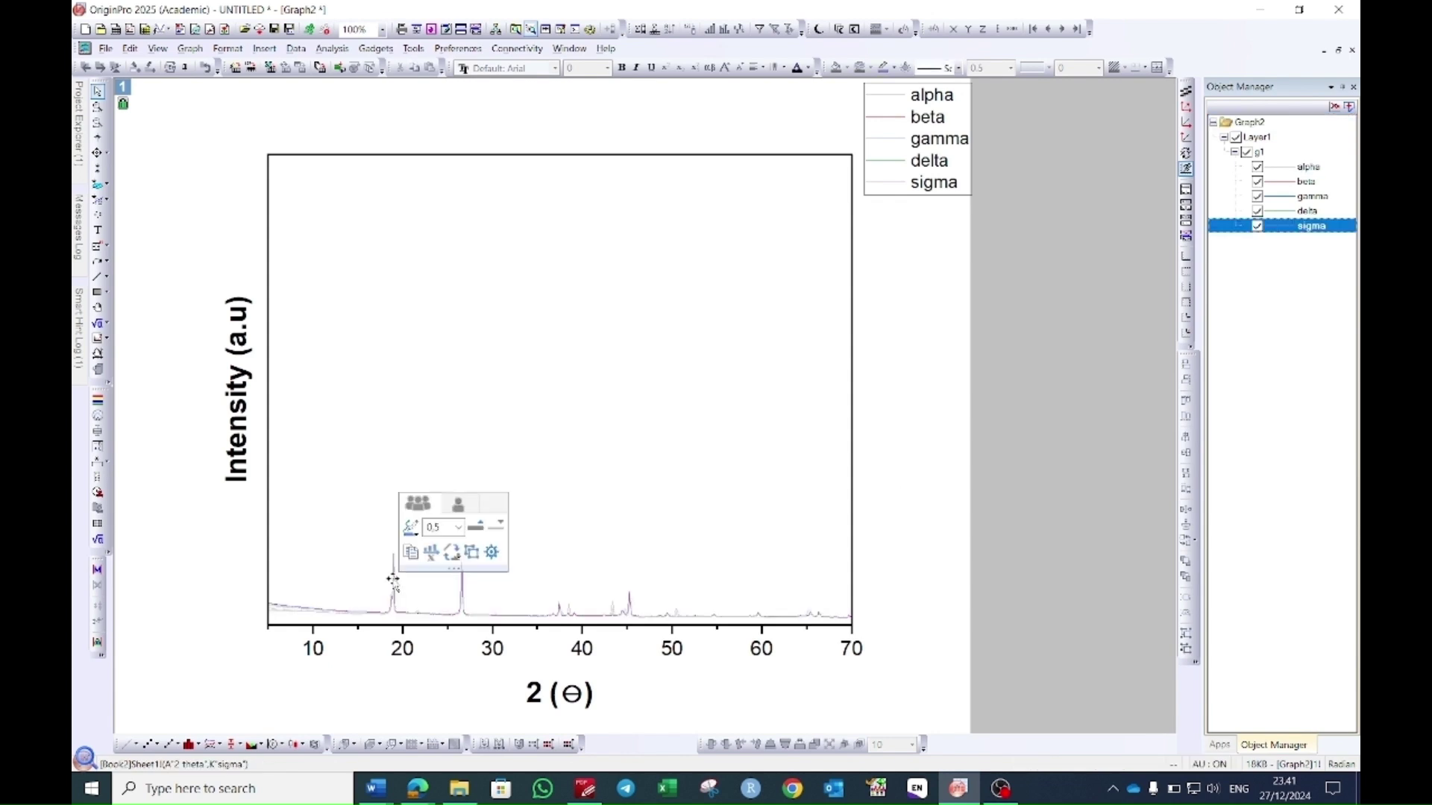
left_click(459, 530)
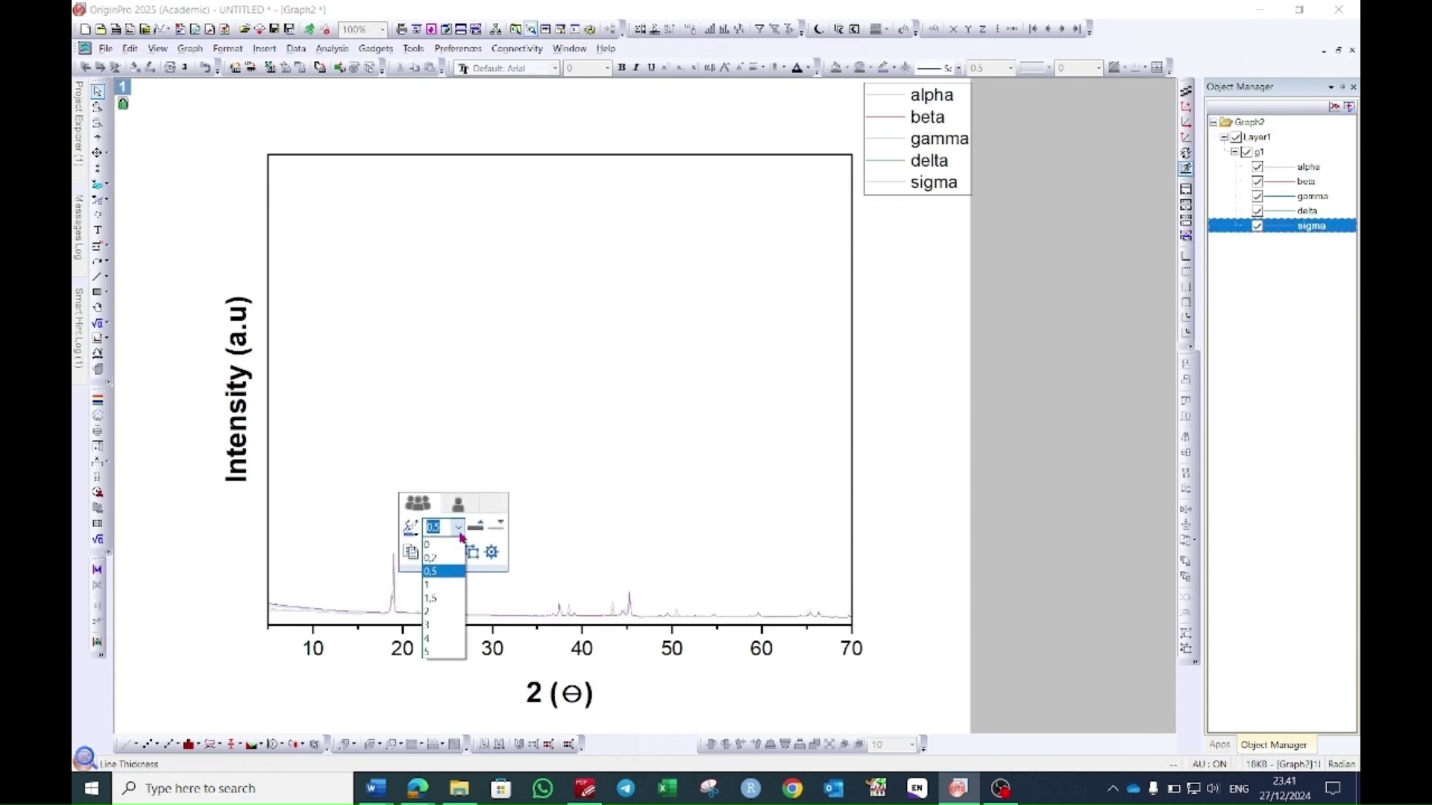
left_click(428, 612)
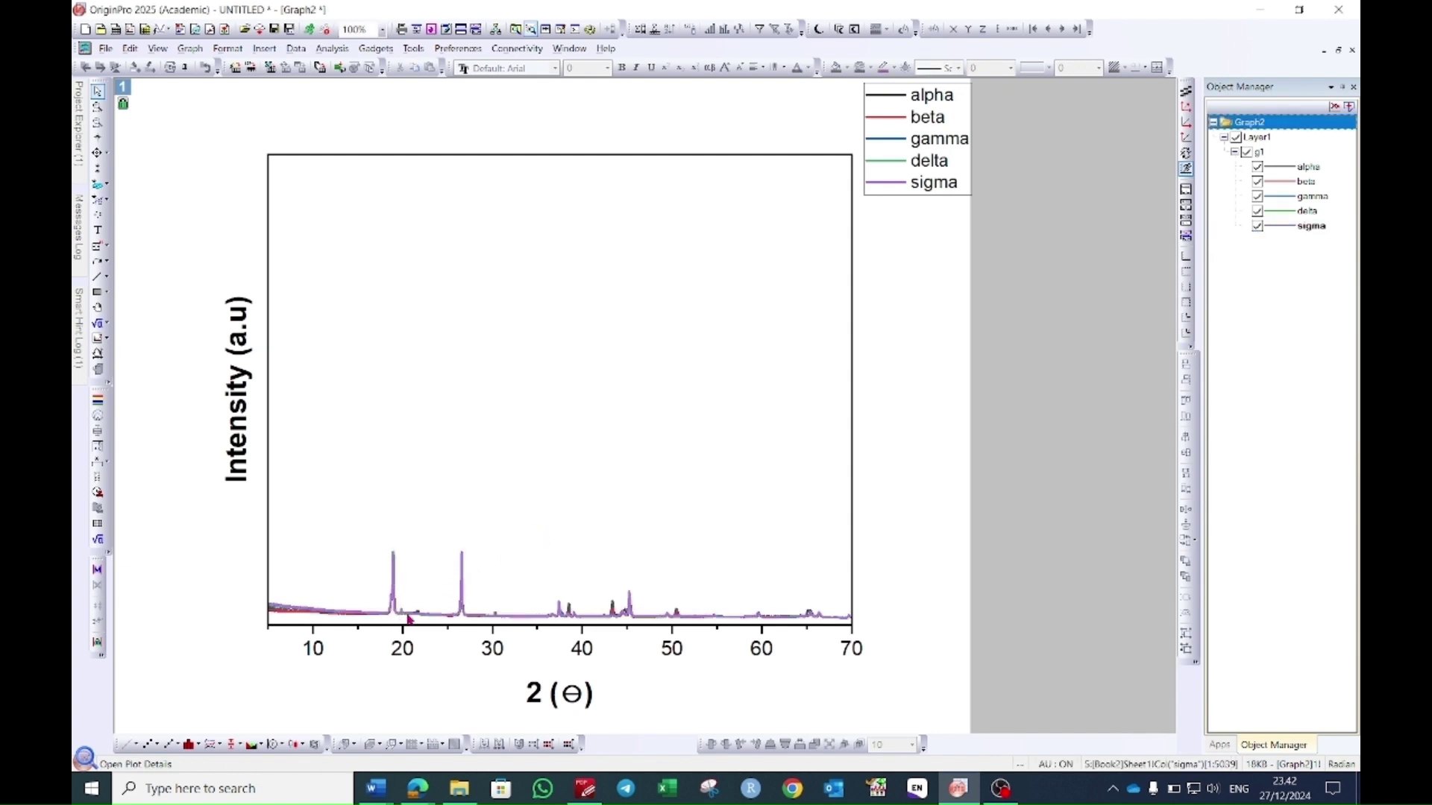
Offset the curves vertically into a separated stack, ordered alpha, beta, gamma, delta and sigma from the lowest to the highest.
left_click_drag(406, 617, 437, 581)
left_click_drag(431, 451, 428, 499)
left_click_drag(428, 375, 428, 398)
left_click_drag(428, 302, 428, 324)
left_click(947, 370)
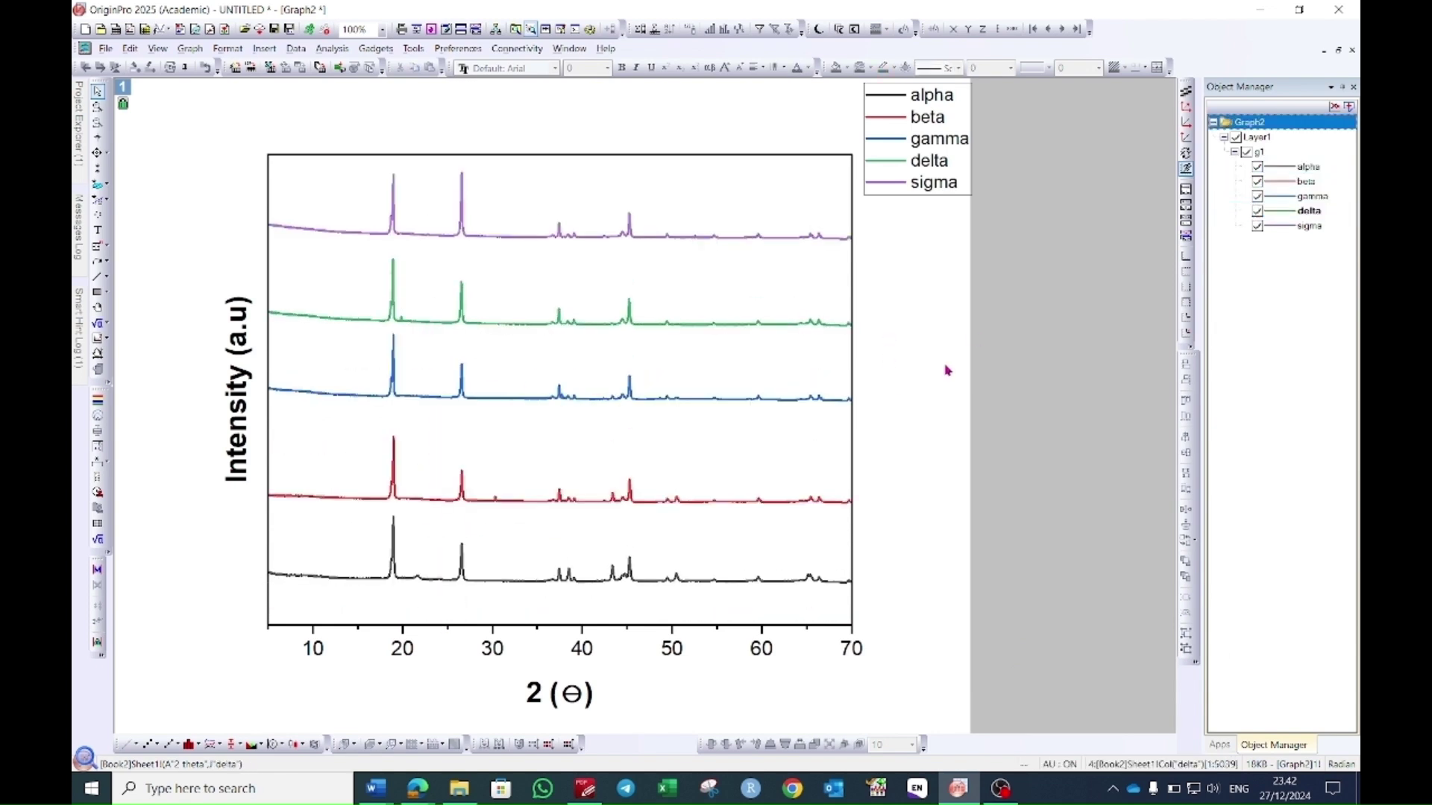
Insert a vertical straight line at the value 18 on the X axis.
left_click(264, 49)
mouse_move(328, 141)
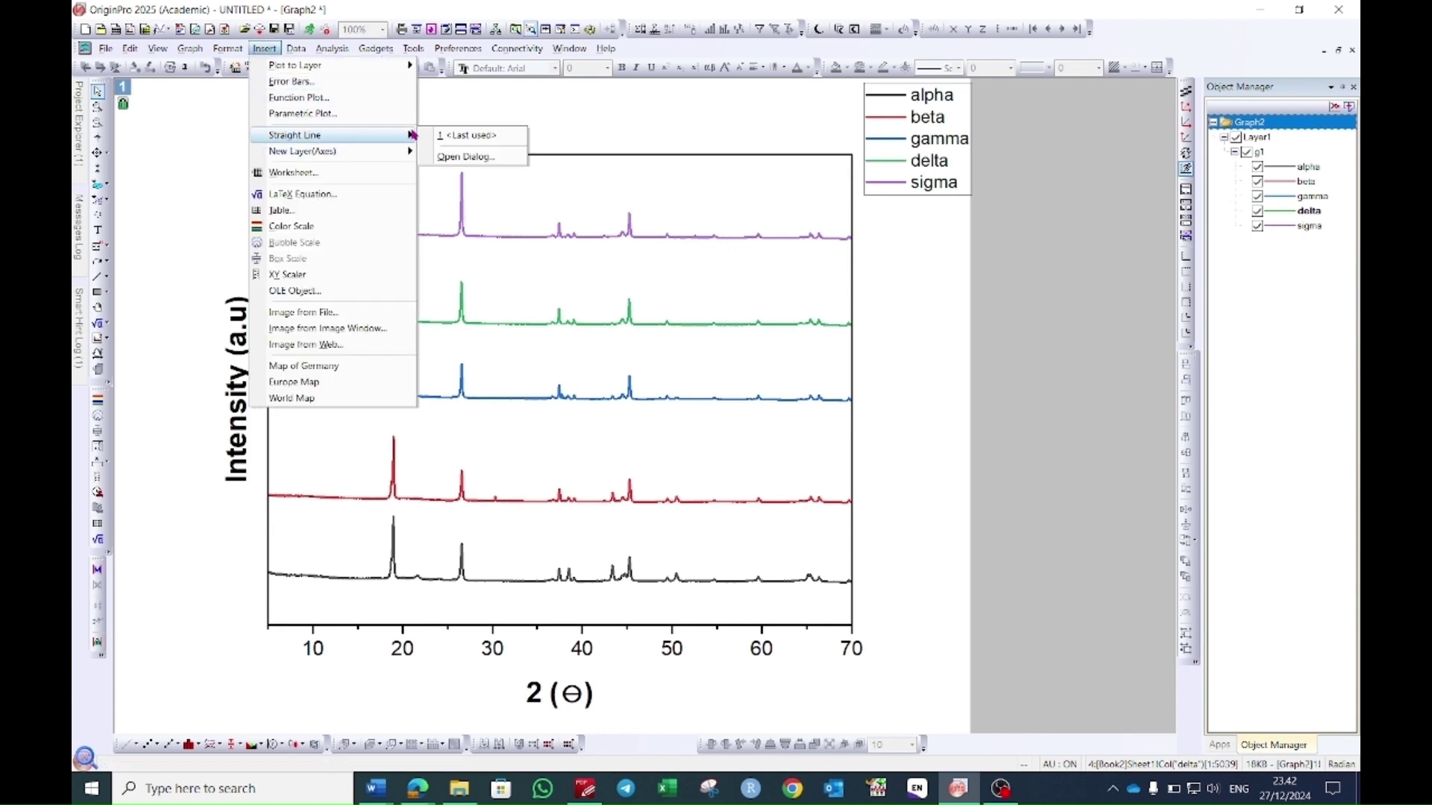
left_click(478, 156)
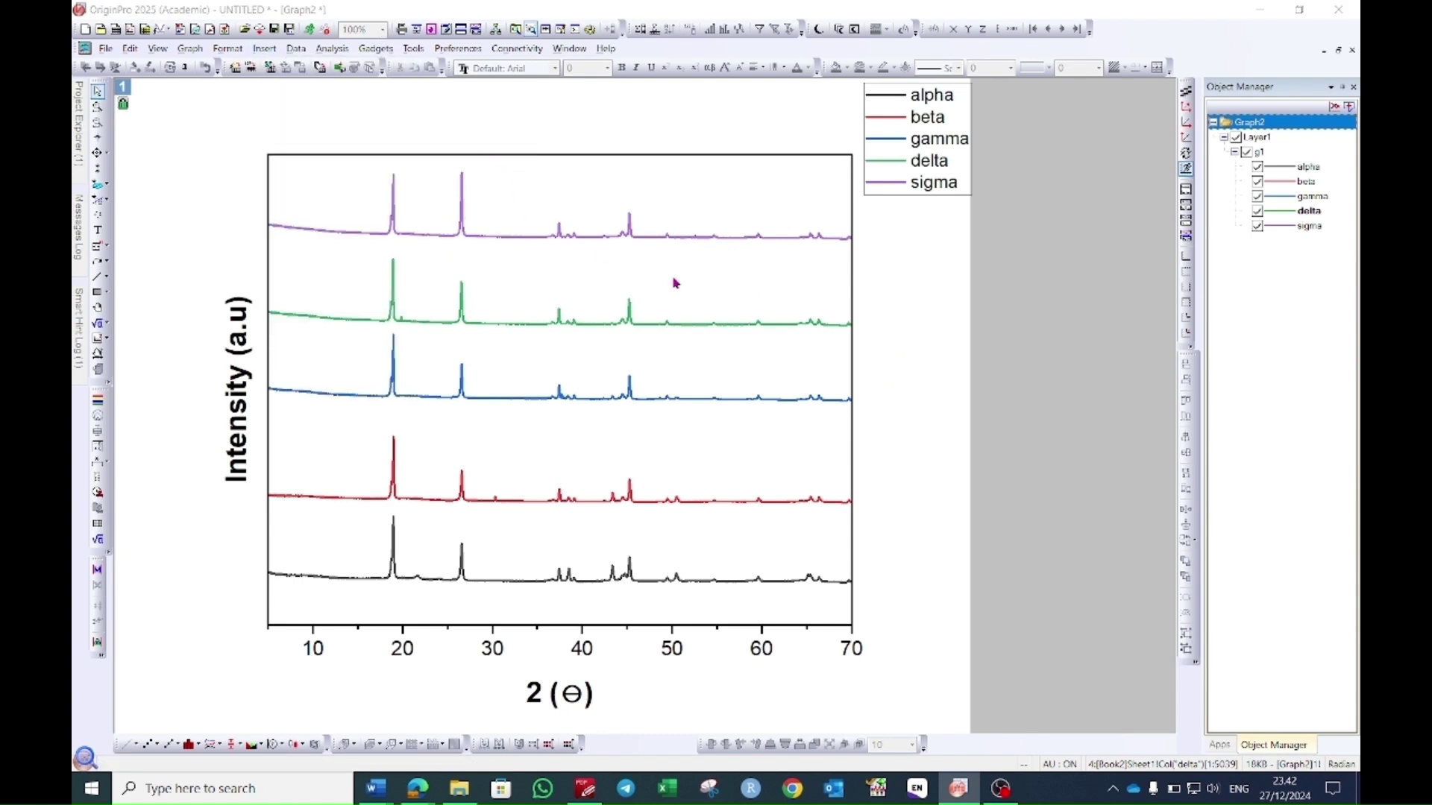
left_click_drag(738, 210, 983, 217)
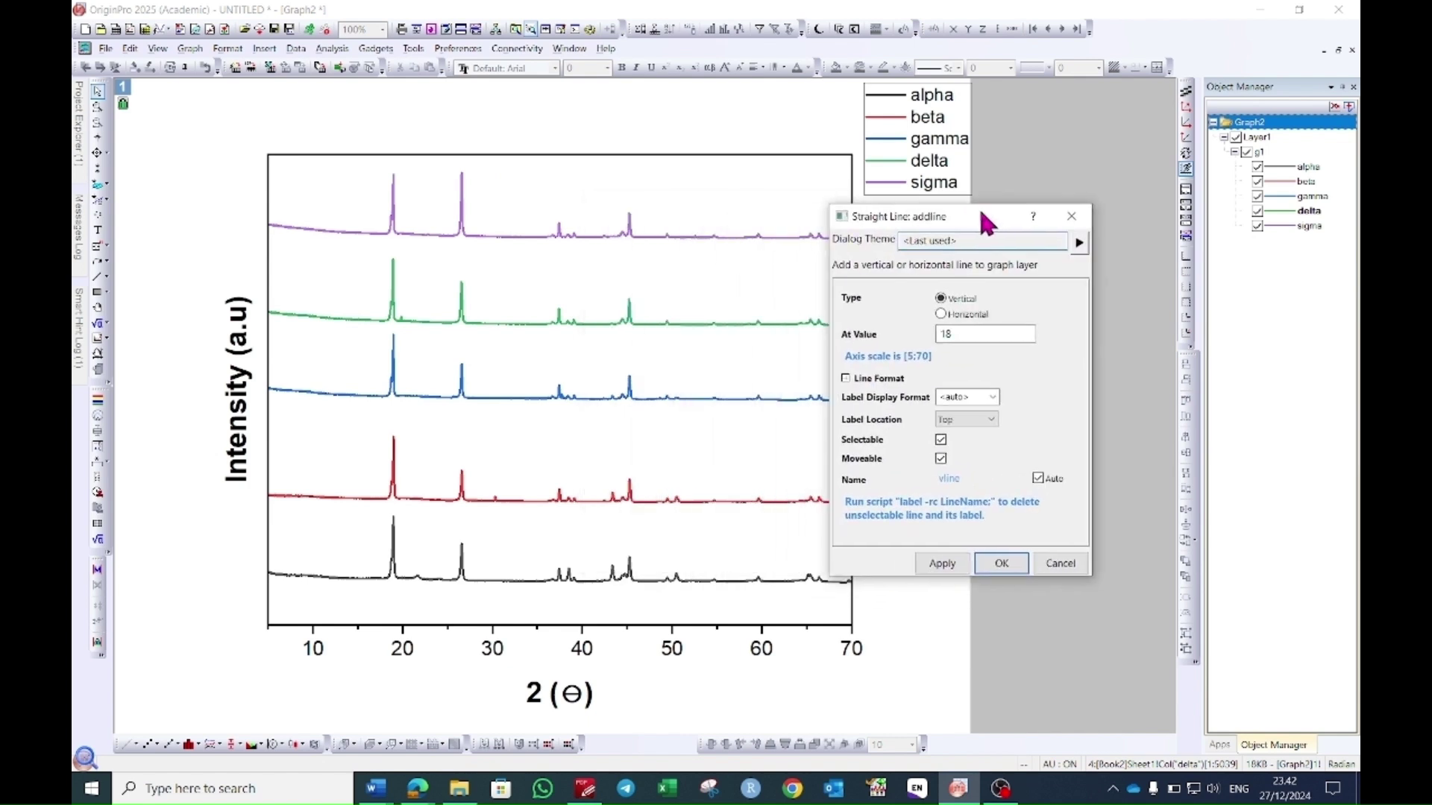
double_click(985, 328)
left_click(1002, 563)
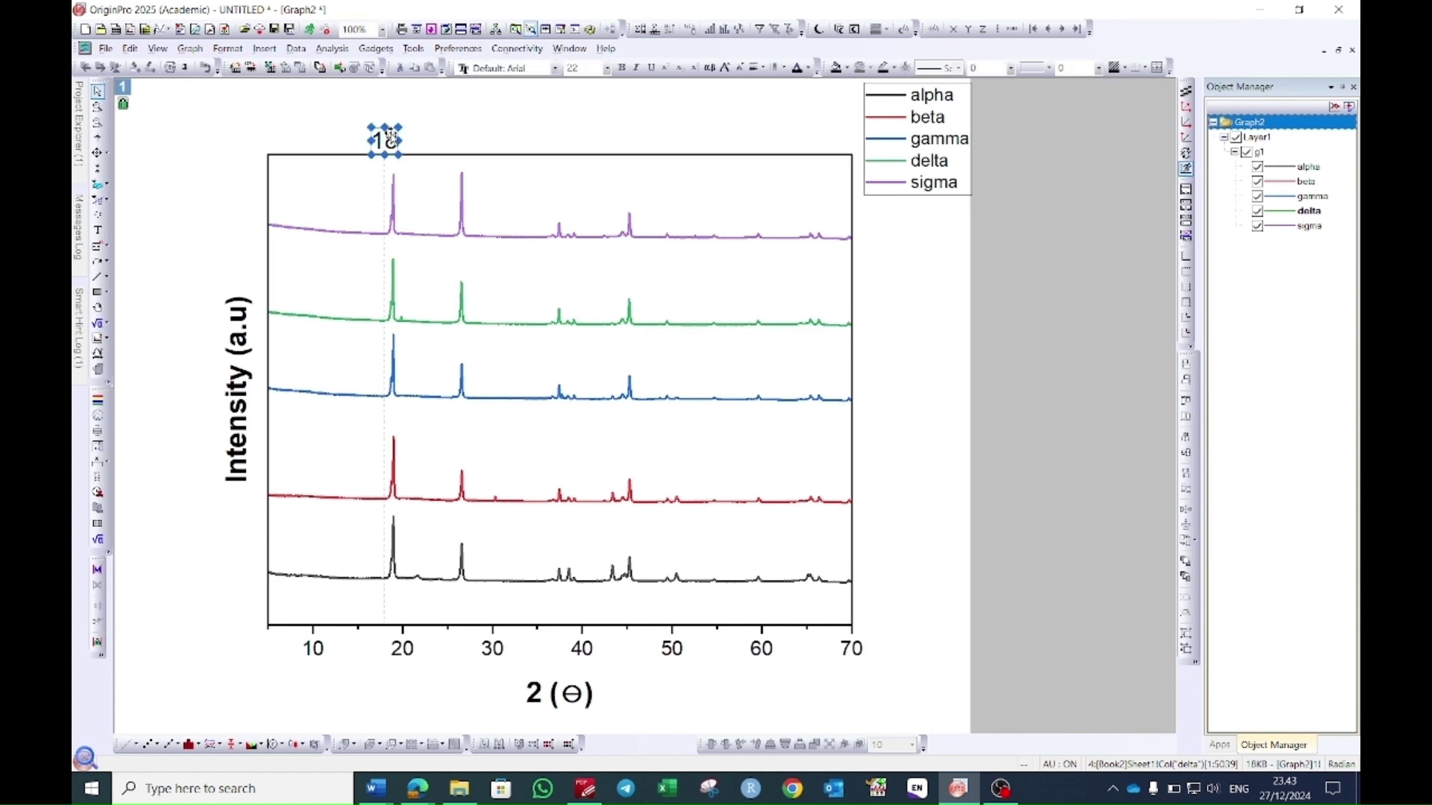
Set the vertical line at 18 to Dot style with thickness 2, and move it onto the first peak, at about 19.
left_click(383, 179)
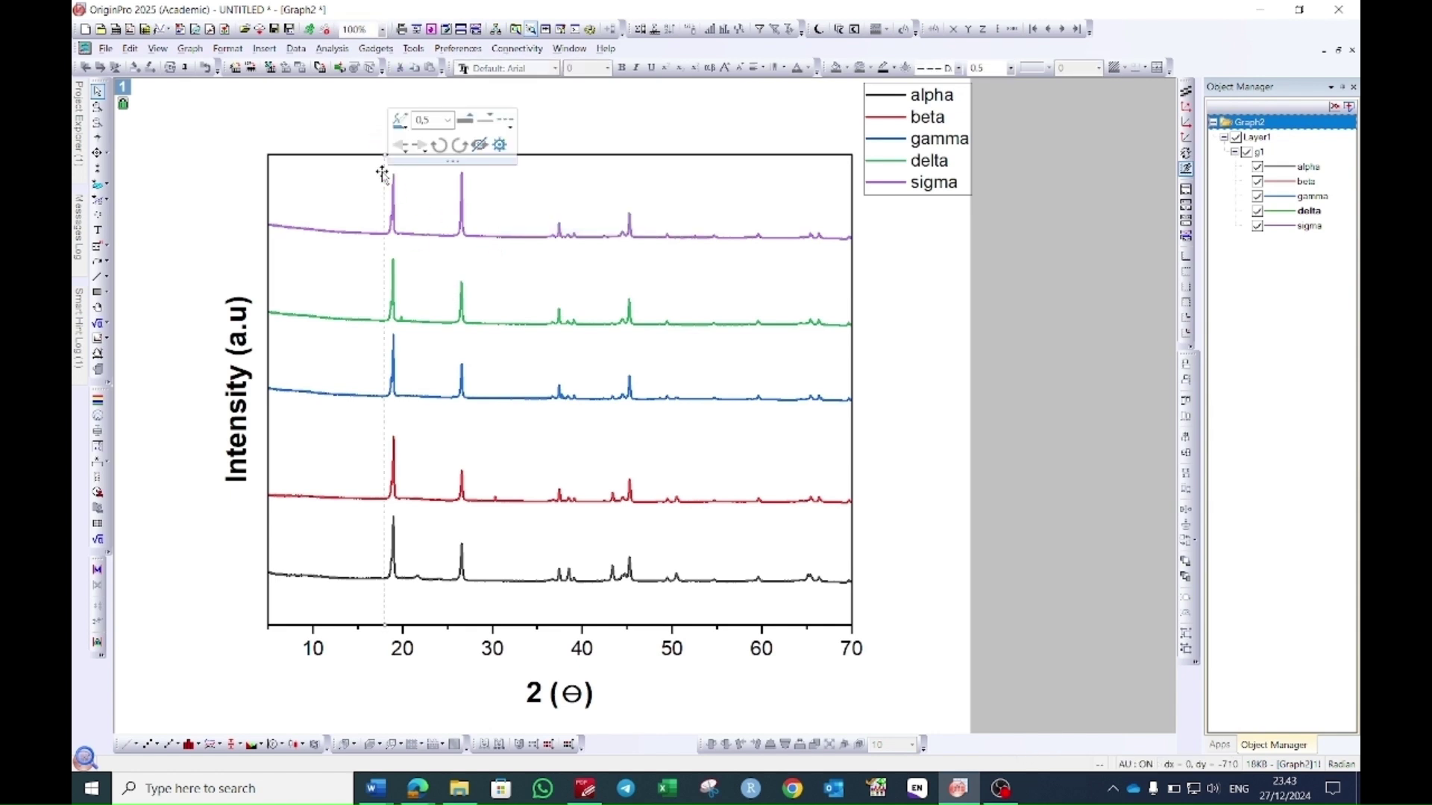
left_click(448, 128)
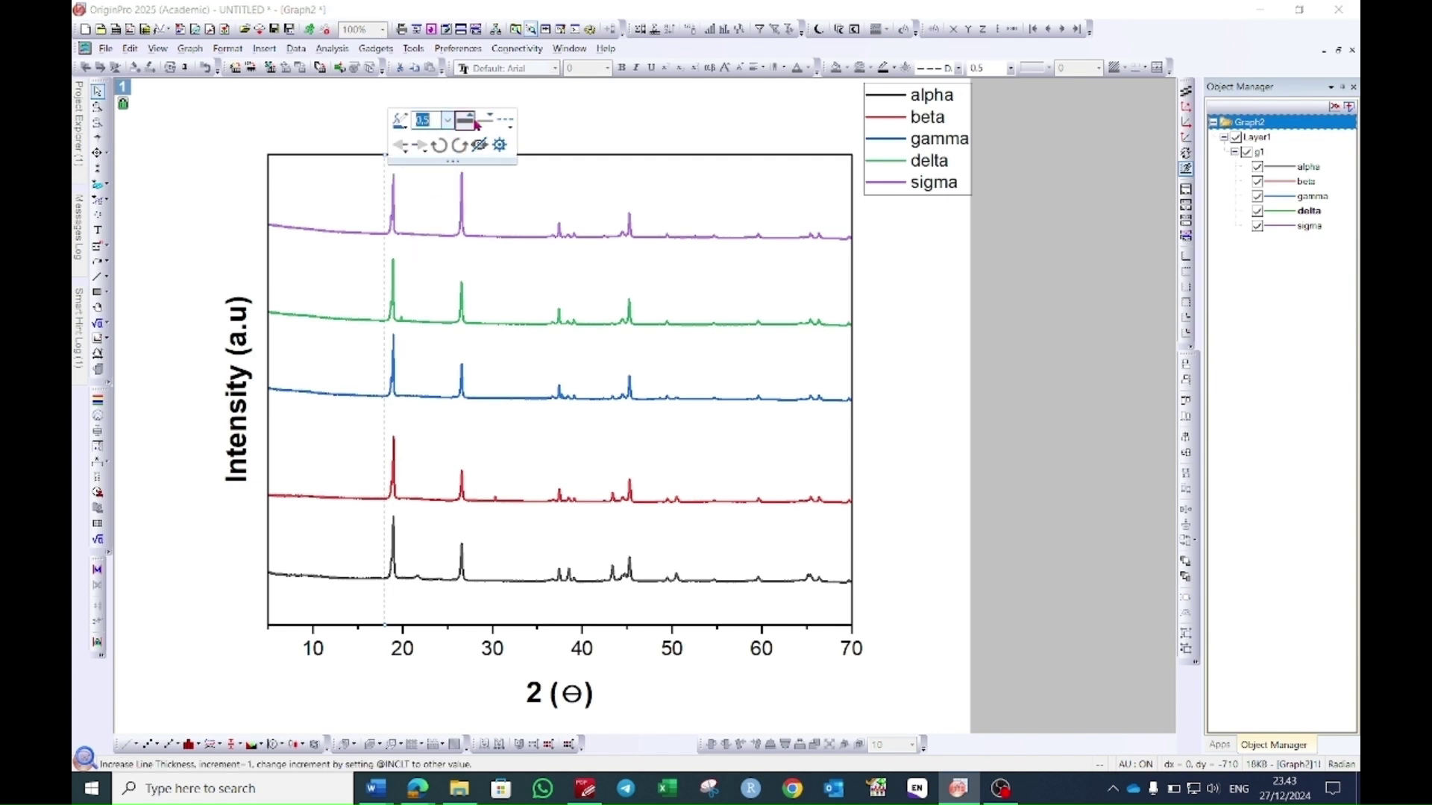
left_click(504, 120)
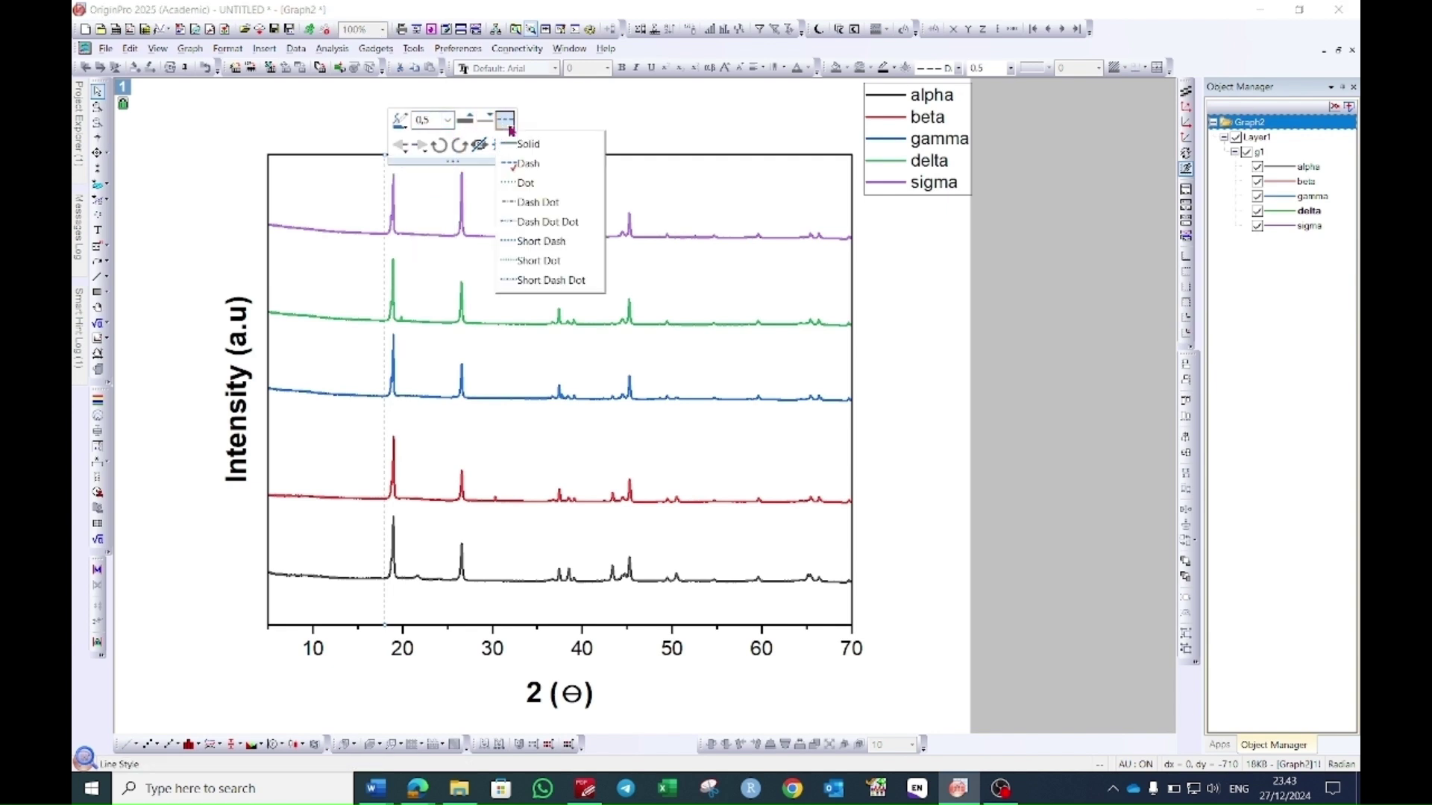
left_click(526, 182)
left_click(447, 120)
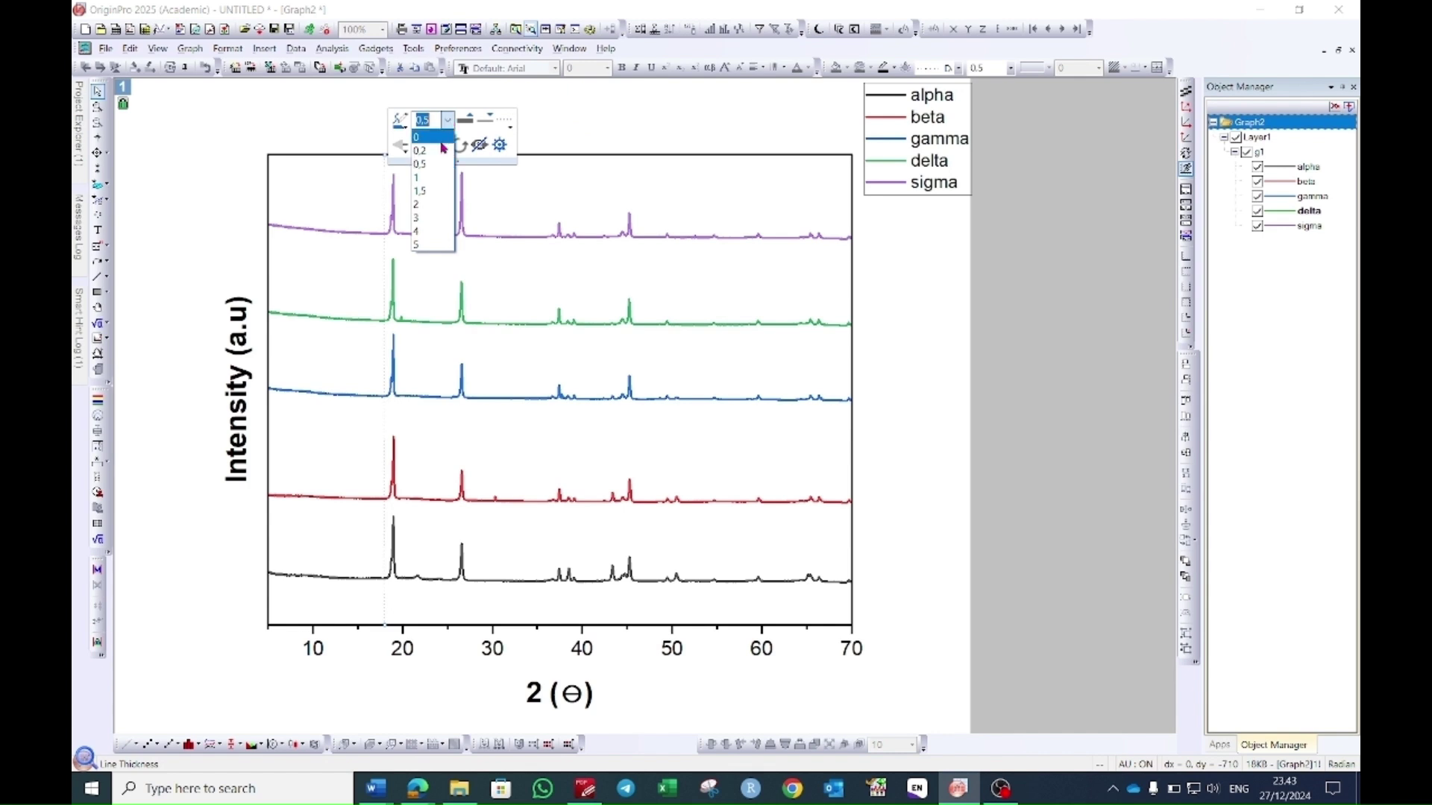
left_click(431, 204)
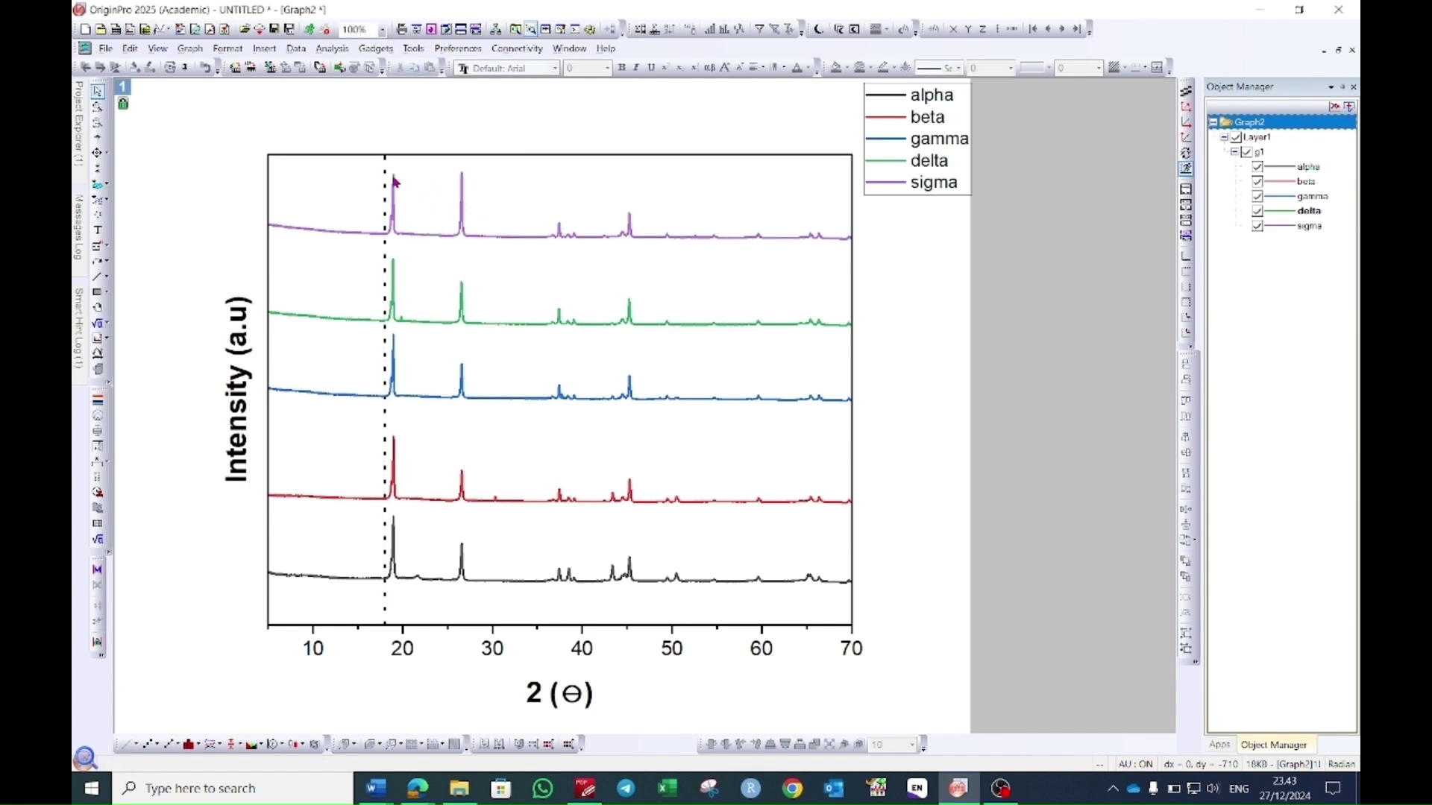
left_click(387, 284)
left_click_drag(387, 284, 391, 282)
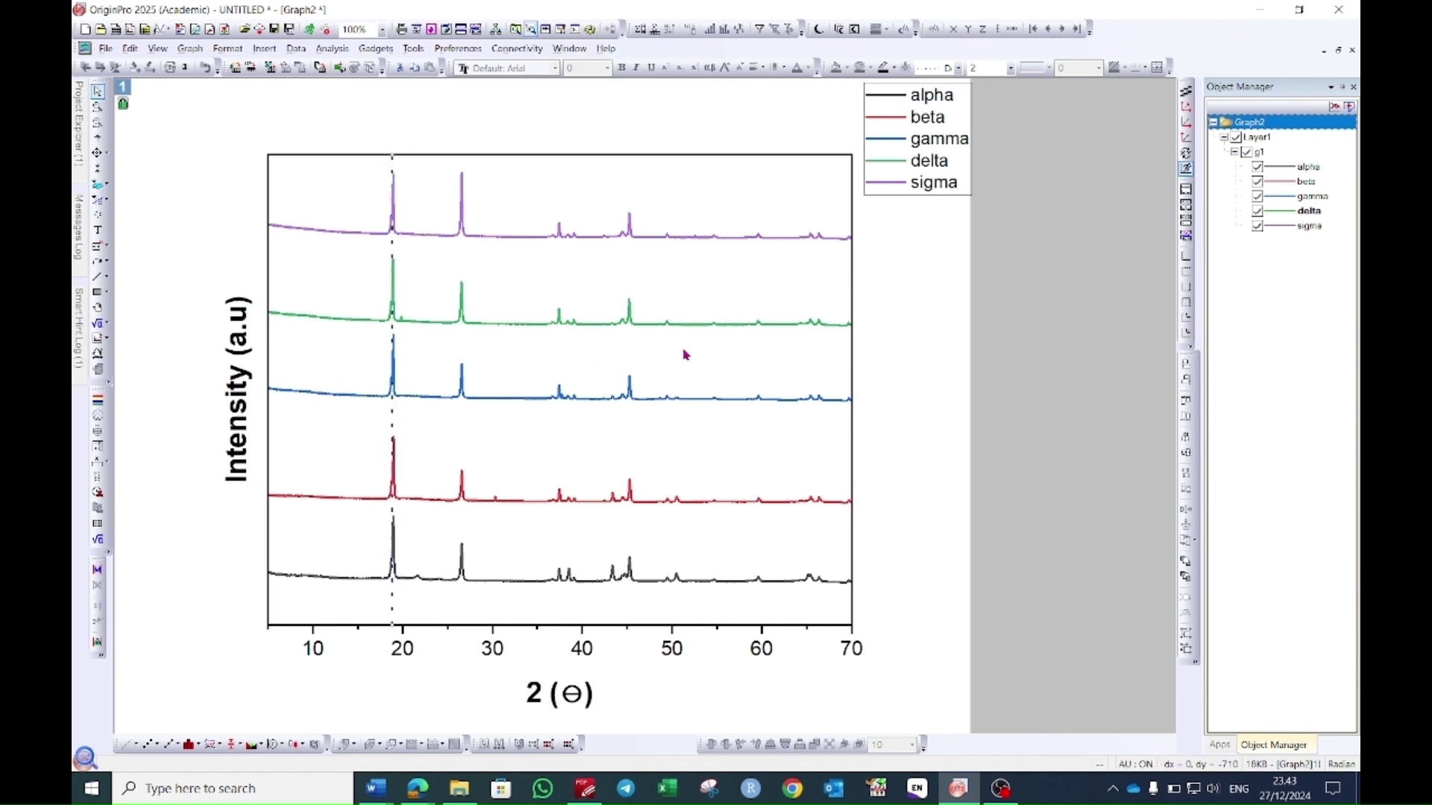
Copy the dotted line onto the peaks at about 26.5, 30, 37.5, 43.5, 45 and 50.5 on the X axis.
left_click(393, 168)
left_click(392, 163)
key("ctrl+c")
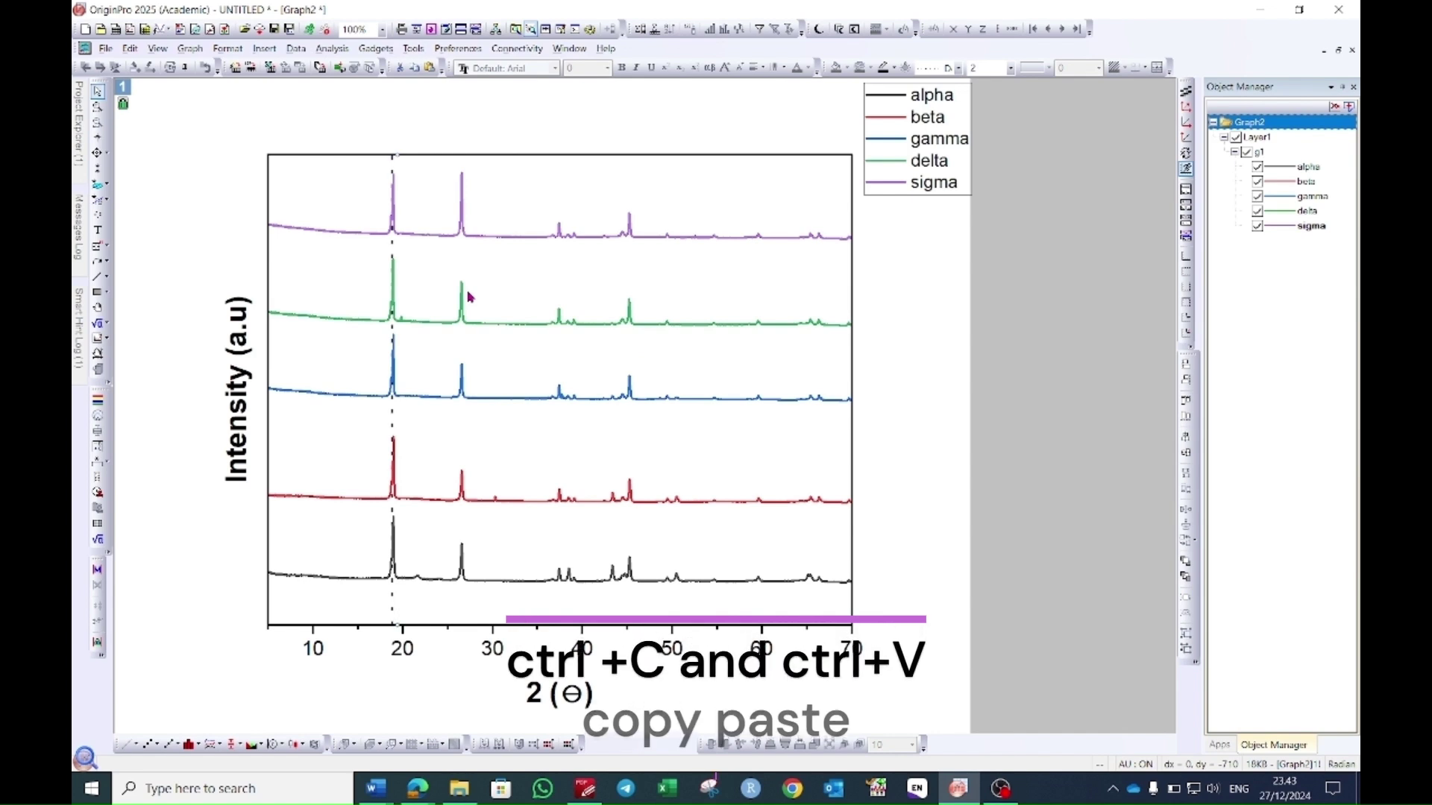
key("ctrl+v")
left_click_drag(398, 176, 562, 200)
key("ctrl+v")
left_click_drag(410, 189, 628, 198)
left_click_drag(415, 210, 612, 206)
key("ctrl+v")
left_click_drag(420, 209, 494, 204)
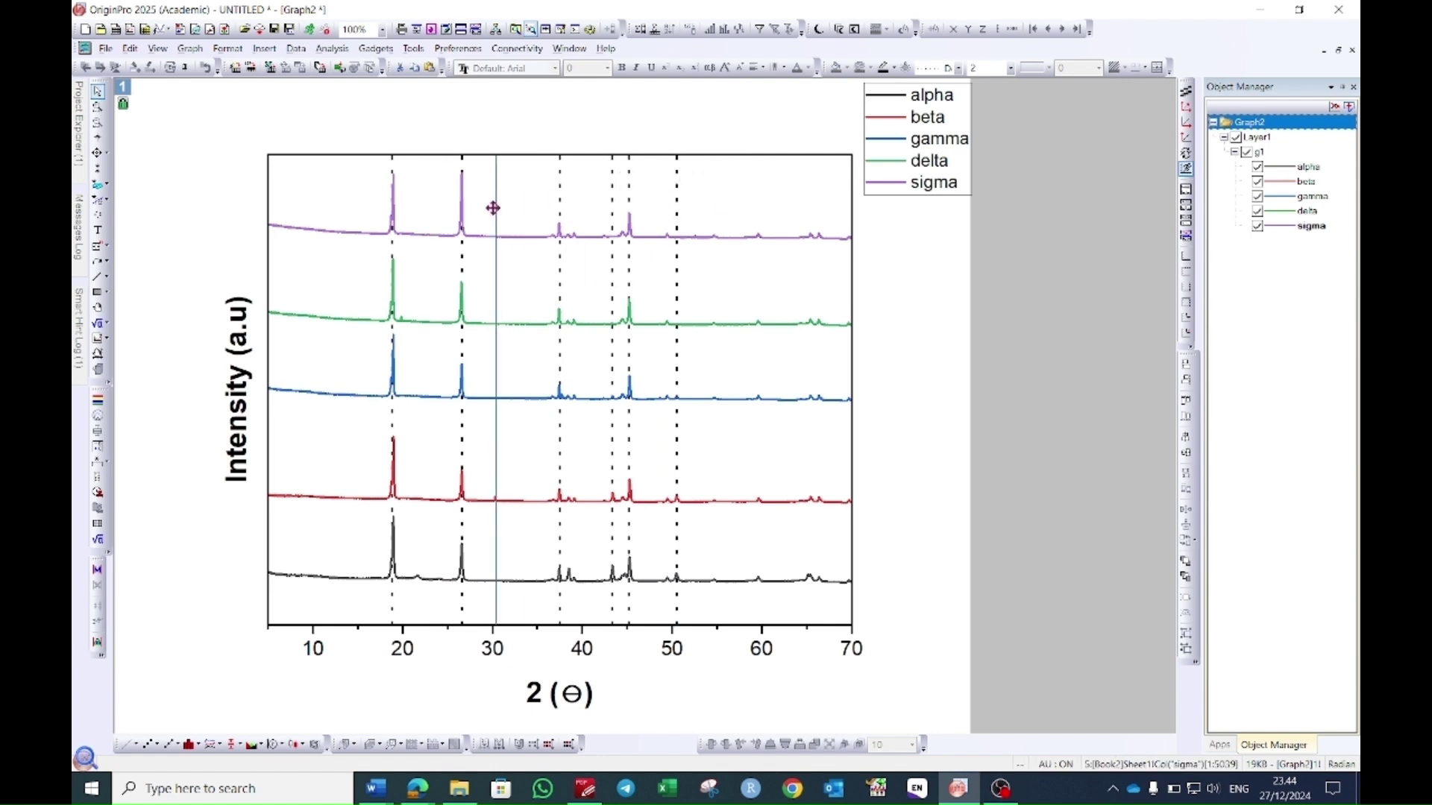
Add a text label above the first dotted line containing the Black Down-Pointing Triangle symbol from the Segoe UI Symbol font.
left_click(100, 231)
left_click(384, 134)
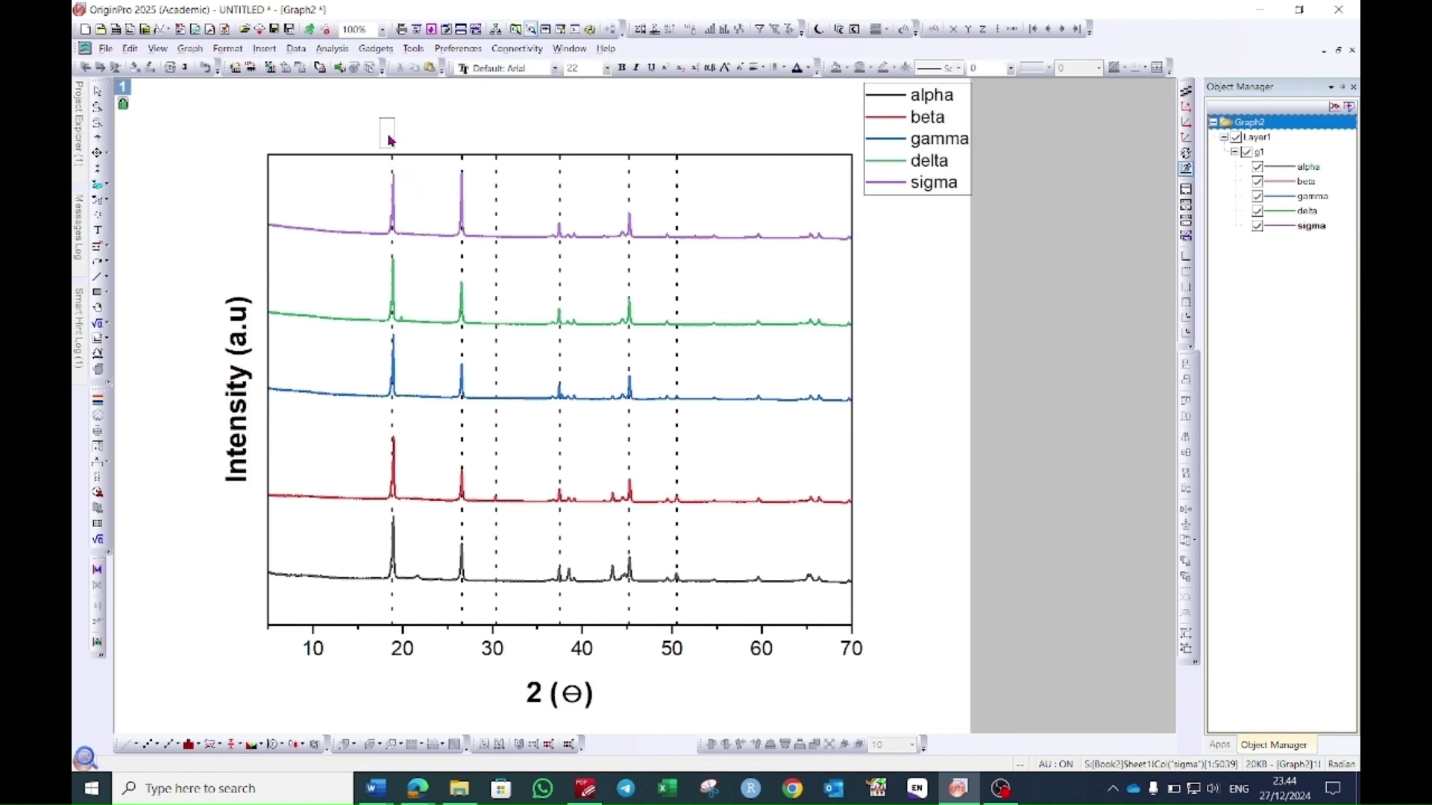
right_click(388, 135)
mouse_move(464, 244)
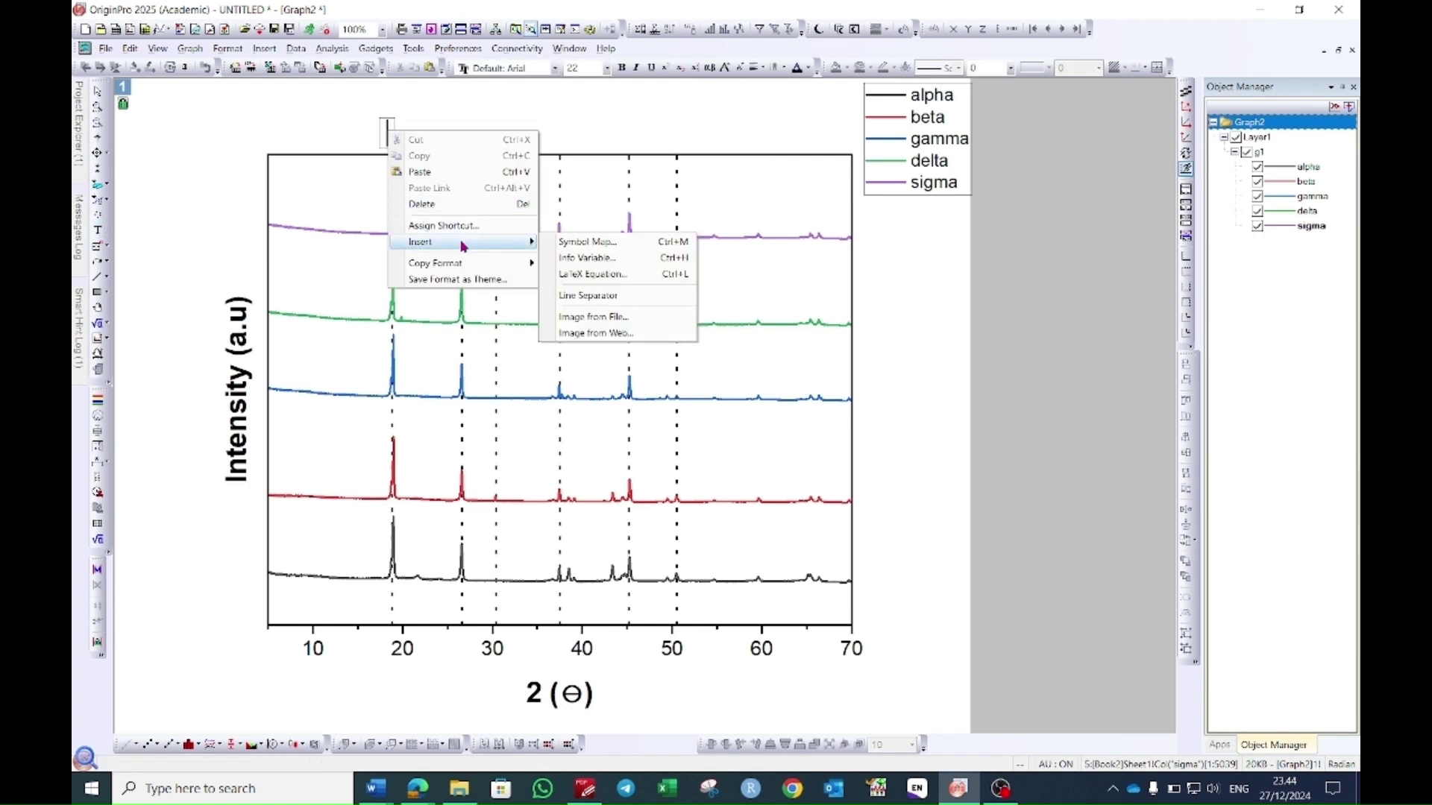
left_click(576, 245)
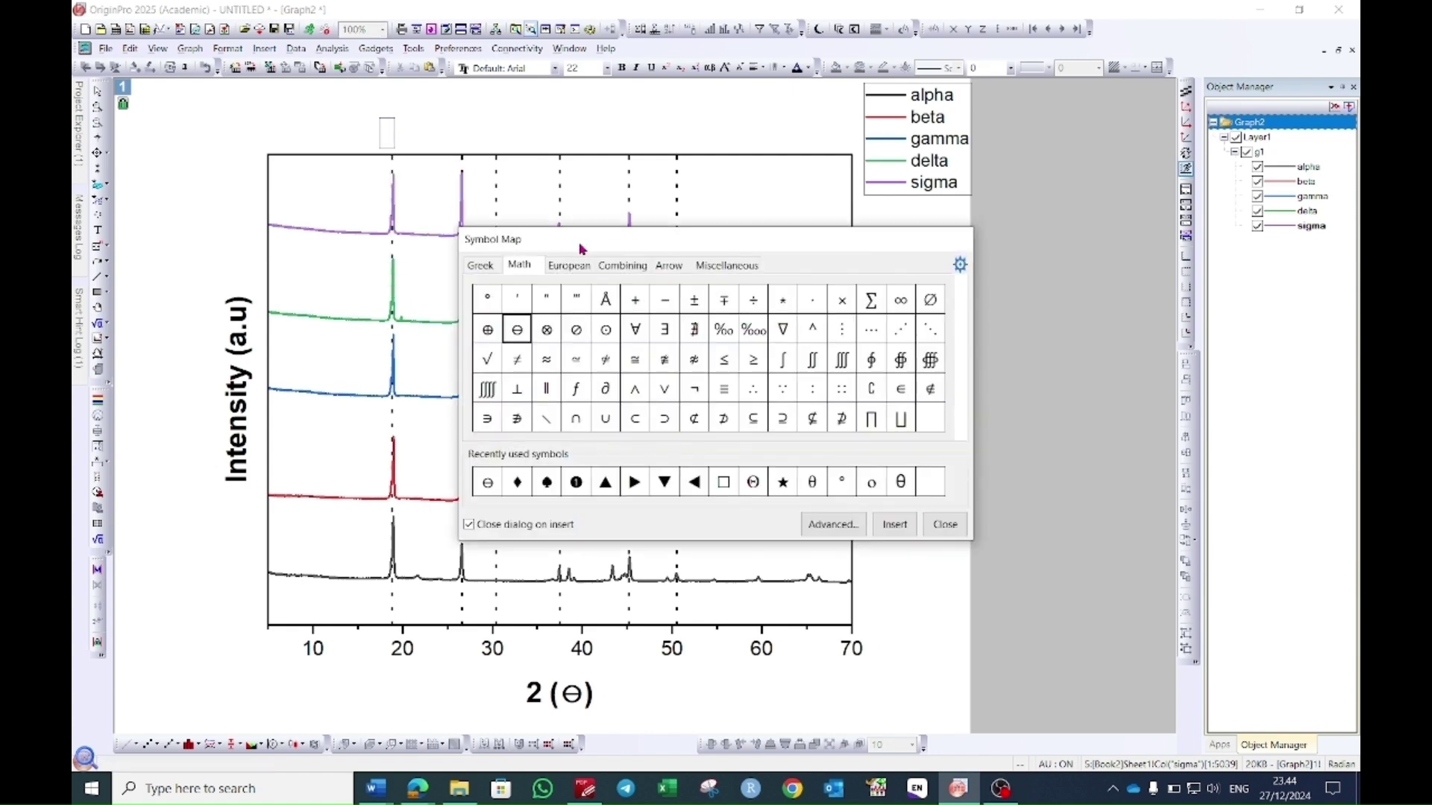
left_click(830, 525)
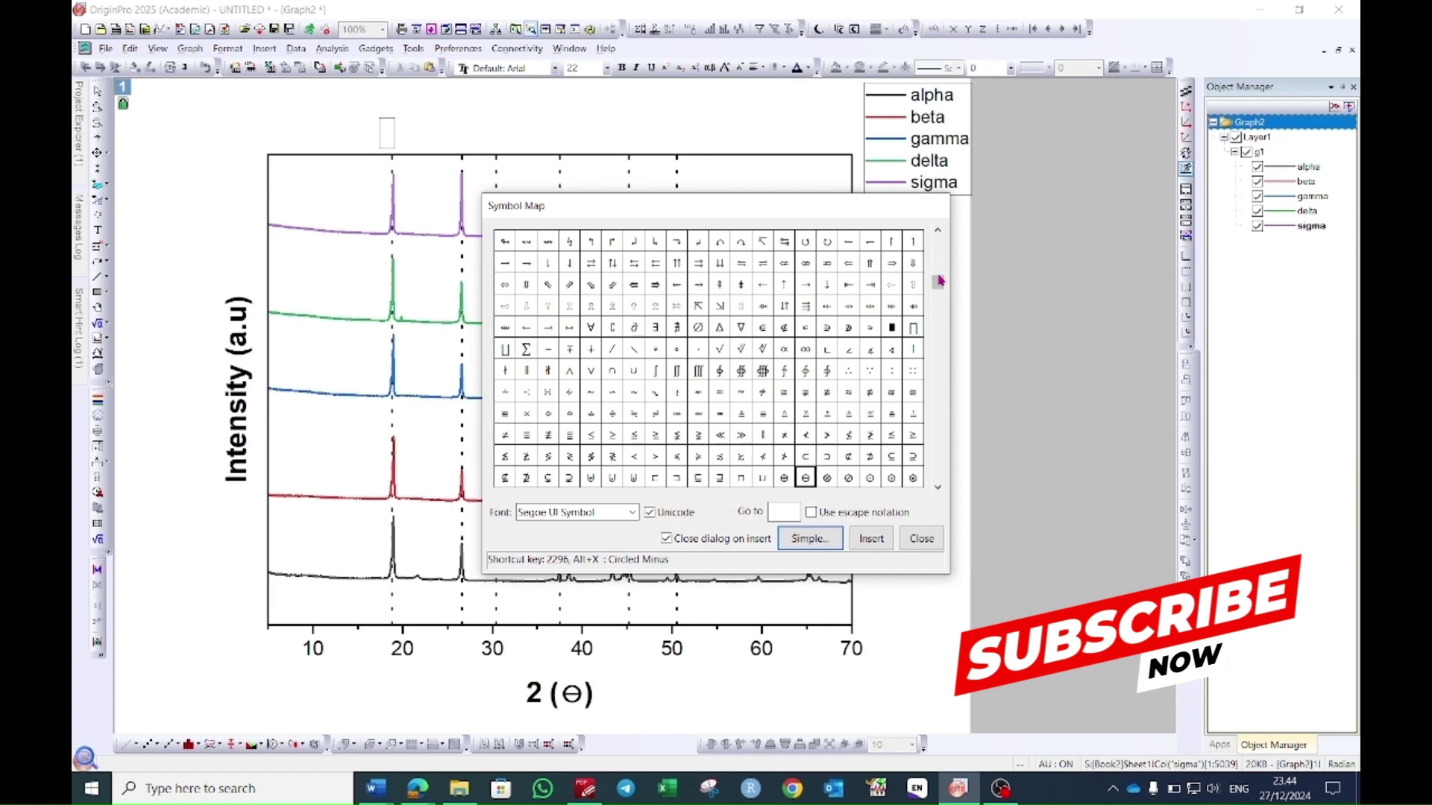
left_click_drag(940, 280, 943, 338)
left_click(697, 372)
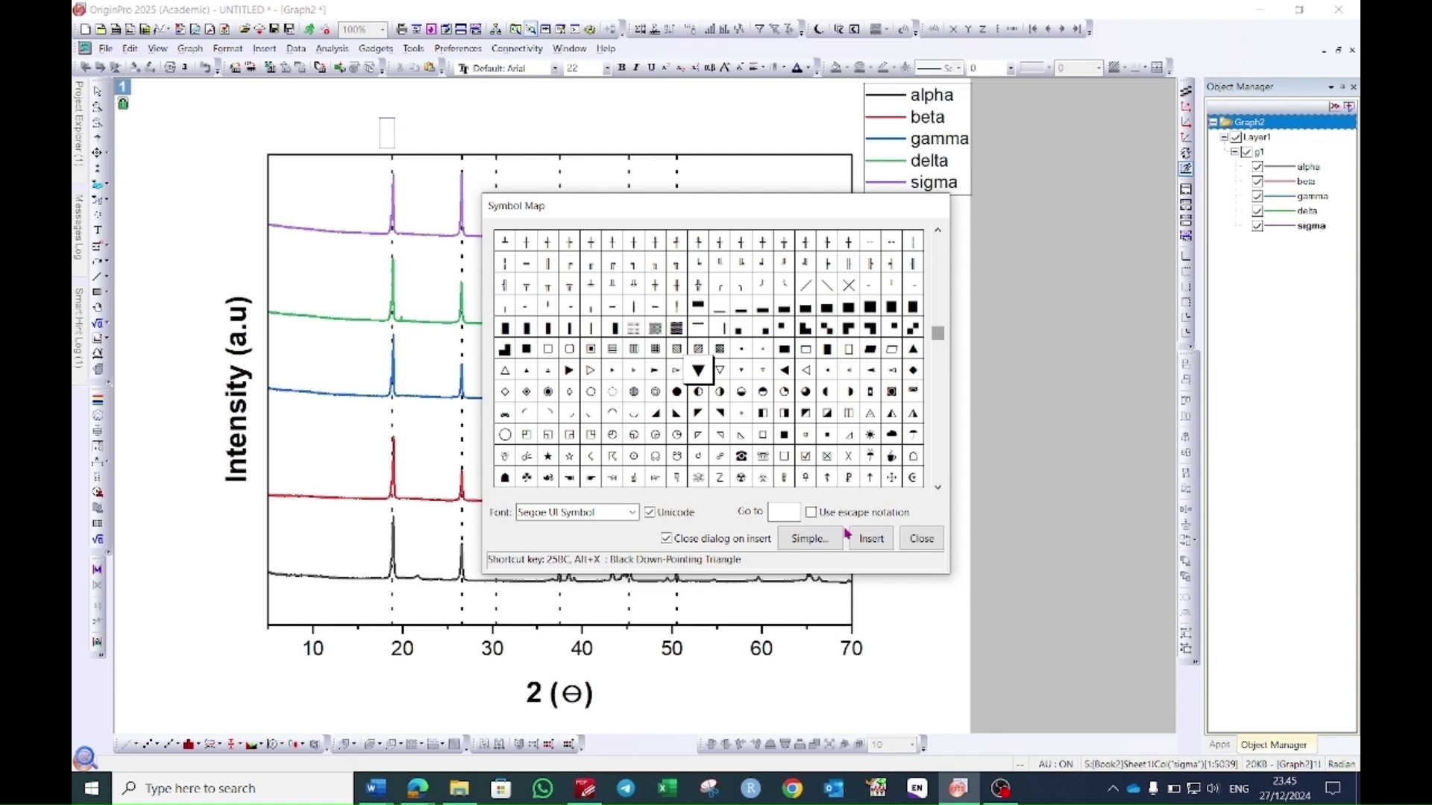
left_click(874, 543)
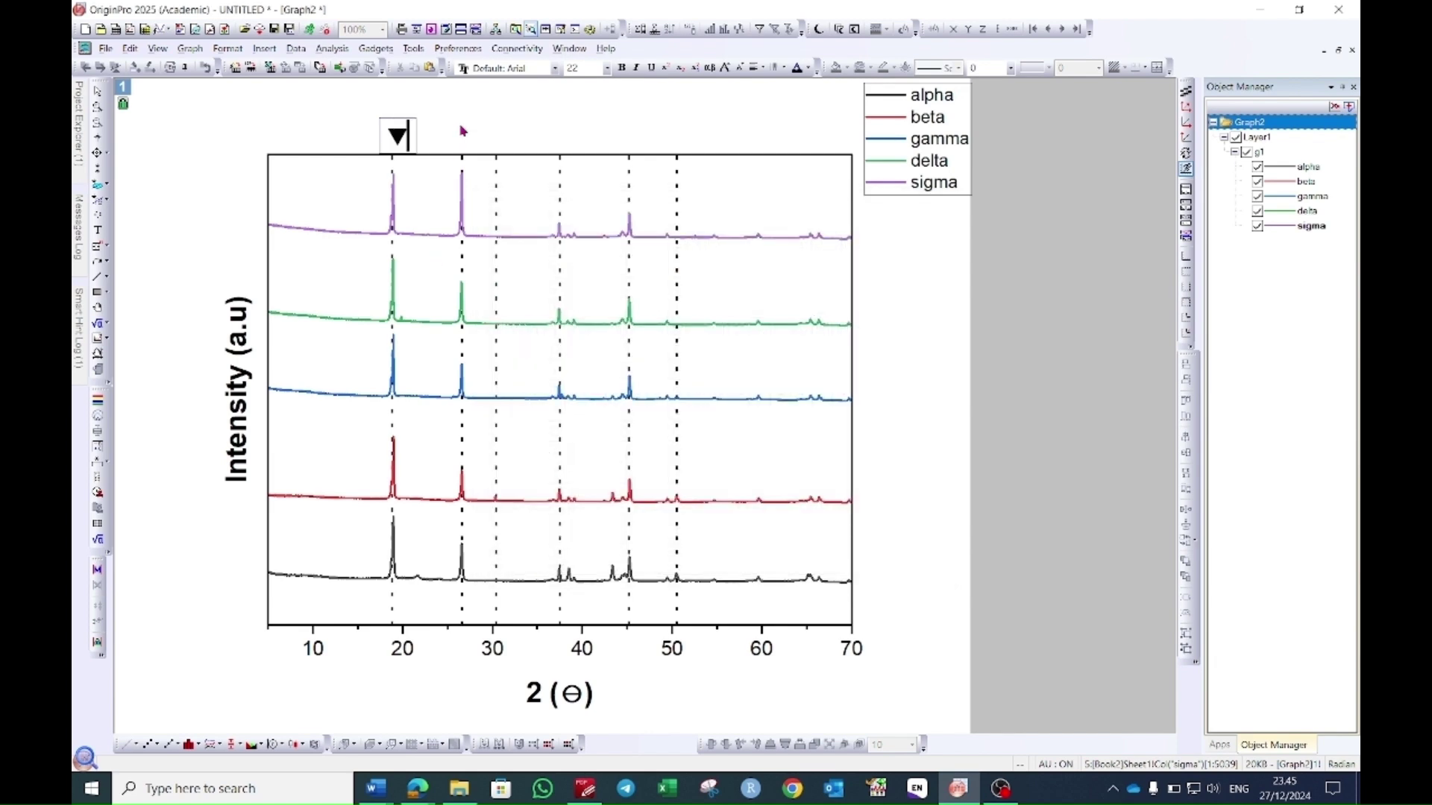
Set the triangle symbol's size to 30 and center it above the first dotted line.
left_click(398, 138)
left_click_drag(394, 137, 389, 134)
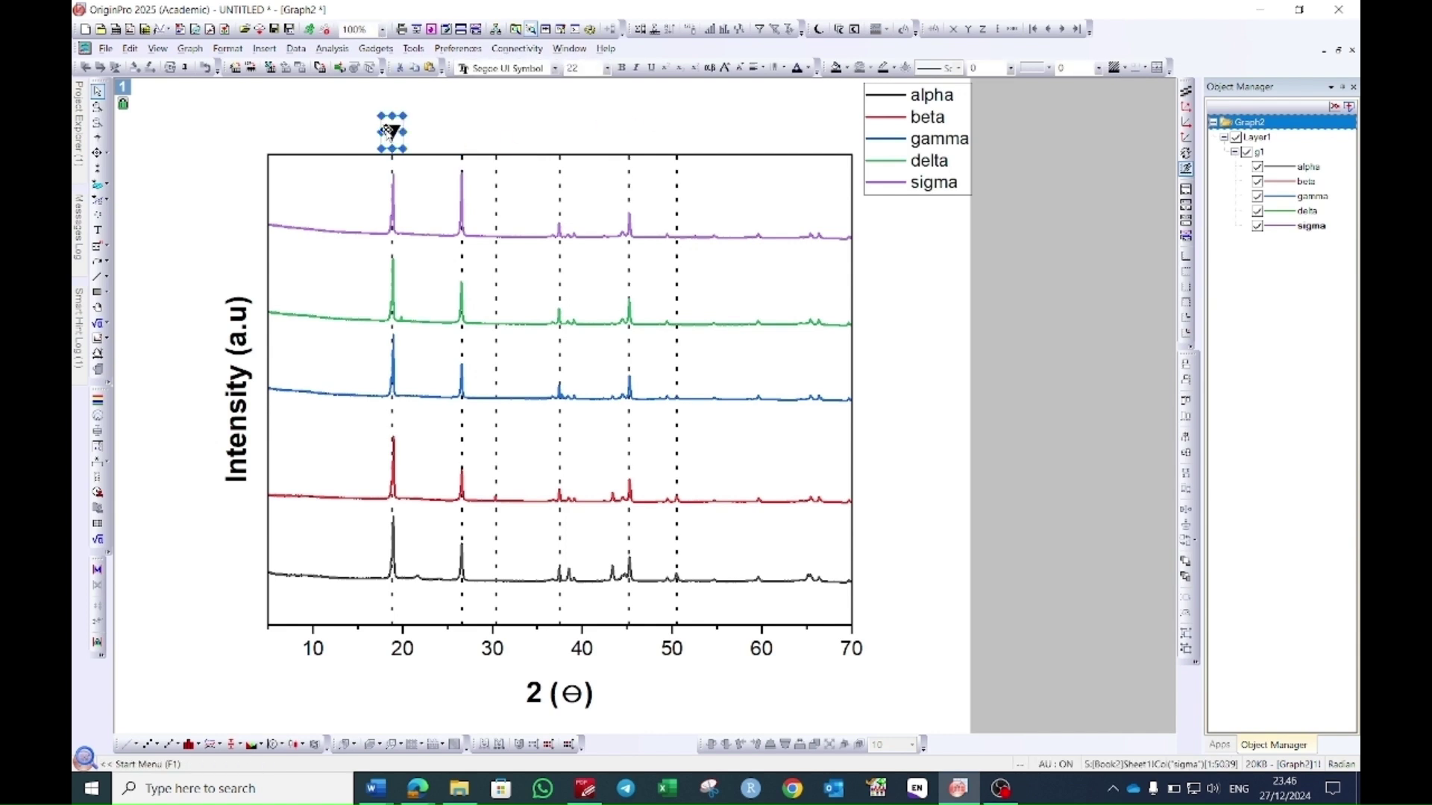
left_click_drag(581, 67, 562, 67)
type("30")
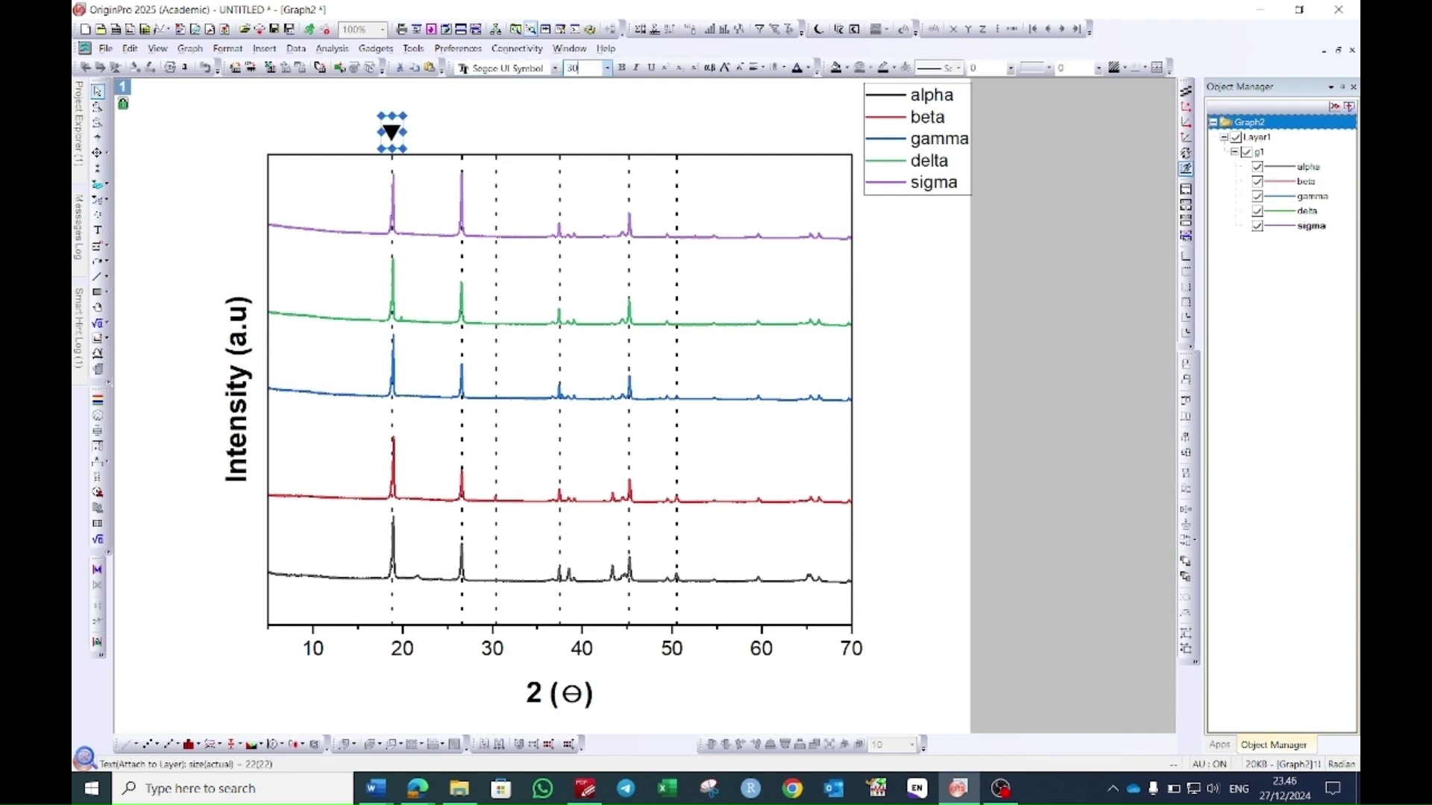
key("Return")
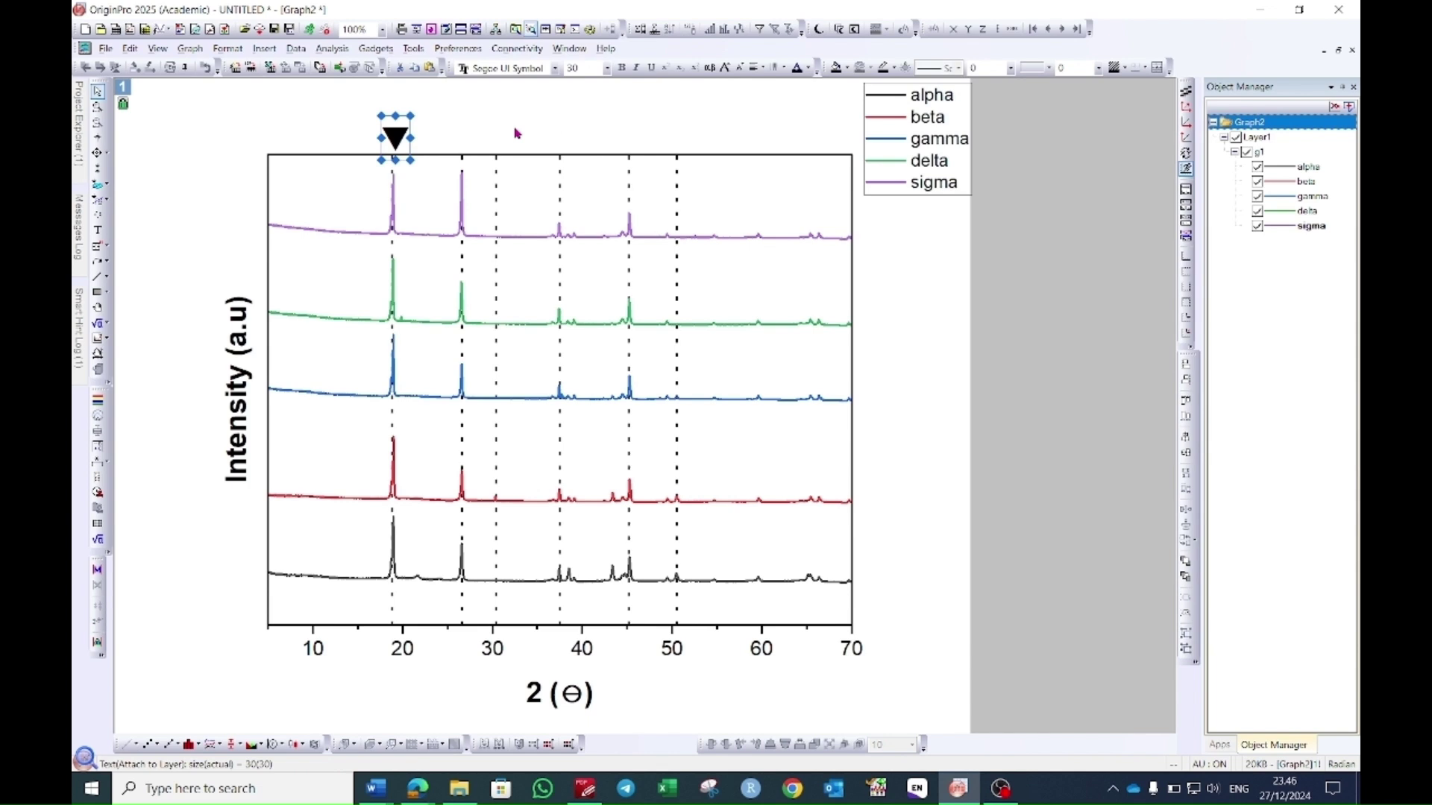
left_click(518, 132)
left_click(395, 145)
left_click_drag(404, 132, 402, 126)
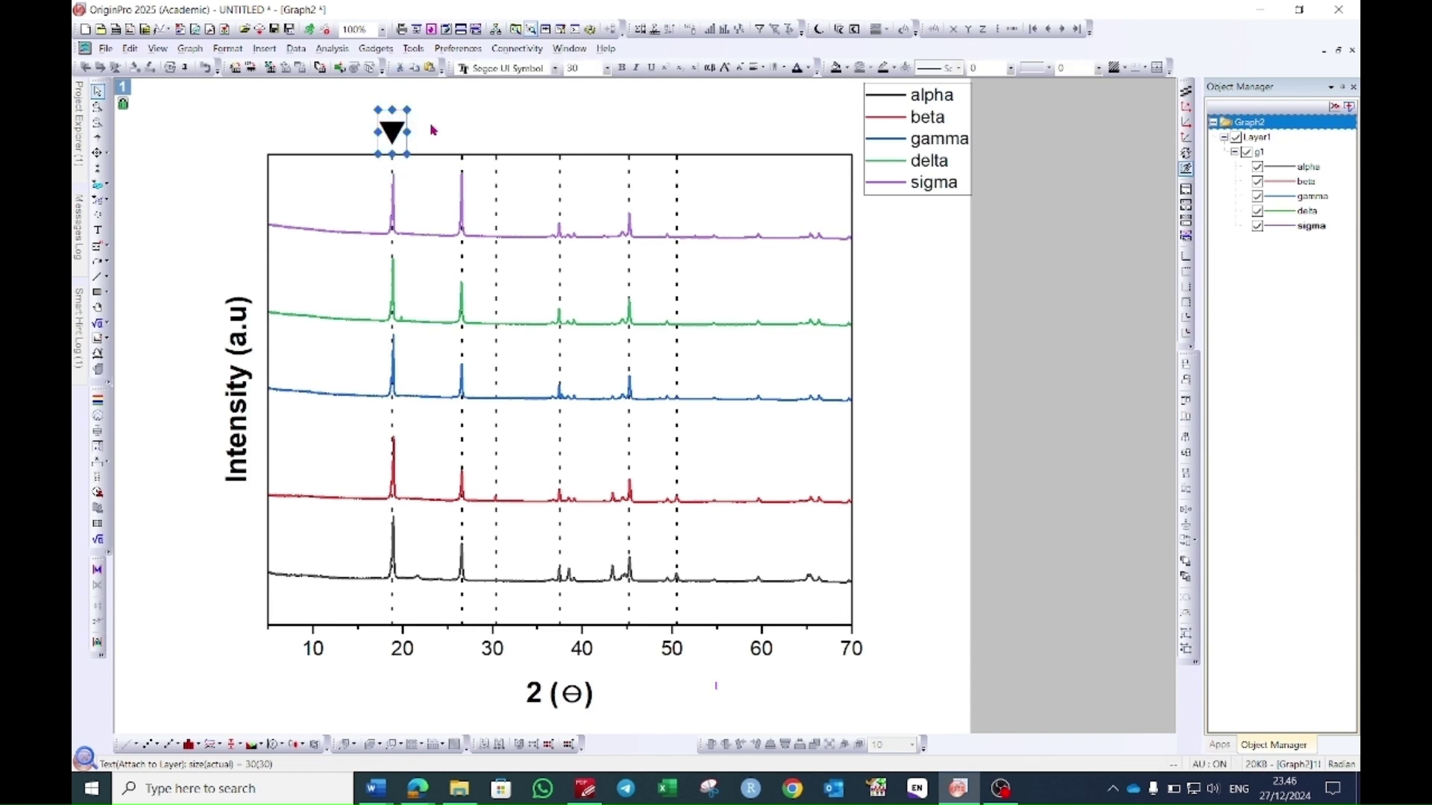
Copy the triangle symbol and place one copy above each of the other five dotted lines.
left_click(431, 128)
left_click(395, 131)
key("ctrl+c")
key("ctrl+v")
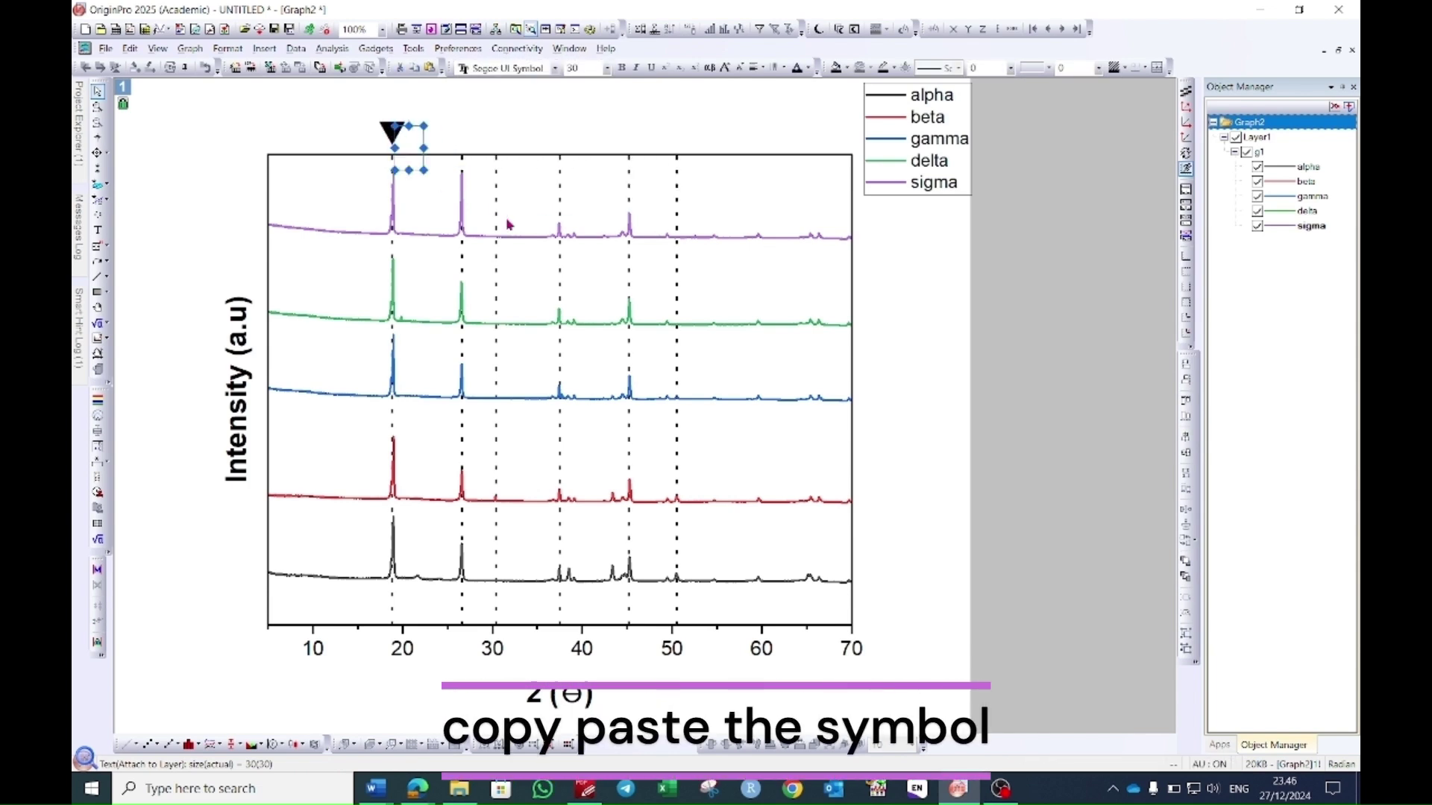
left_click_drag(445, 135, 460, 128)
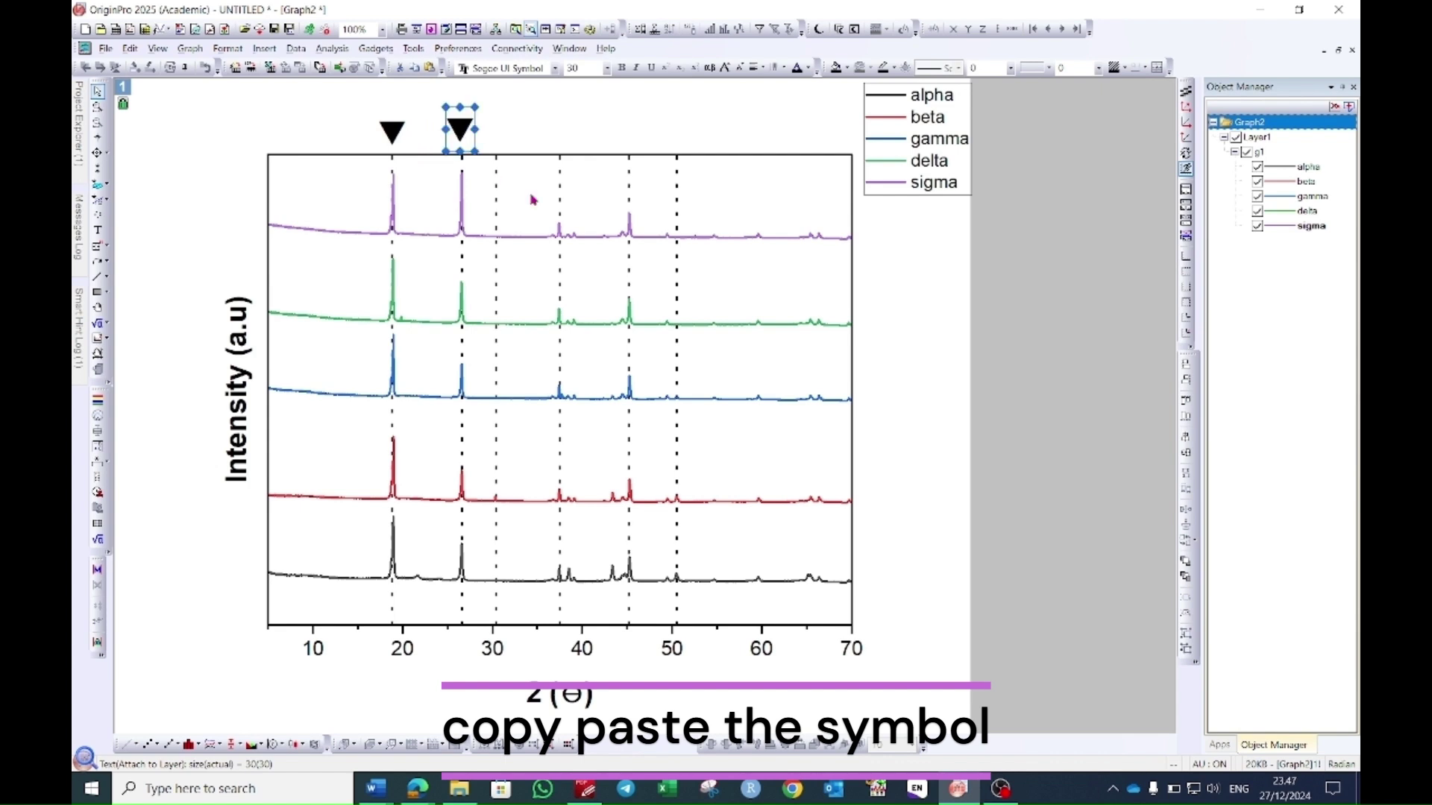
key("ctrl+v")
left_click(463, 146)
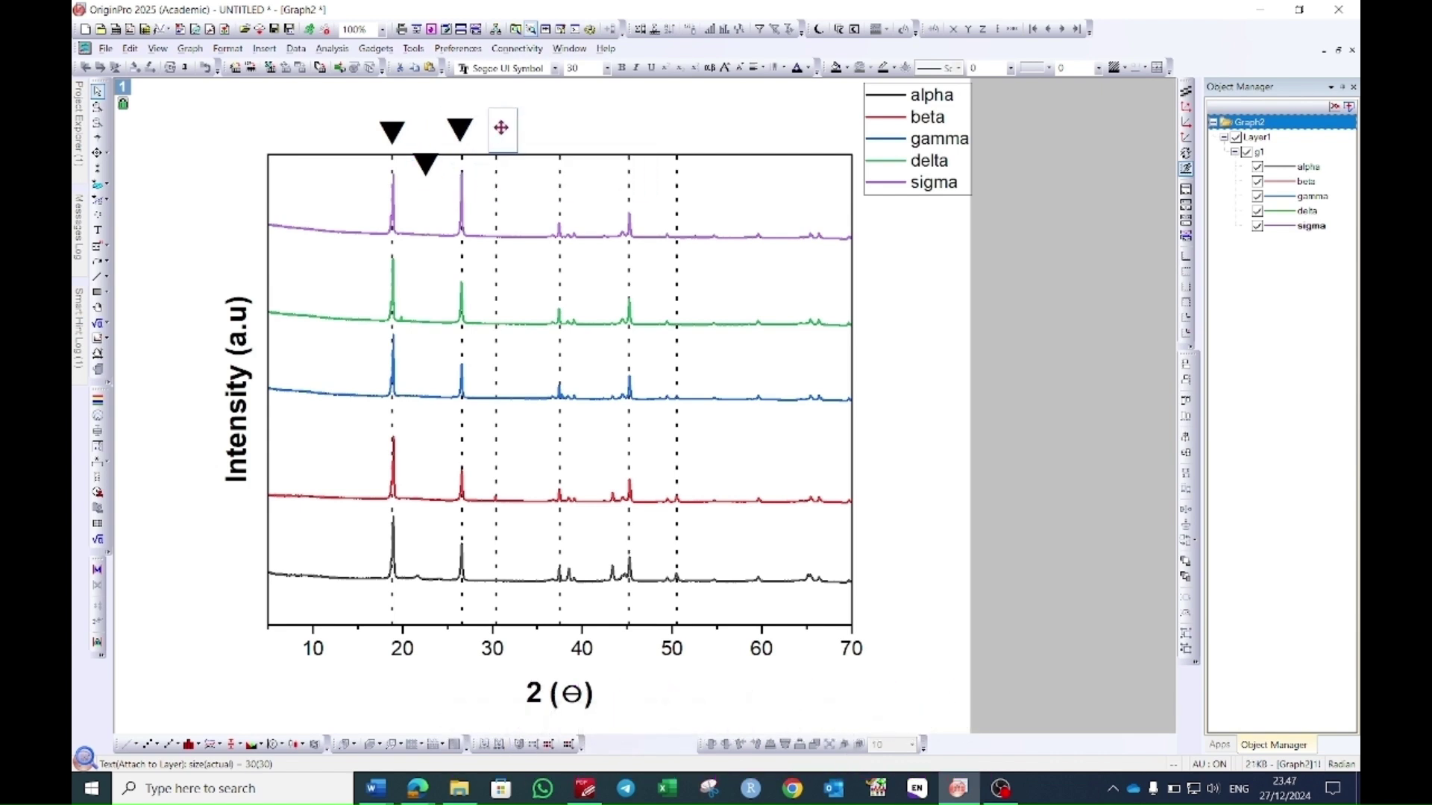
key("ctrl+v")
left_click_drag(441, 182, 626, 121)
key("ctrl+v")
key("ctrl+v")
left_click_drag(452, 211, 630, 132)
Replace the symbol above the second dotted line with the Black Right-Pointing Triangle.
double_click(452, 129)
left_click_drag(446, 130, 474, 130)
right_click(460, 129)
mouse_move(522, 240)
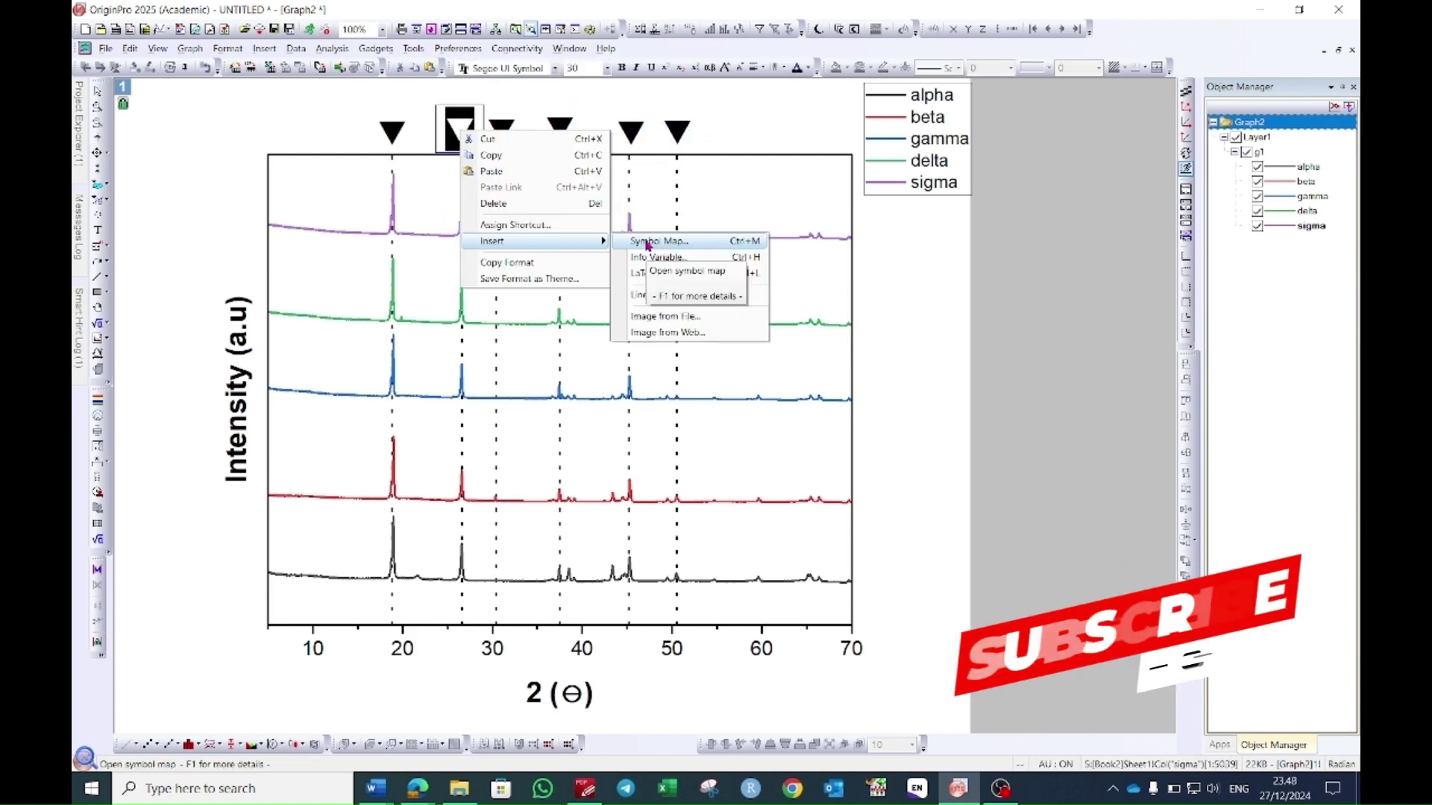
left_click(646, 241)
left_click(847, 522)
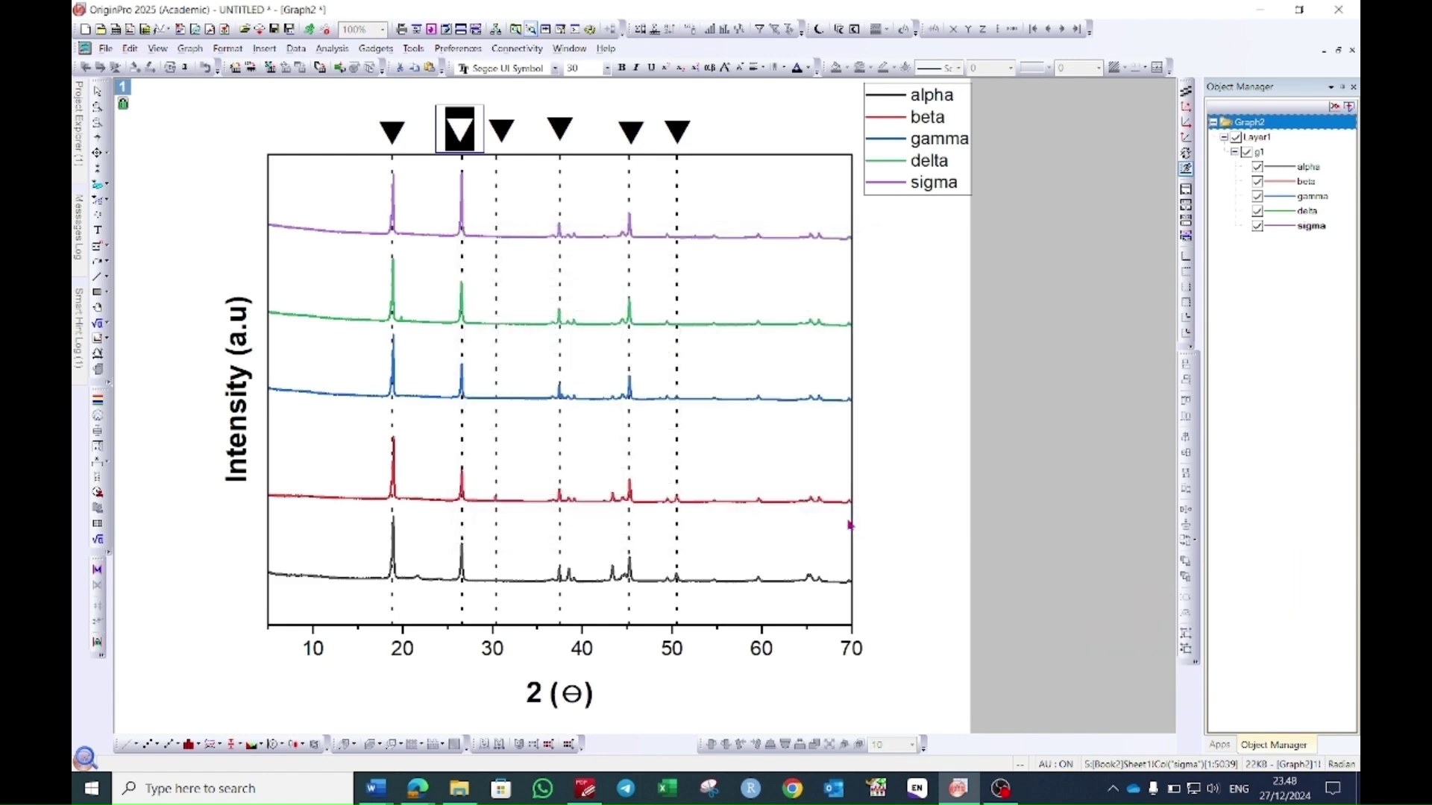
key("ctrl+m")
left_click_drag(942, 248, 940, 342)
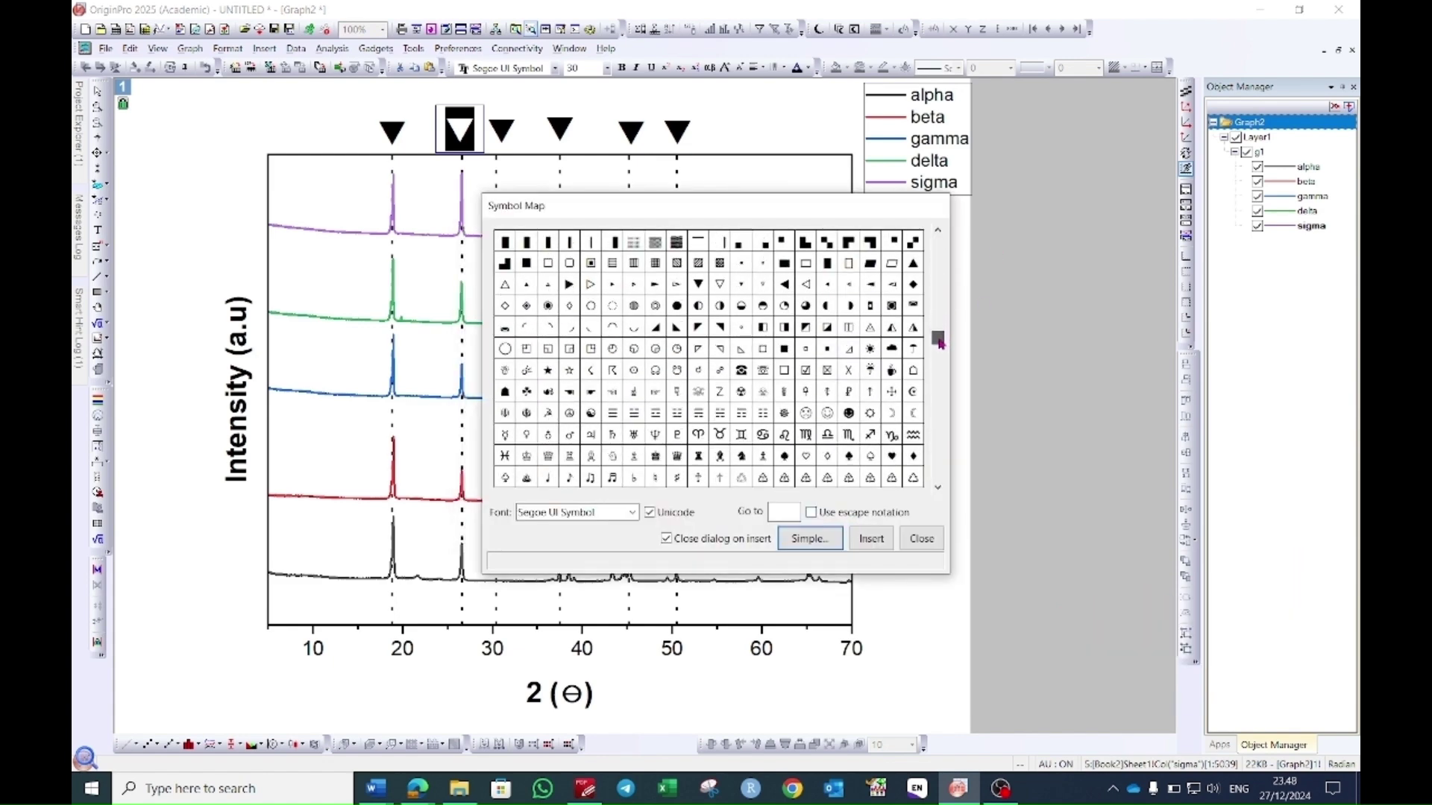
left_click(571, 285)
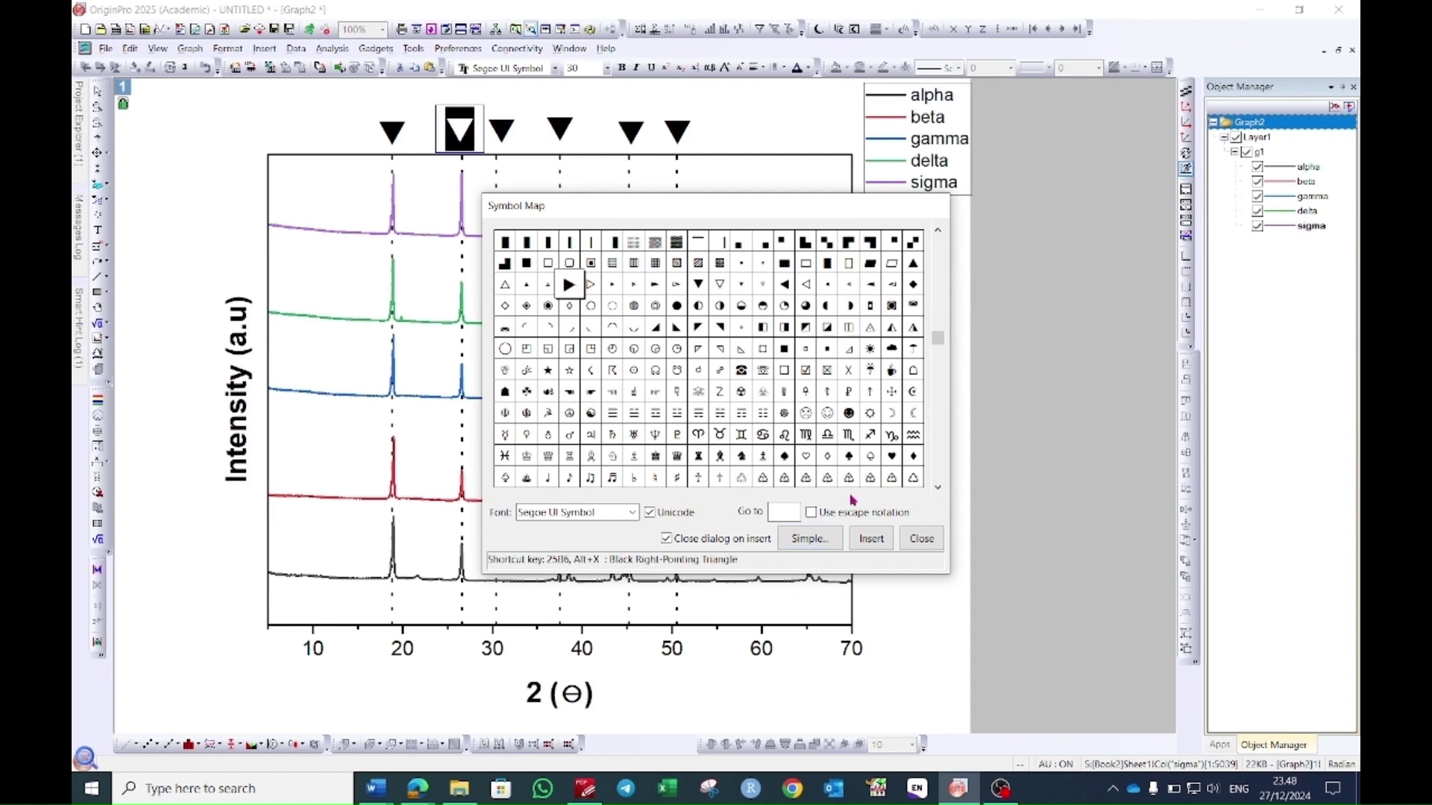
left_click(872, 539)
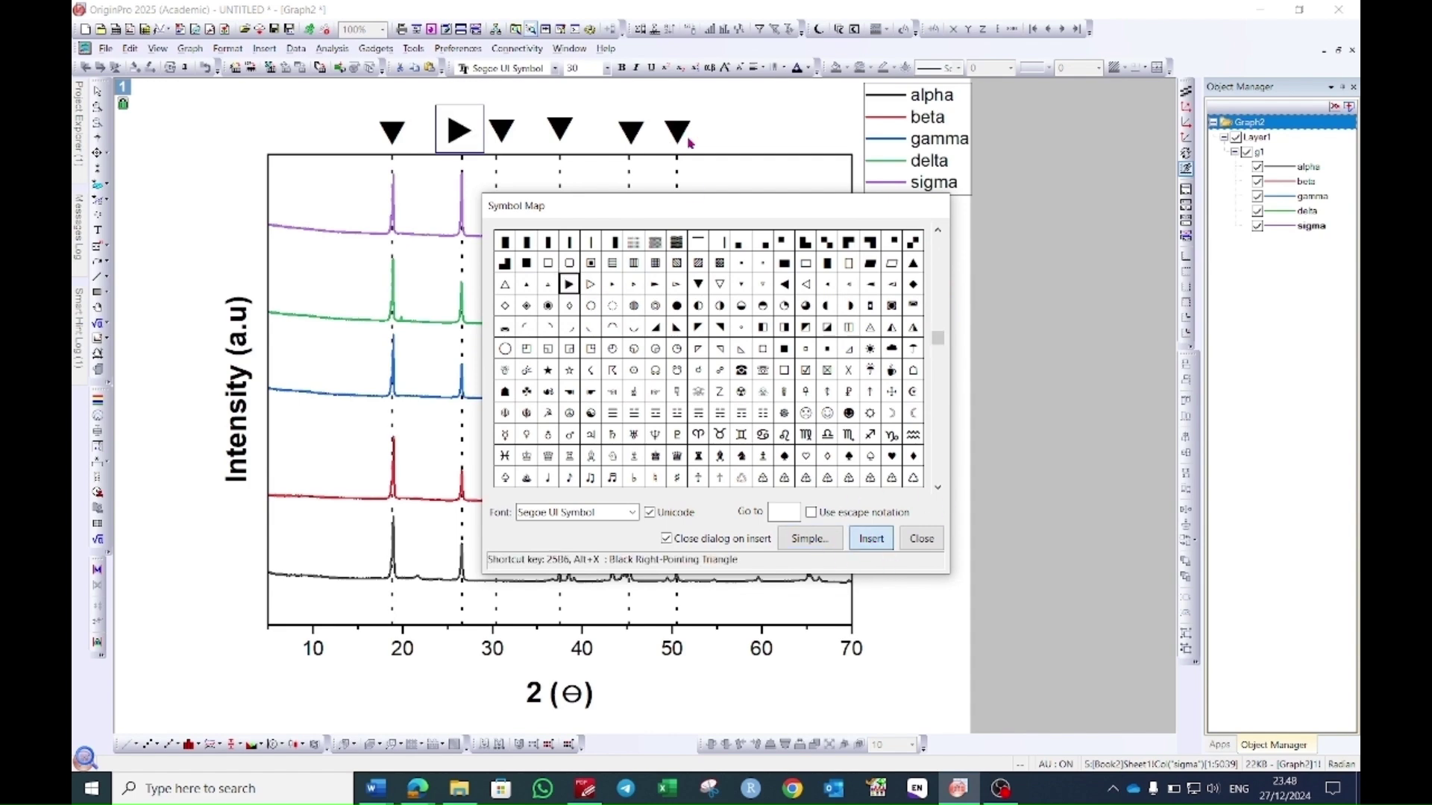
Replace the symbol above the third dotted line with a black up-pointing triangle and the fourth with a black diamond.
double_click(504, 141)
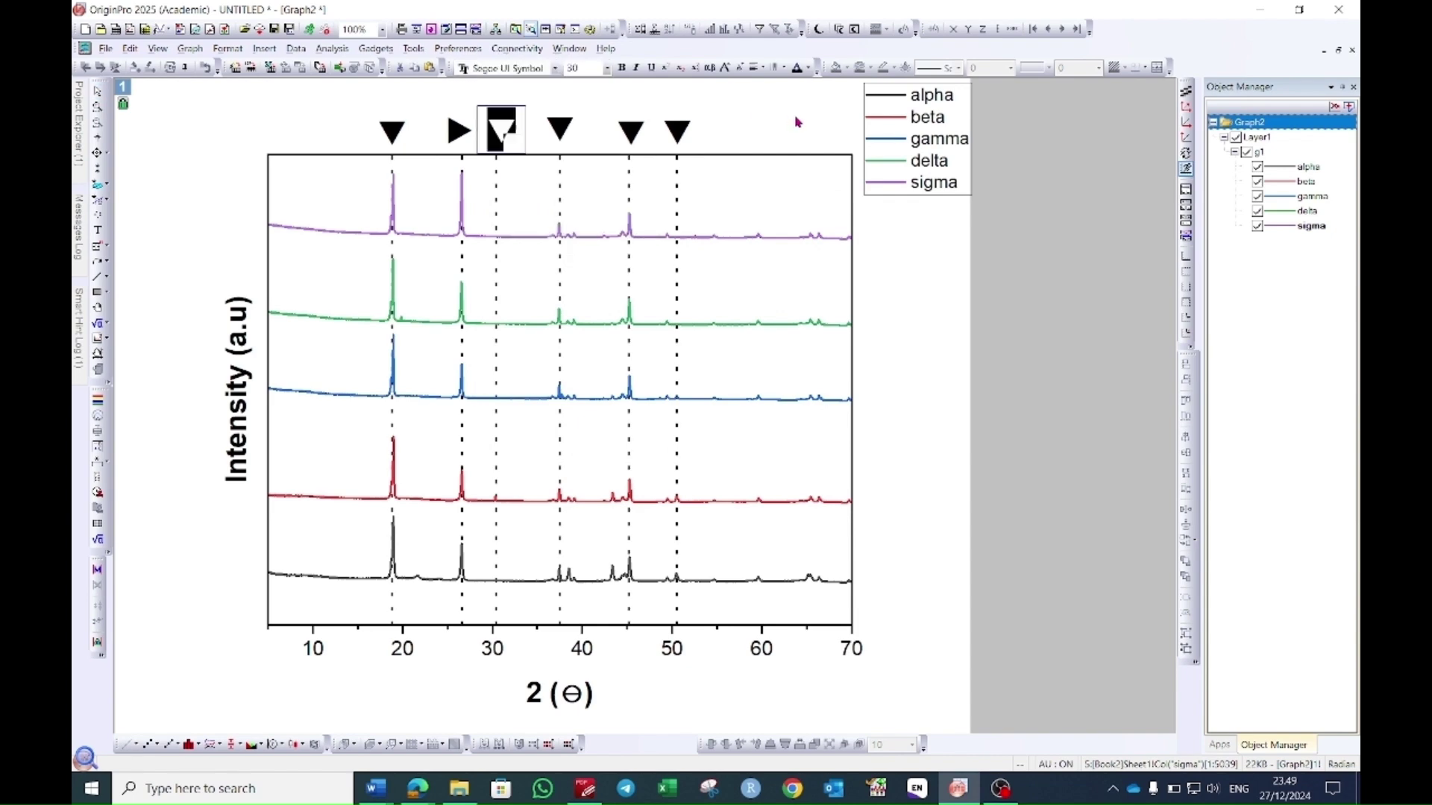
left_click(614, 145)
double_click(501, 137)
left_click_drag(498, 135, 516, 140)
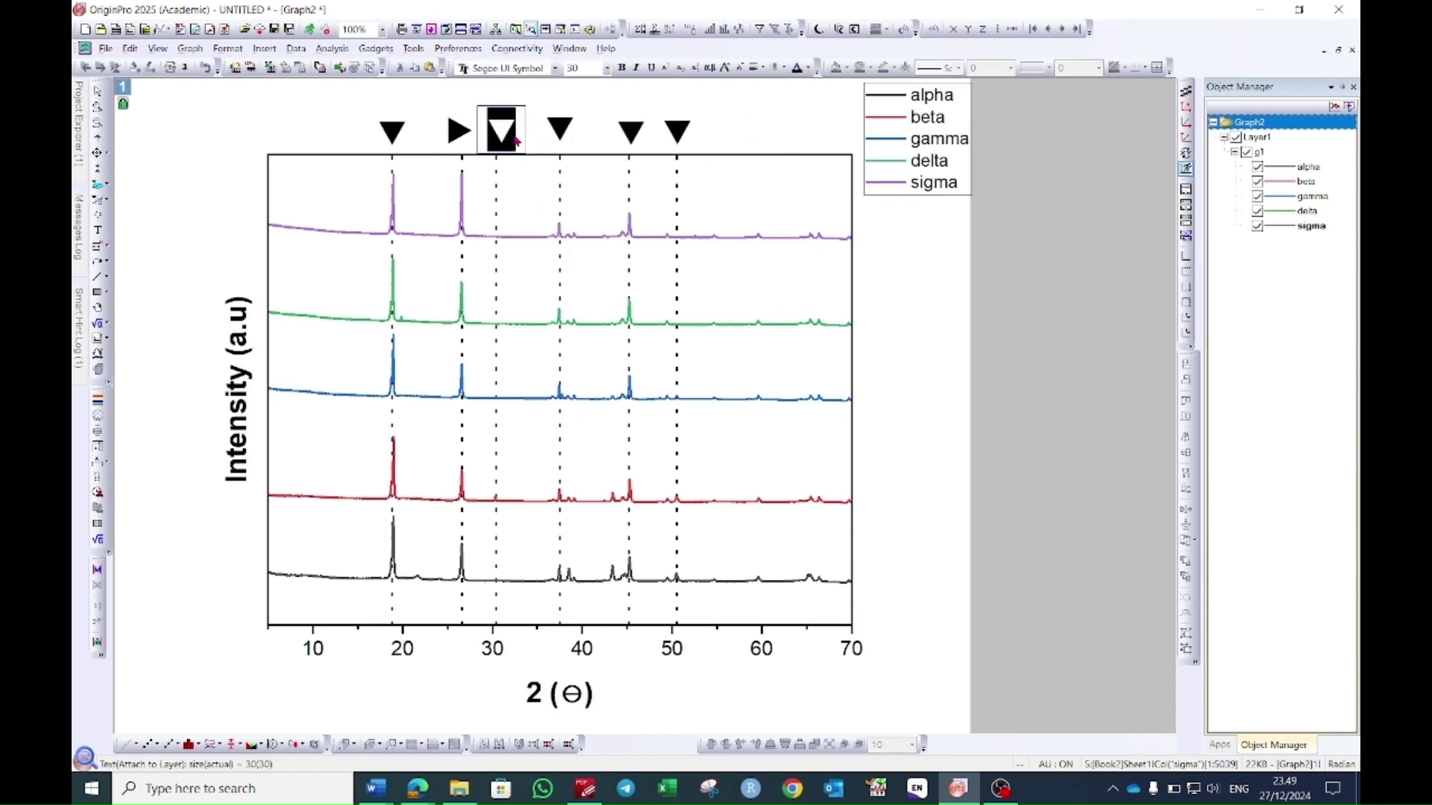
right_click(500, 136)
left_click(722, 247)
double_click(559, 130)
right_click(557, 131)
left_click(780, 243)
Replace the symbol above the fifth dotted line with a black spade and the sixth with a black star.
left_click(630, 131)
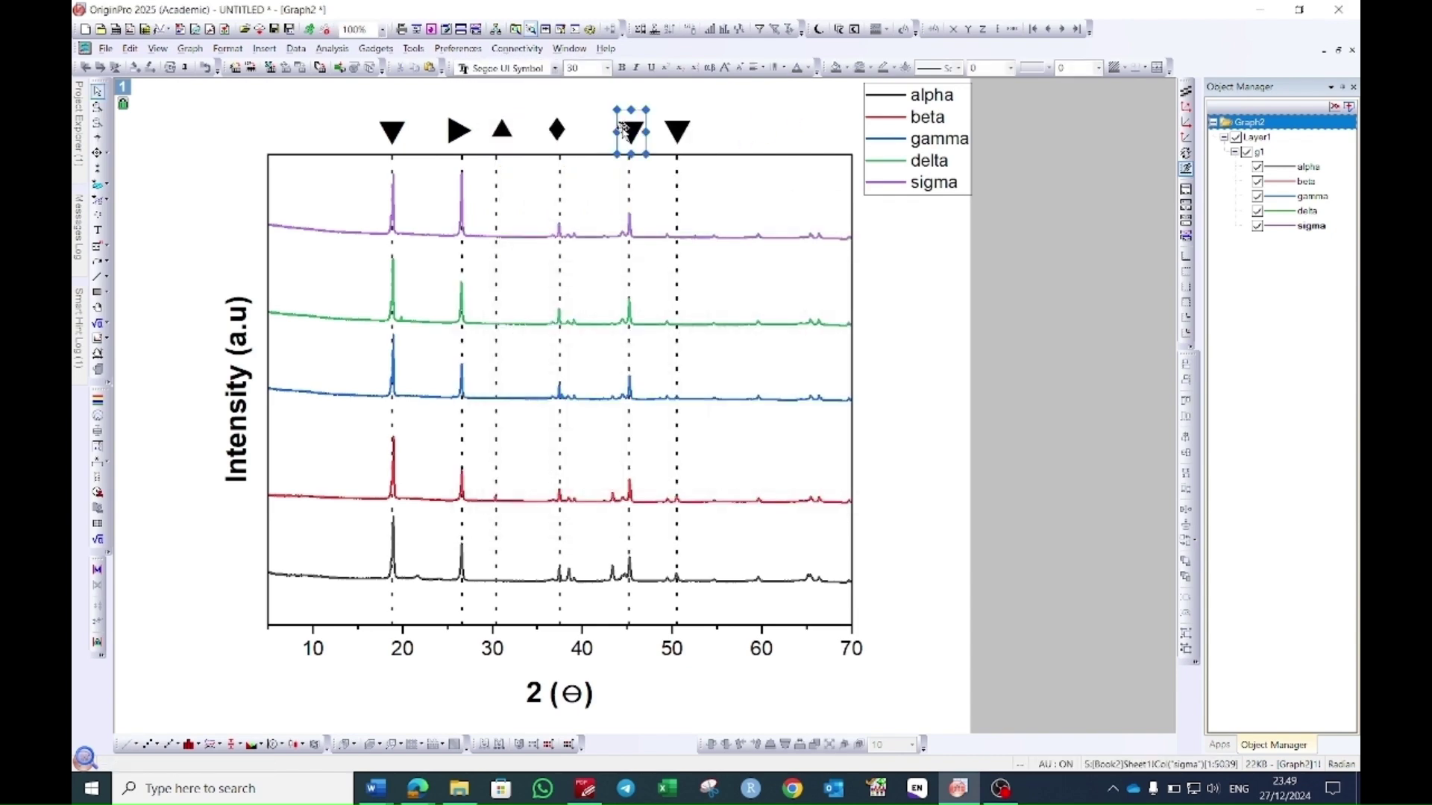
double_click(631, 132)
right_click(635, 127)
left_click(859, 244)
left_click(676, 133)
double_click(676, 132)
right_click(682, 132)
left_click(892, 244)
left_click(886, 526)
Color the right-pointing triangle blue and the up-pointing triangle red.
left_click(458, 130)
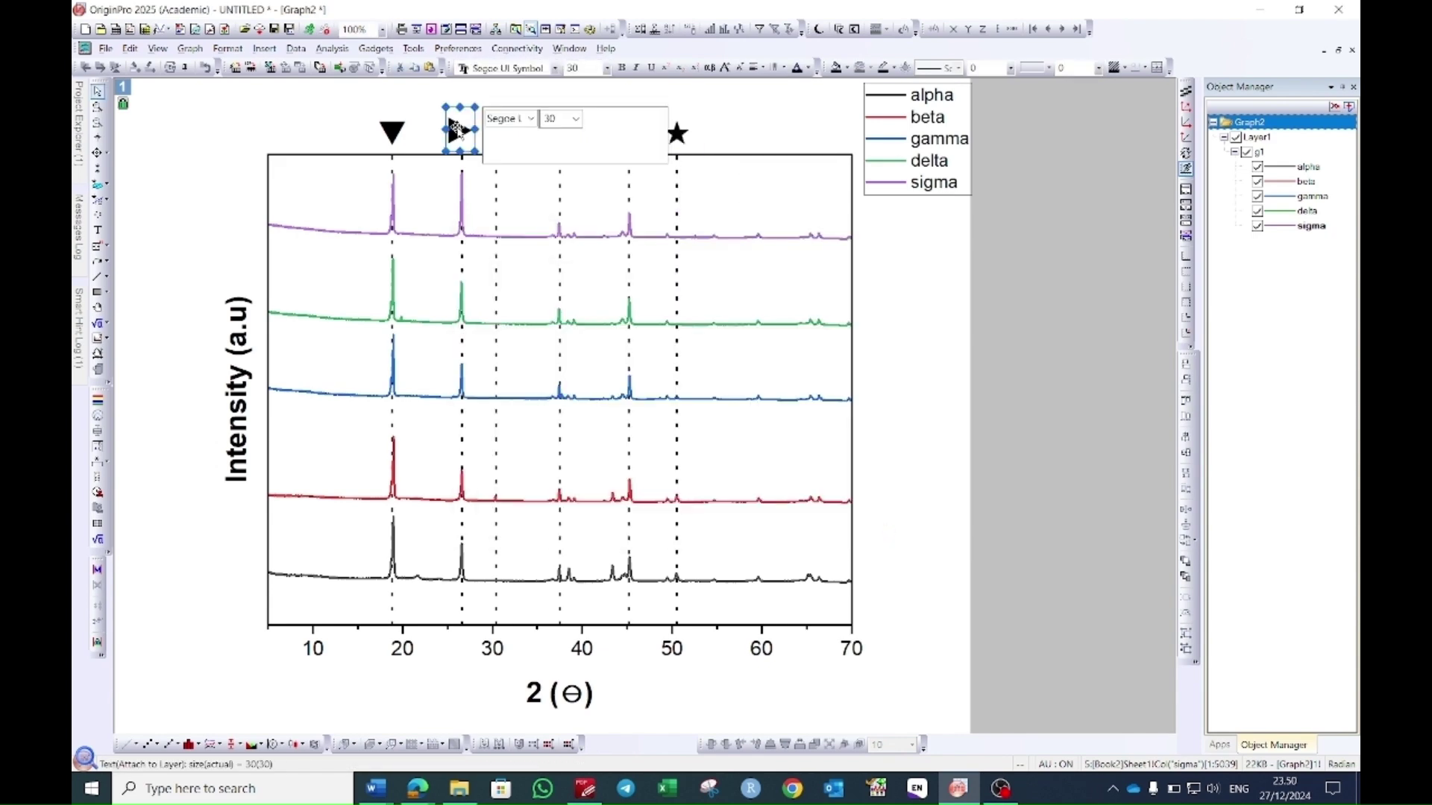
left_click(809, 72)
left_click(848, 114)
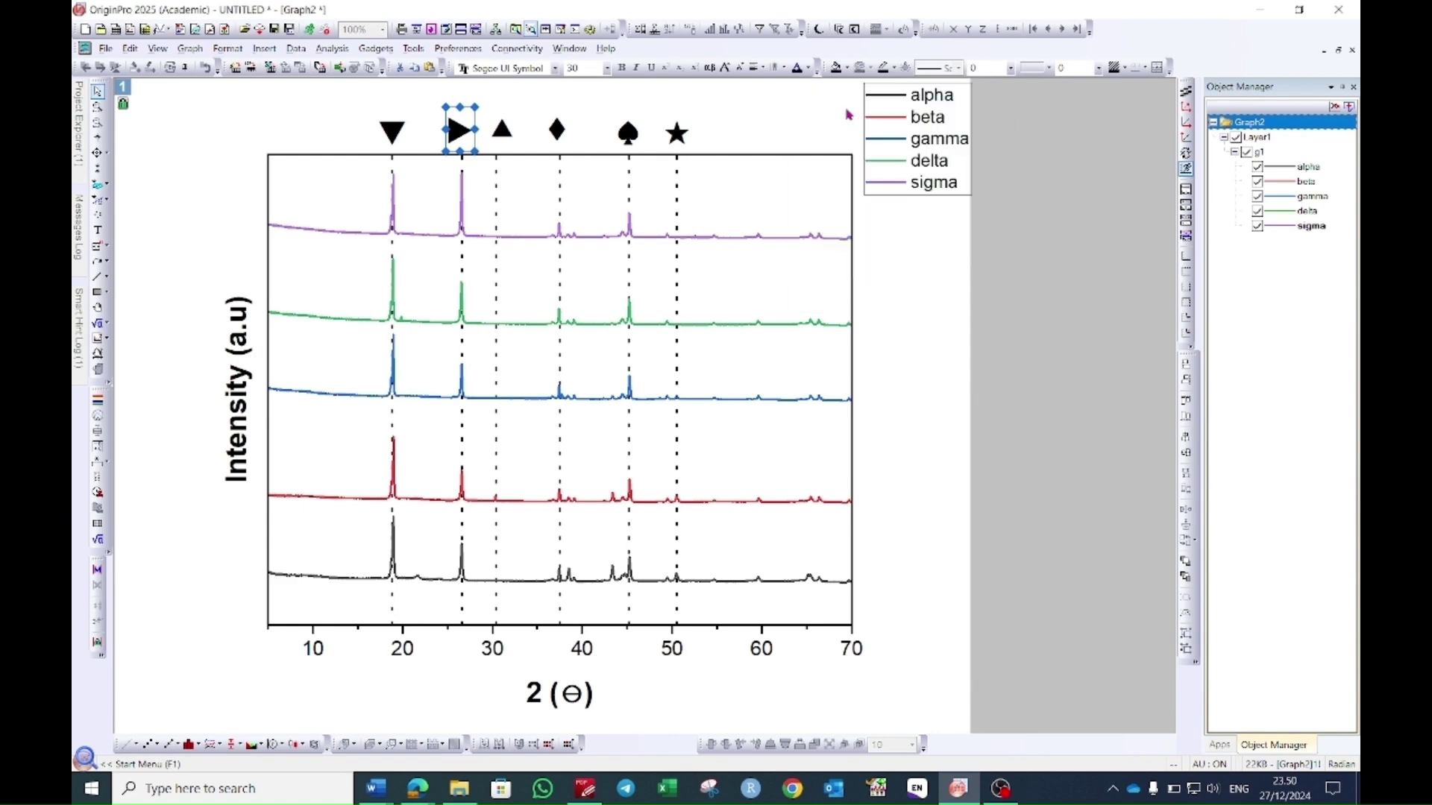
left_click(501, 130)
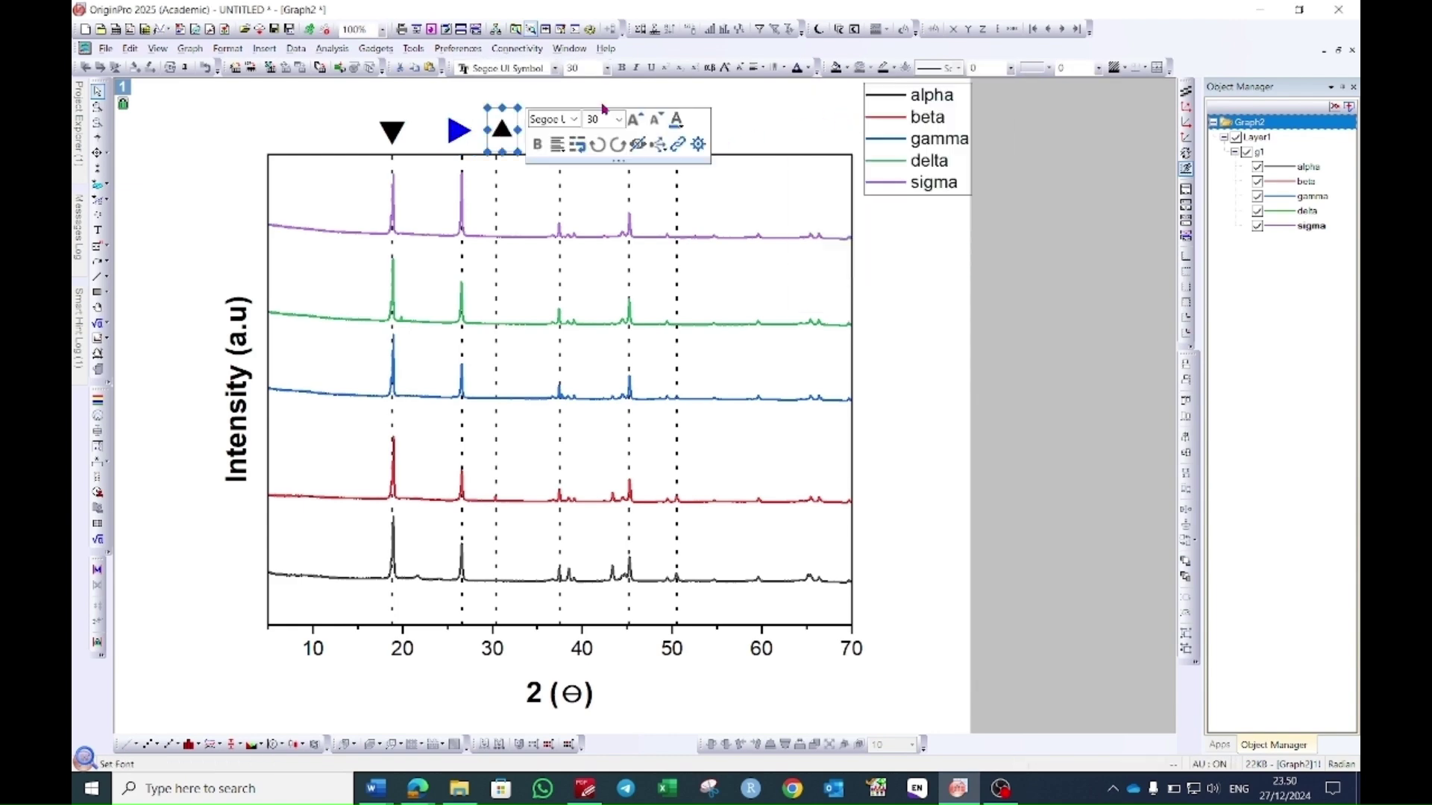
left_click(811, 69)
left_click(814, 107)
Color the diamond symbol dark red, the spade violet and the star light pink.
left_click(556, 130)
left_click(811, 69)
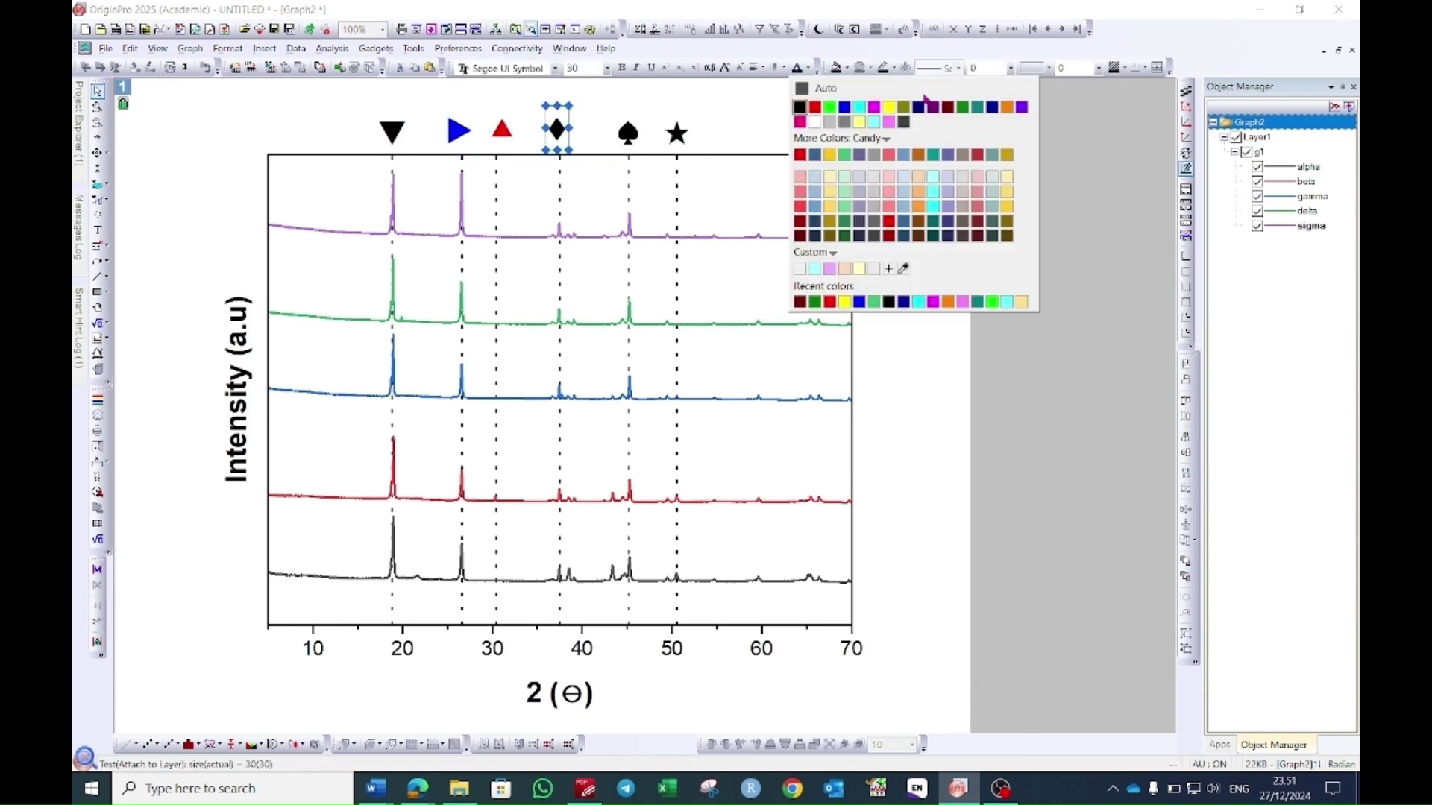
left_click(947, 107)
left_click(628, 132)
left_click(809, 68)
left_click(1021, 107)
left_click(677, 133)
left_click(810, 69)
left_click(888, 122)
left_click(628, 132)
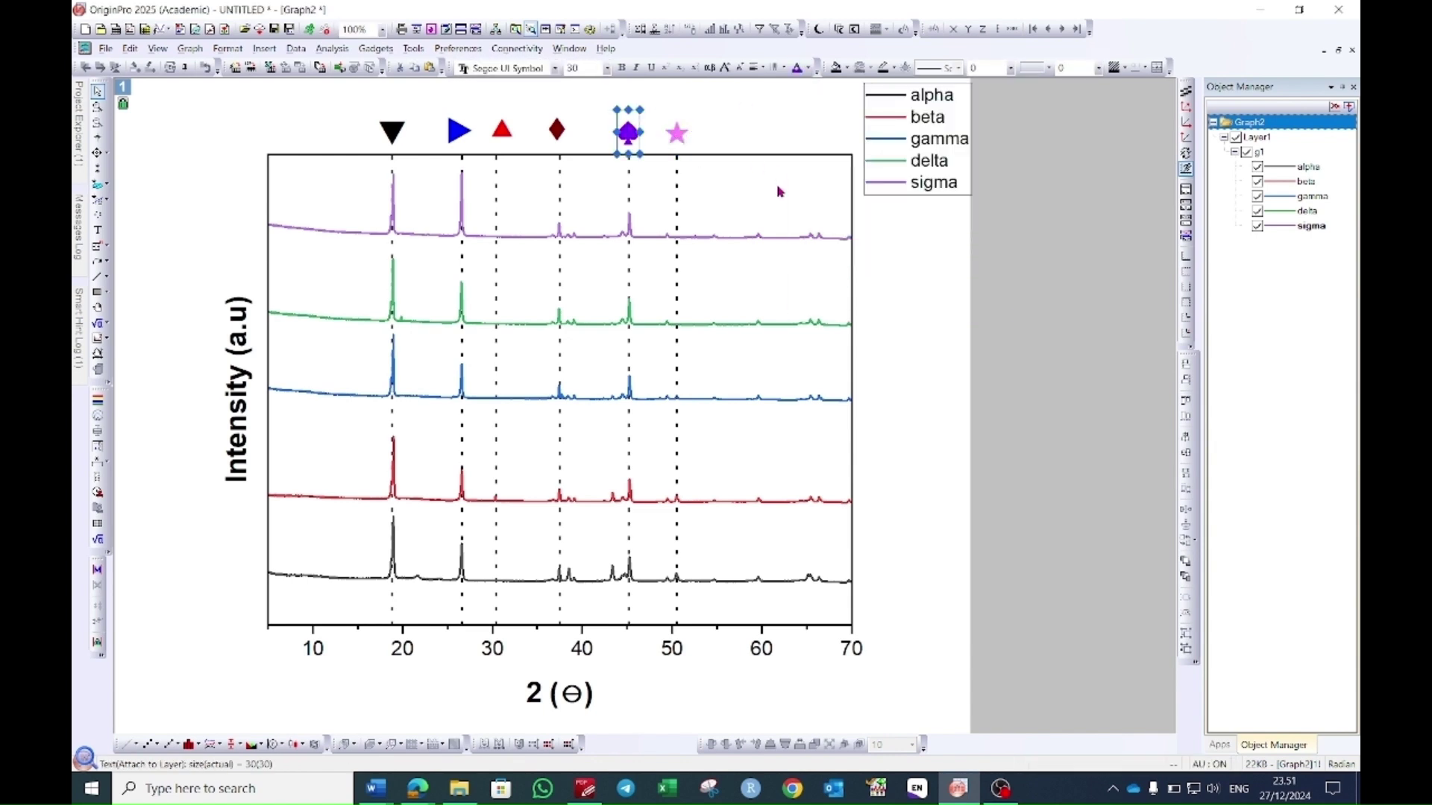
left_click(799, 202)
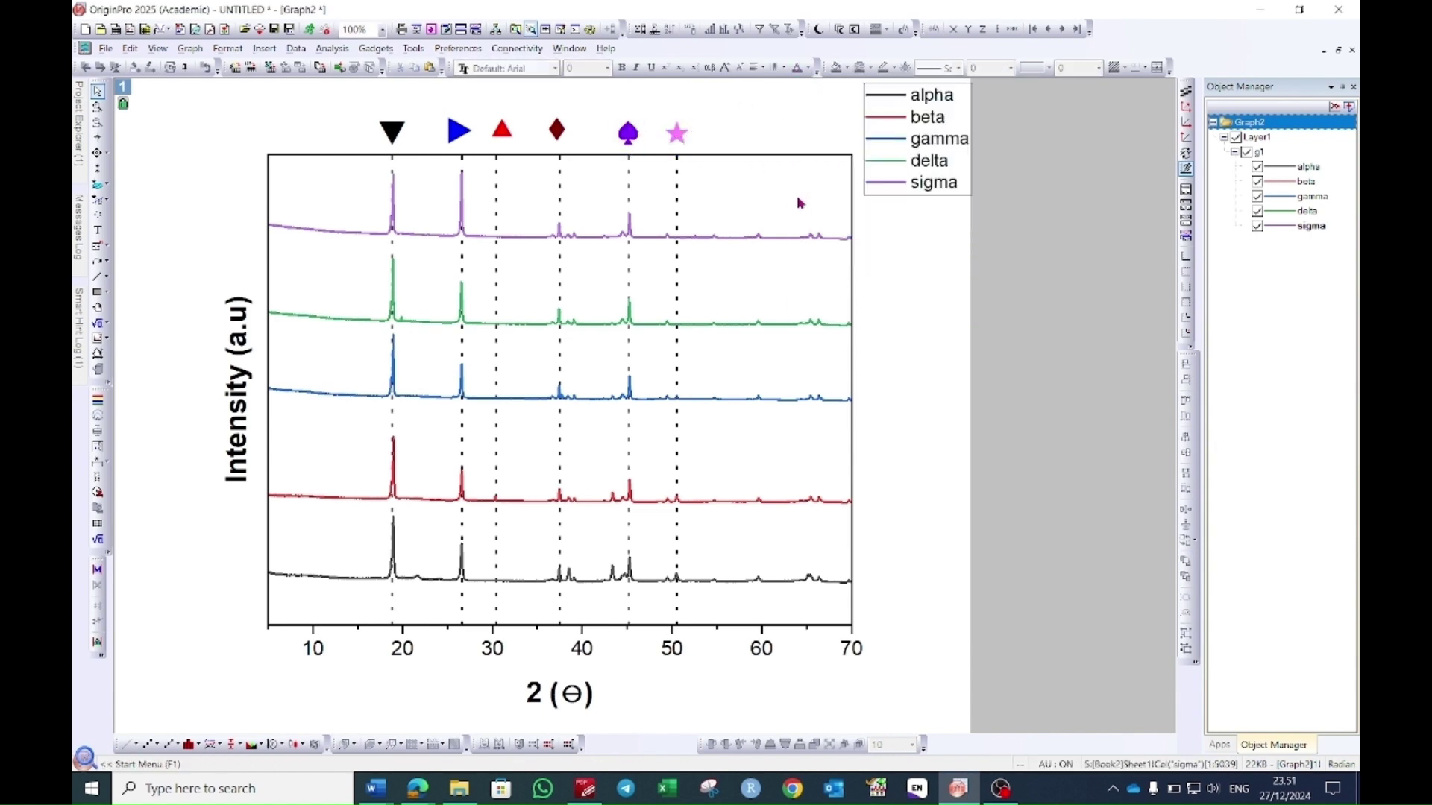
Align the dark red diamond and the red up-pointing triangle with the dotted lines beneath them.
left_click(557, 130)
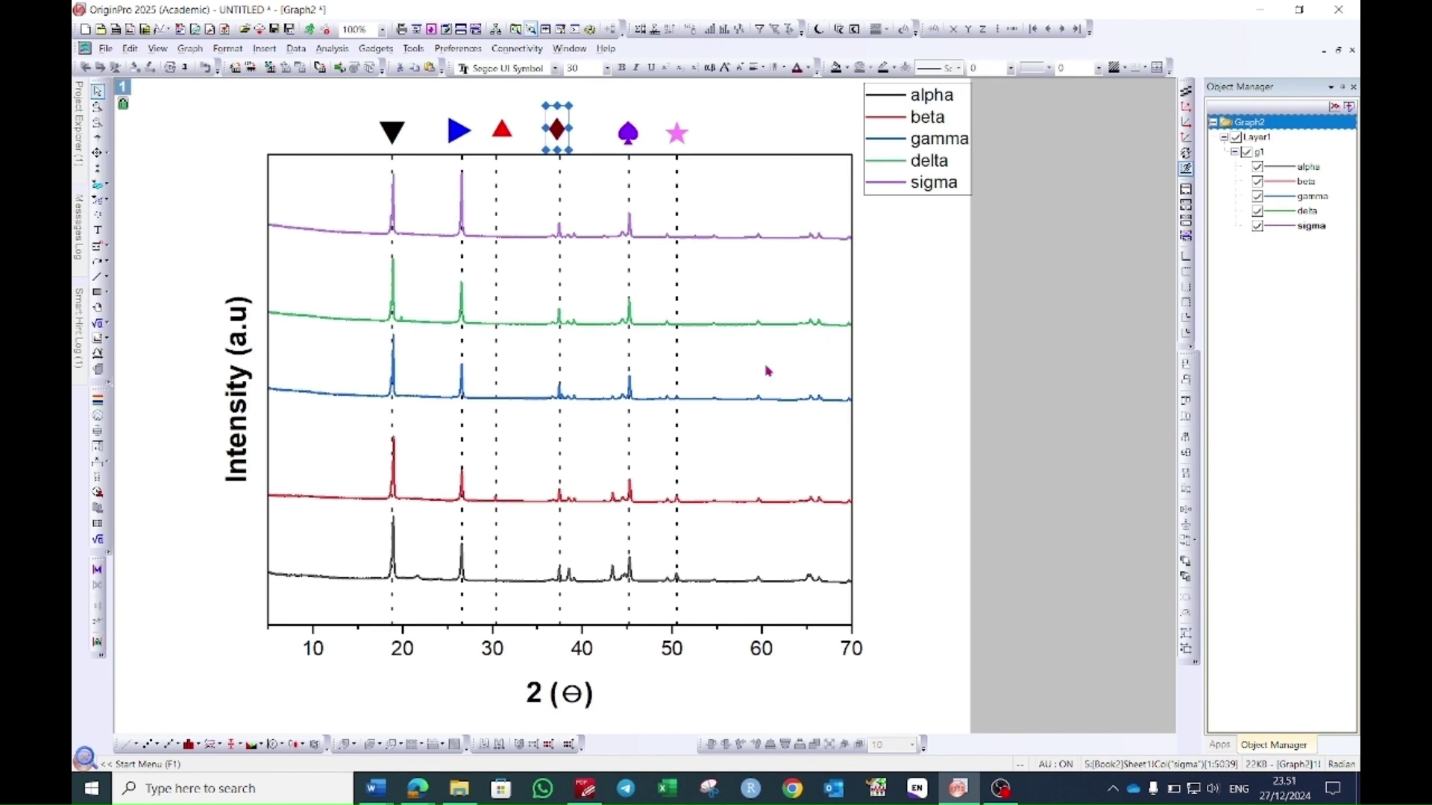
left_click(501, 130)
left_click_drag(494, 129, 493, 129)
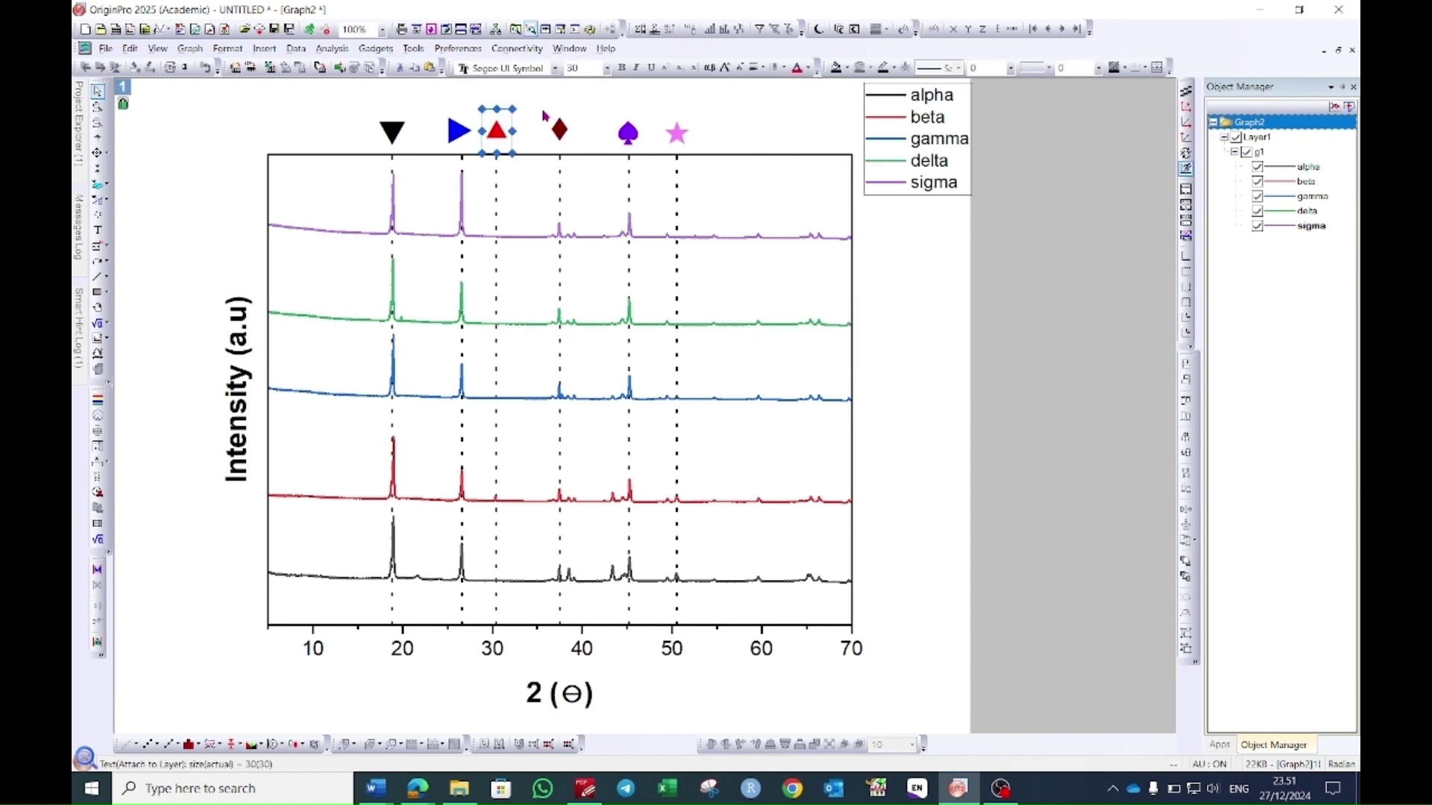
left_click(544, 113)
Duplicate all six peak symbols together and move the copies as a row to the right part of the plot, above the beta curve.
left_click(396, 130)
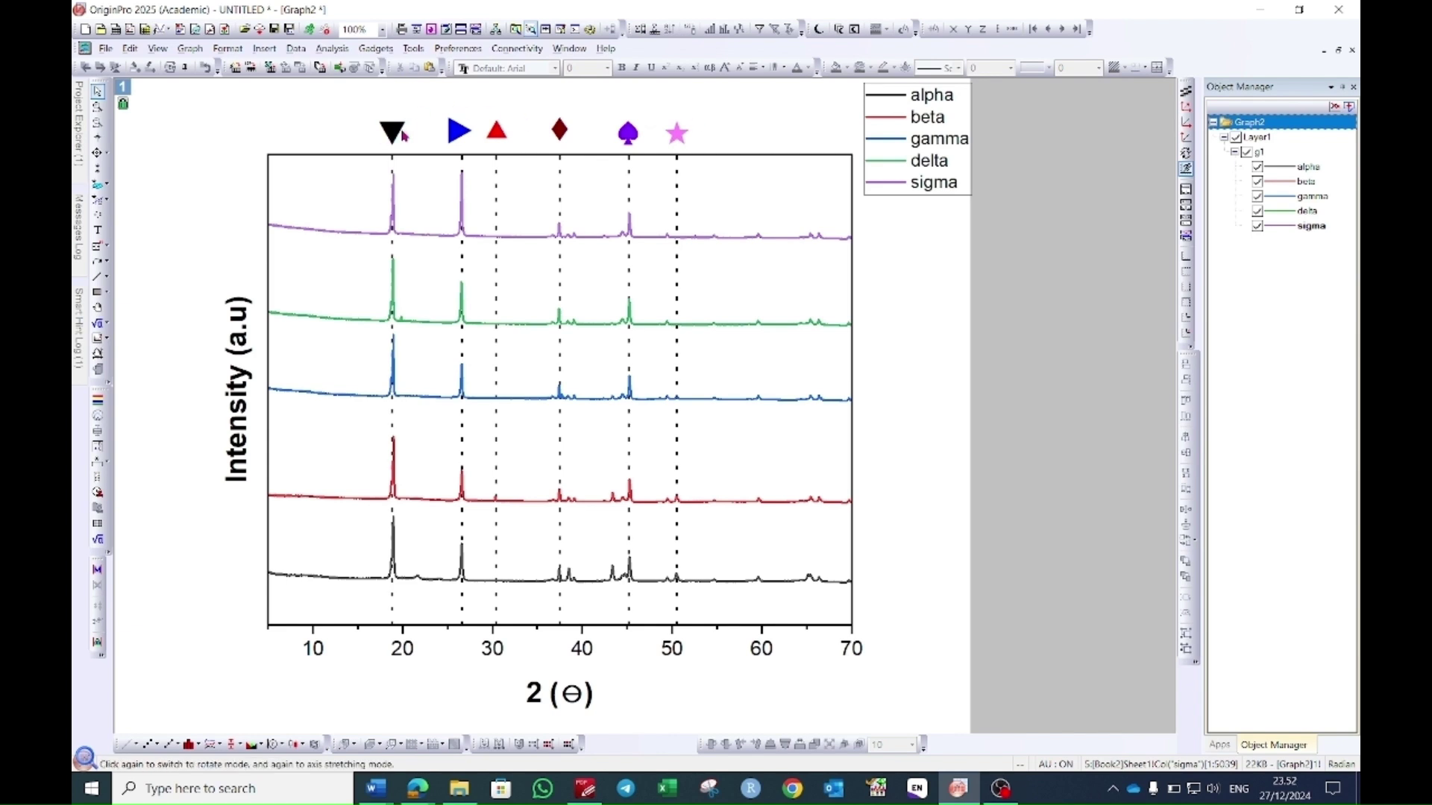
left_click(393, 132)
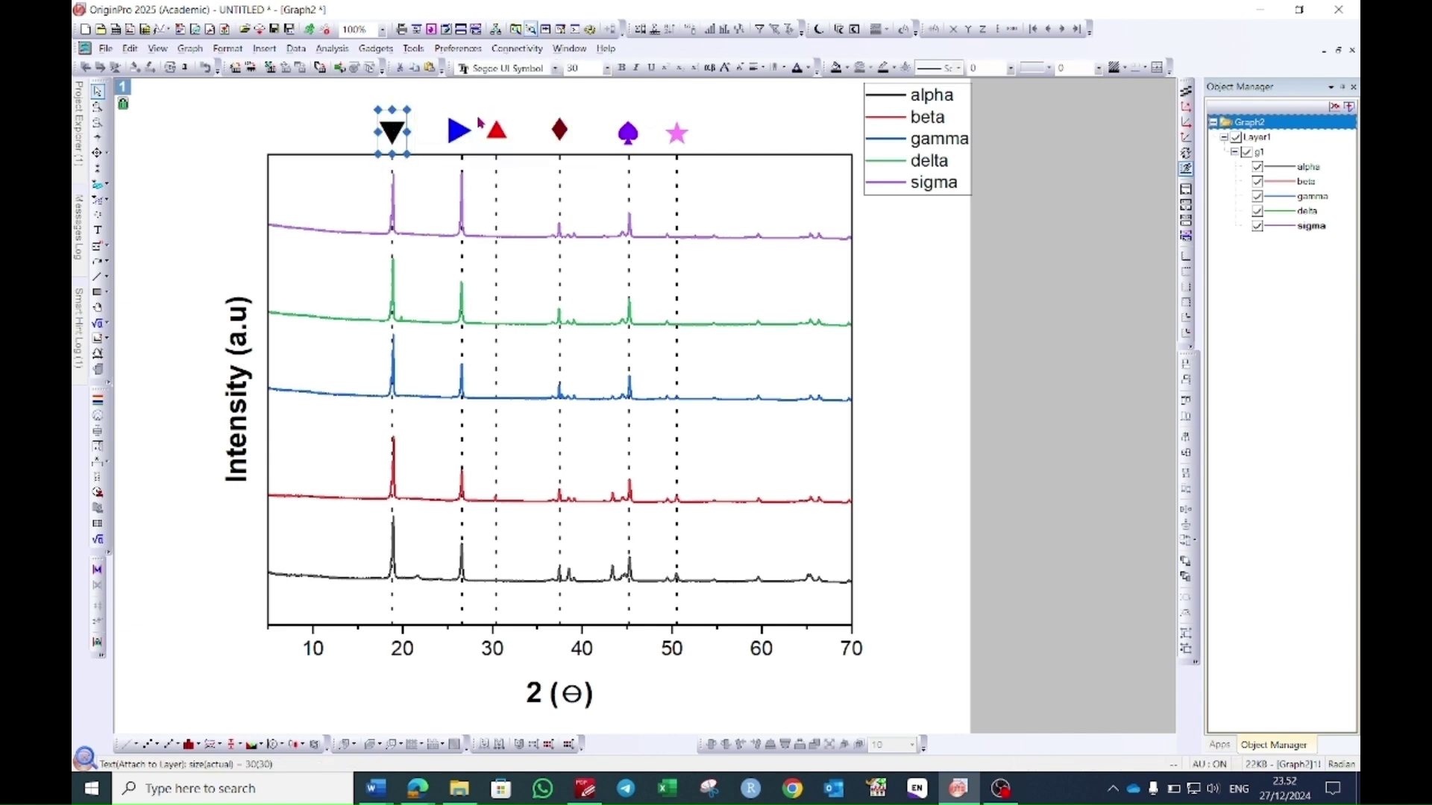
left_click(459, 131, "shift")
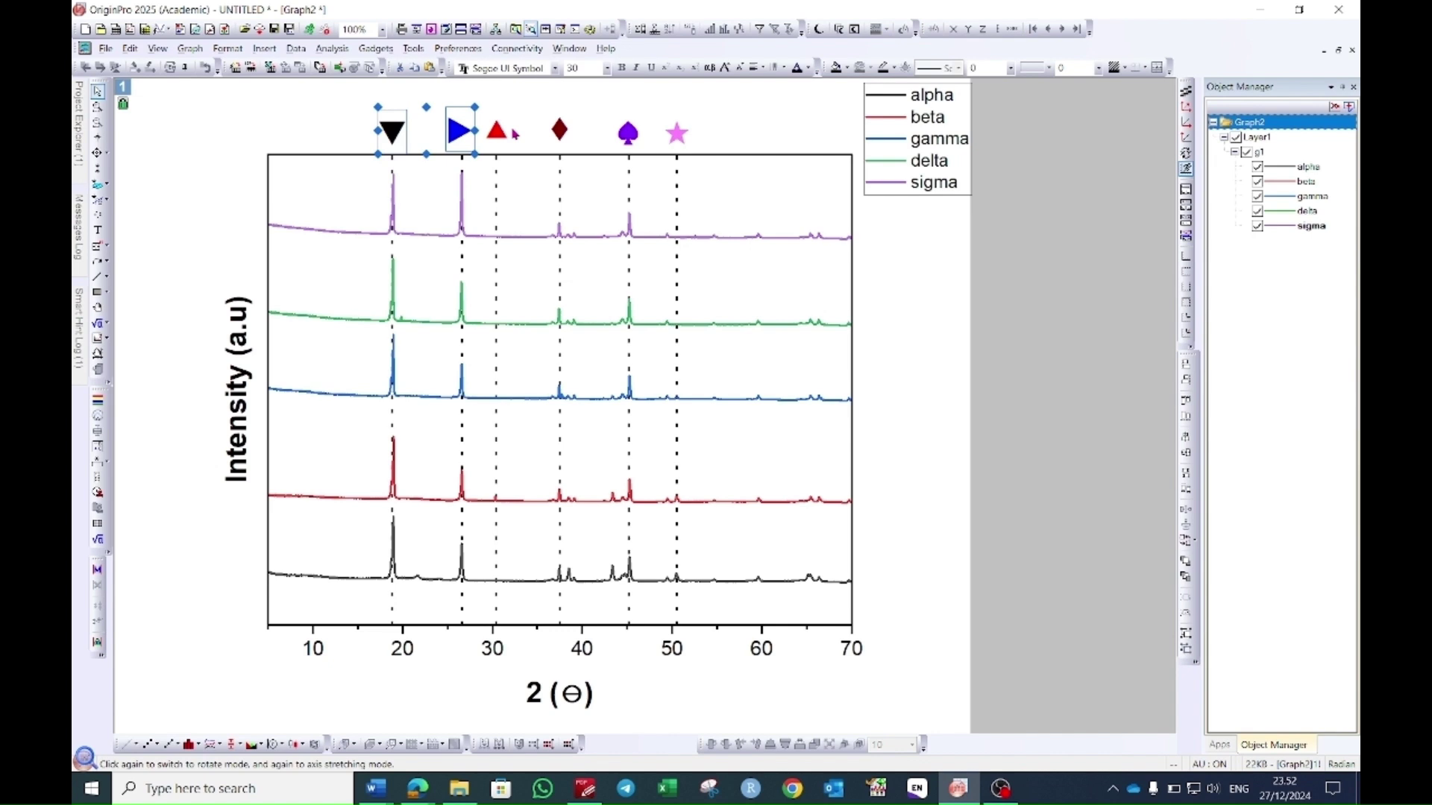
left_click(498, 134, "shift")
left_click(559, 130, "shift")
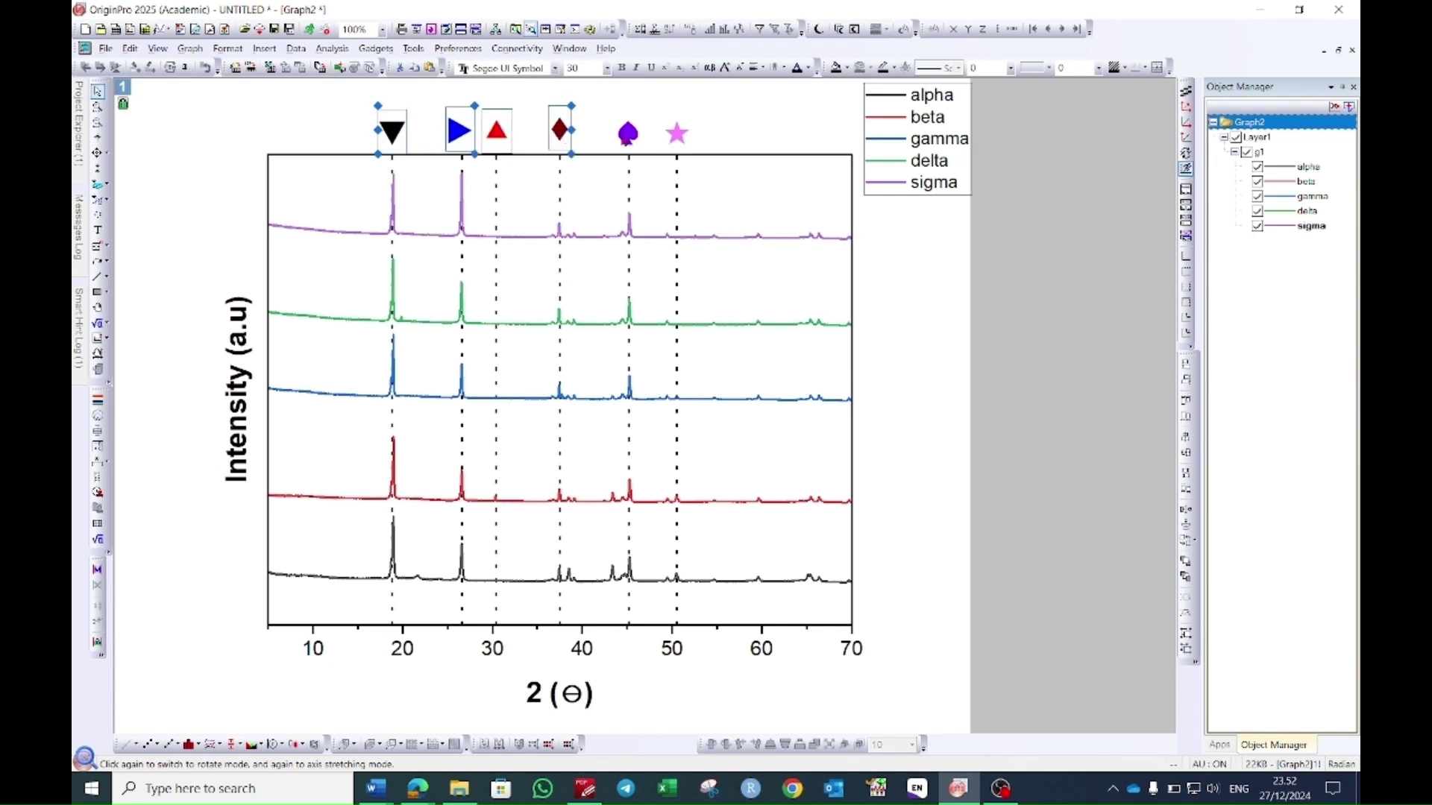
left_click(629, 133, "shift")
left_click(677, 134, "shift")
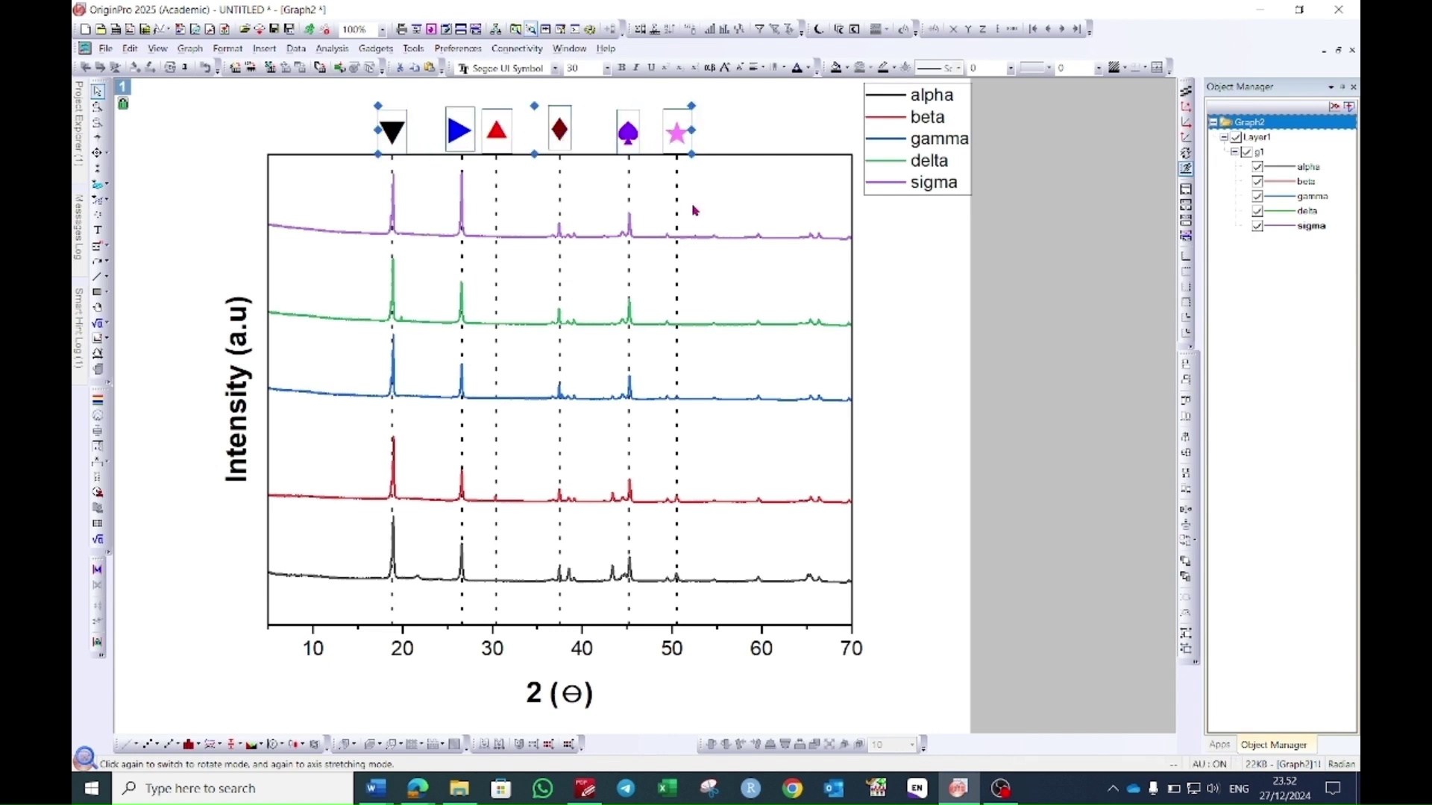
key("ctrl+c")
key("ctrl+v")
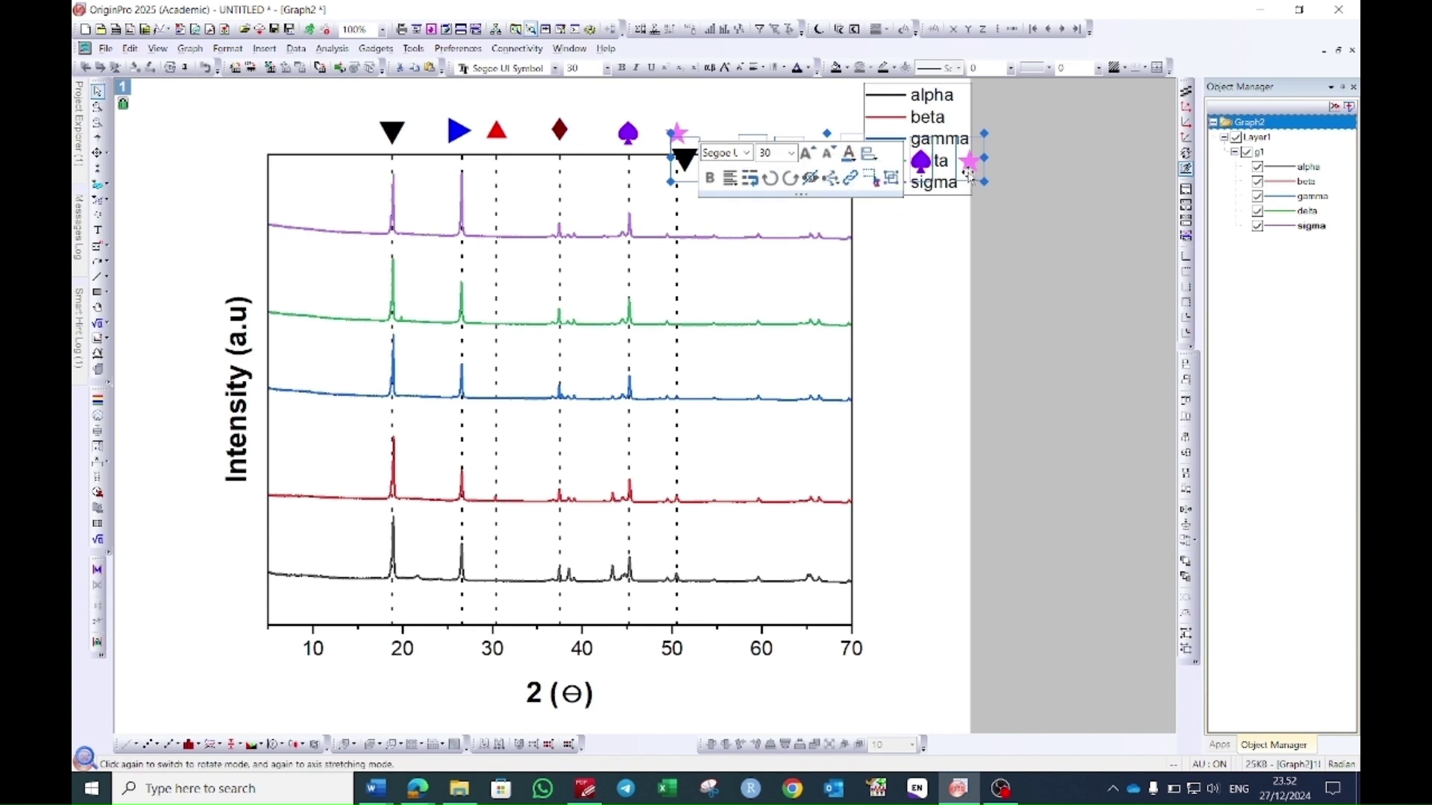
left_click_drag(967, 173, 873, 370)
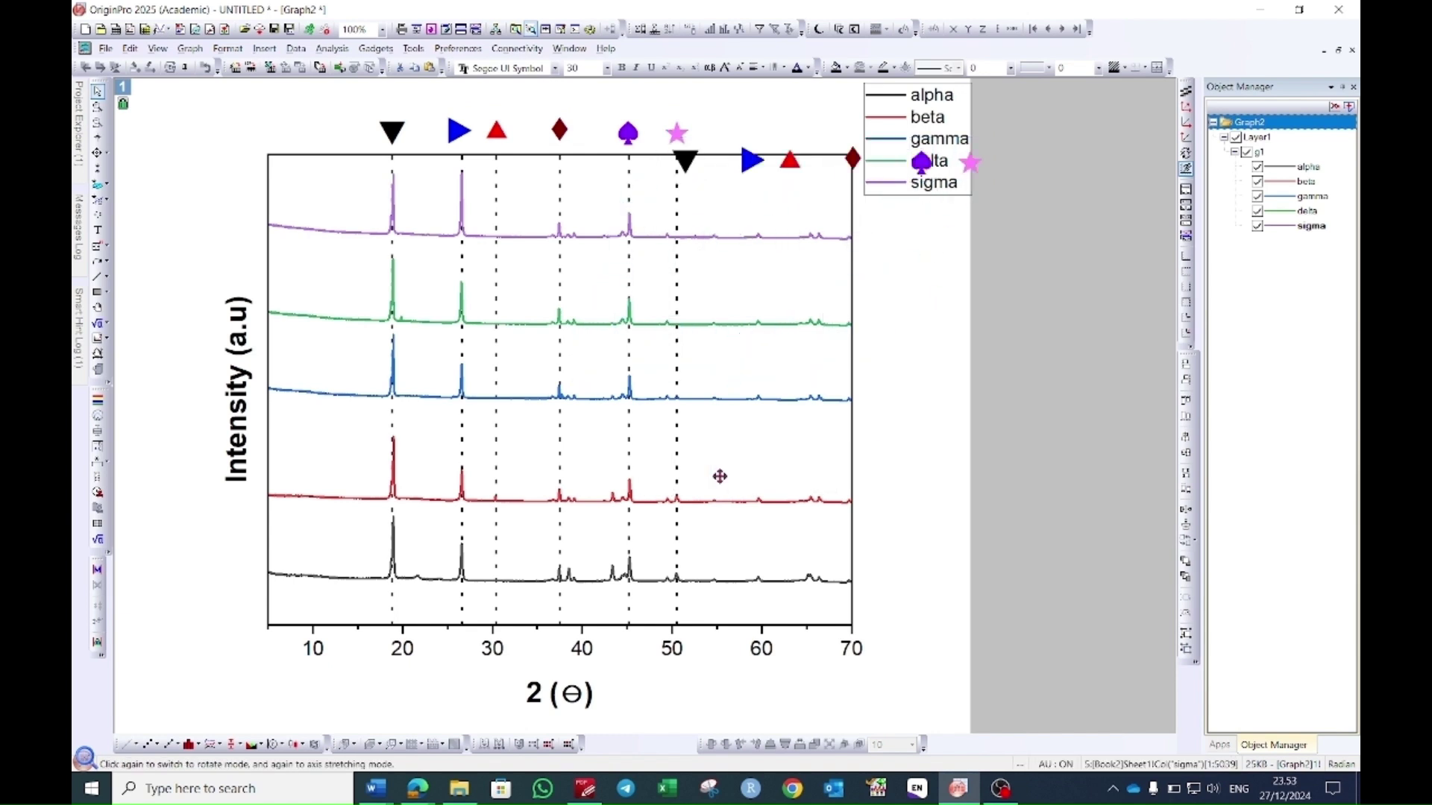
left_click_drag(719, 476, 720, 478)
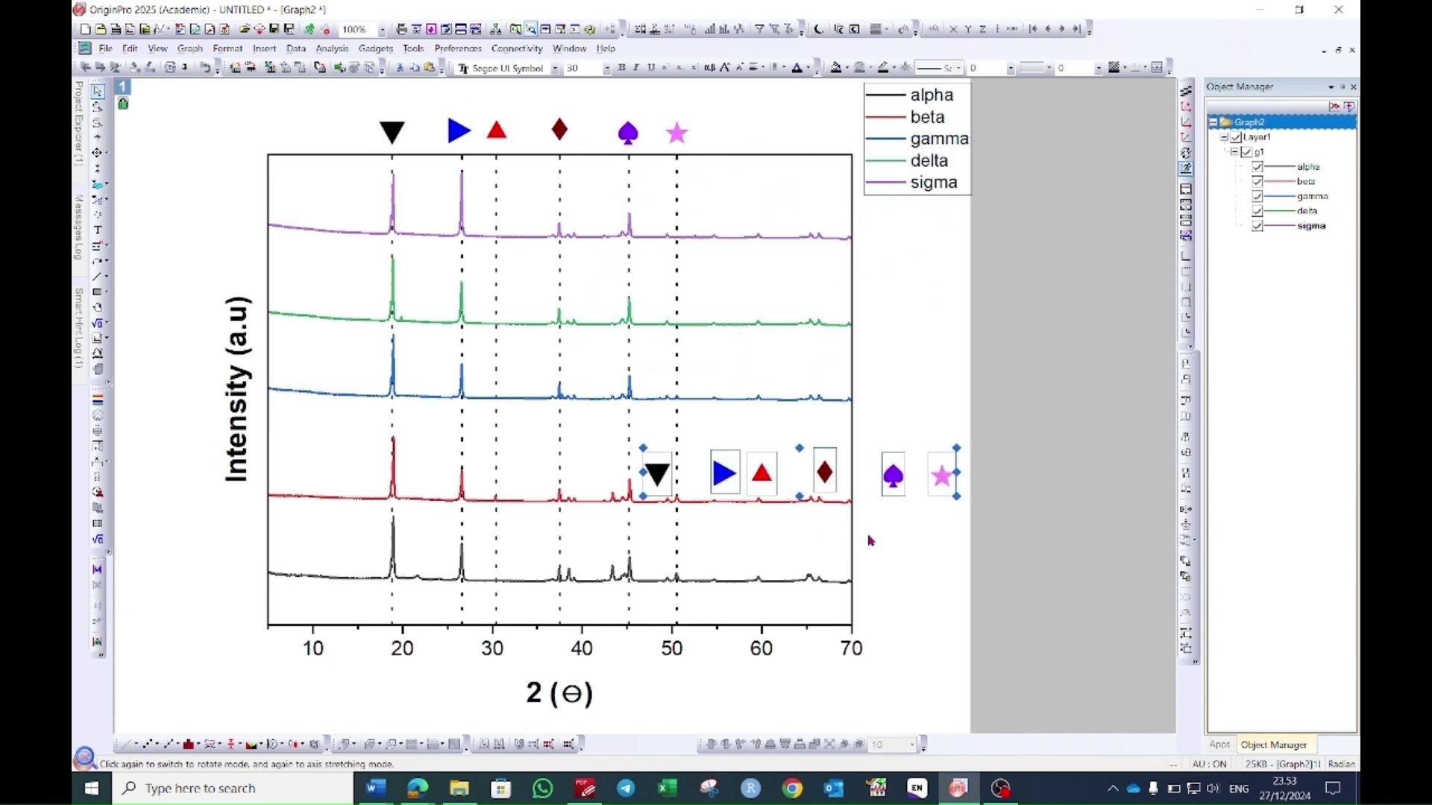
left_click(917, 546)
Arrange the six copied symbols in a vertical column beside the plot's right edge, below the legend, in their original order.
left_click(656, 474)
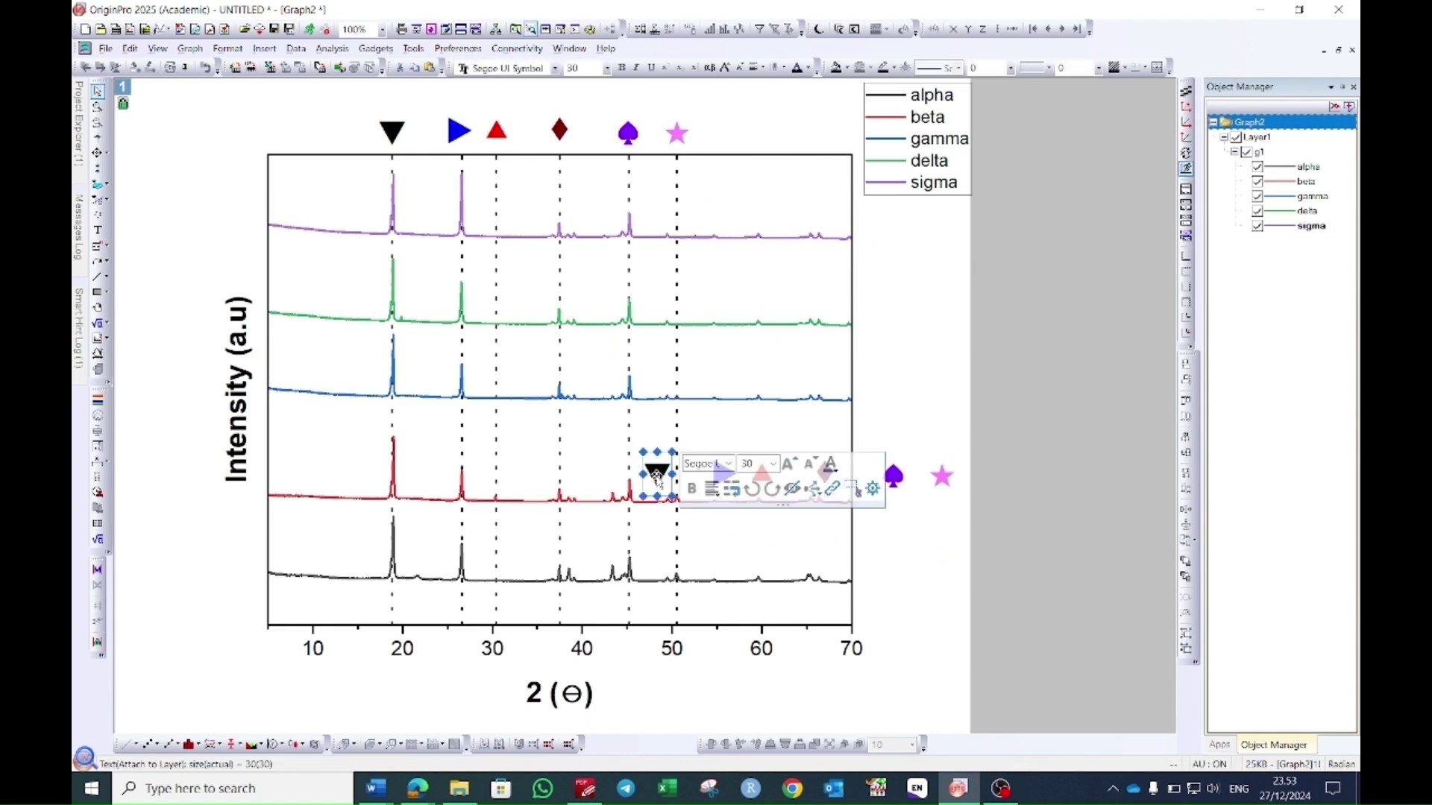
left_click_drag(657, 474, 874, 261)
left_click_drag(668, 492, 883, 290)
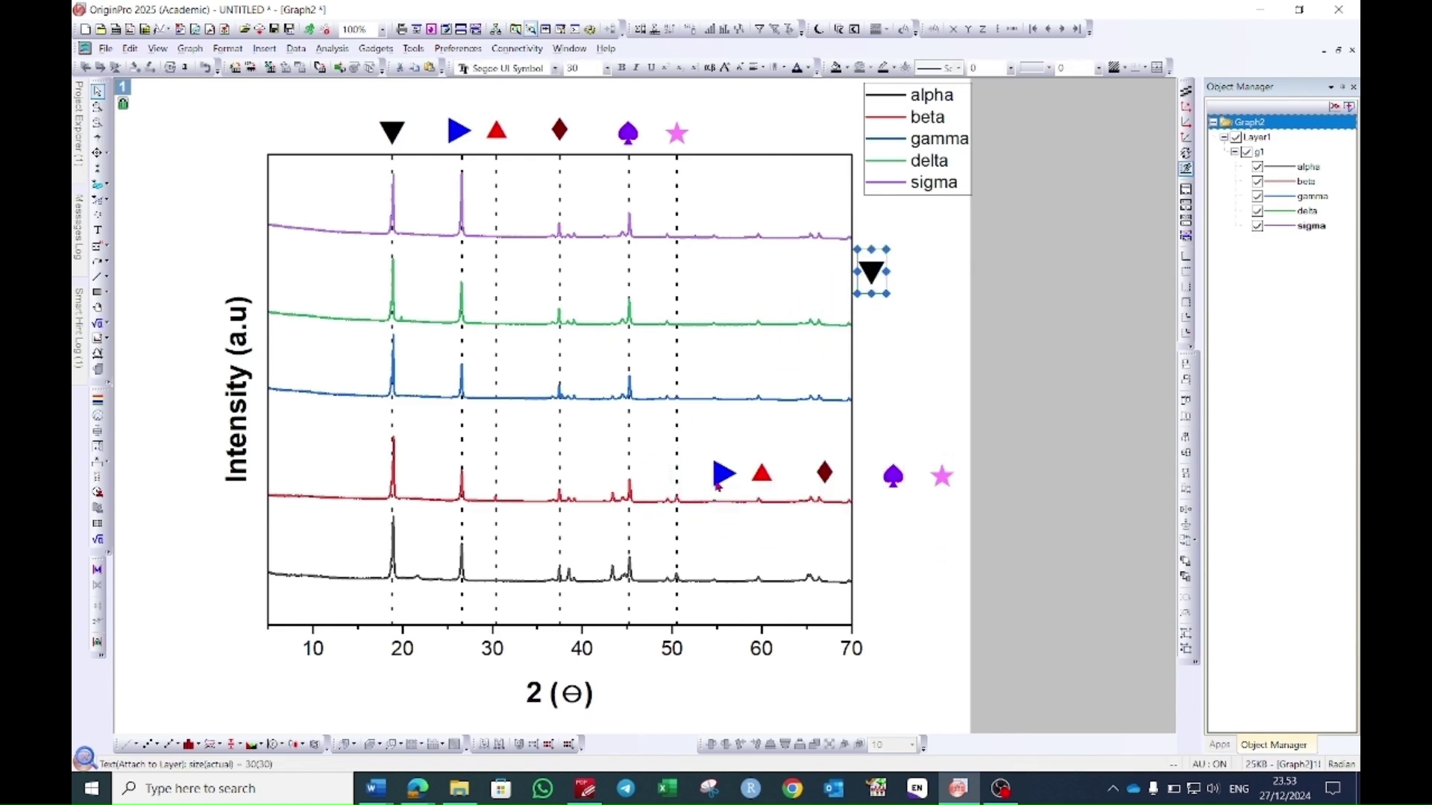
left_click_drag(724, 474, 870, 372)
left_click_drag(825, 473, 871, 415)
left_click_drag(893, 478, 872, 510)
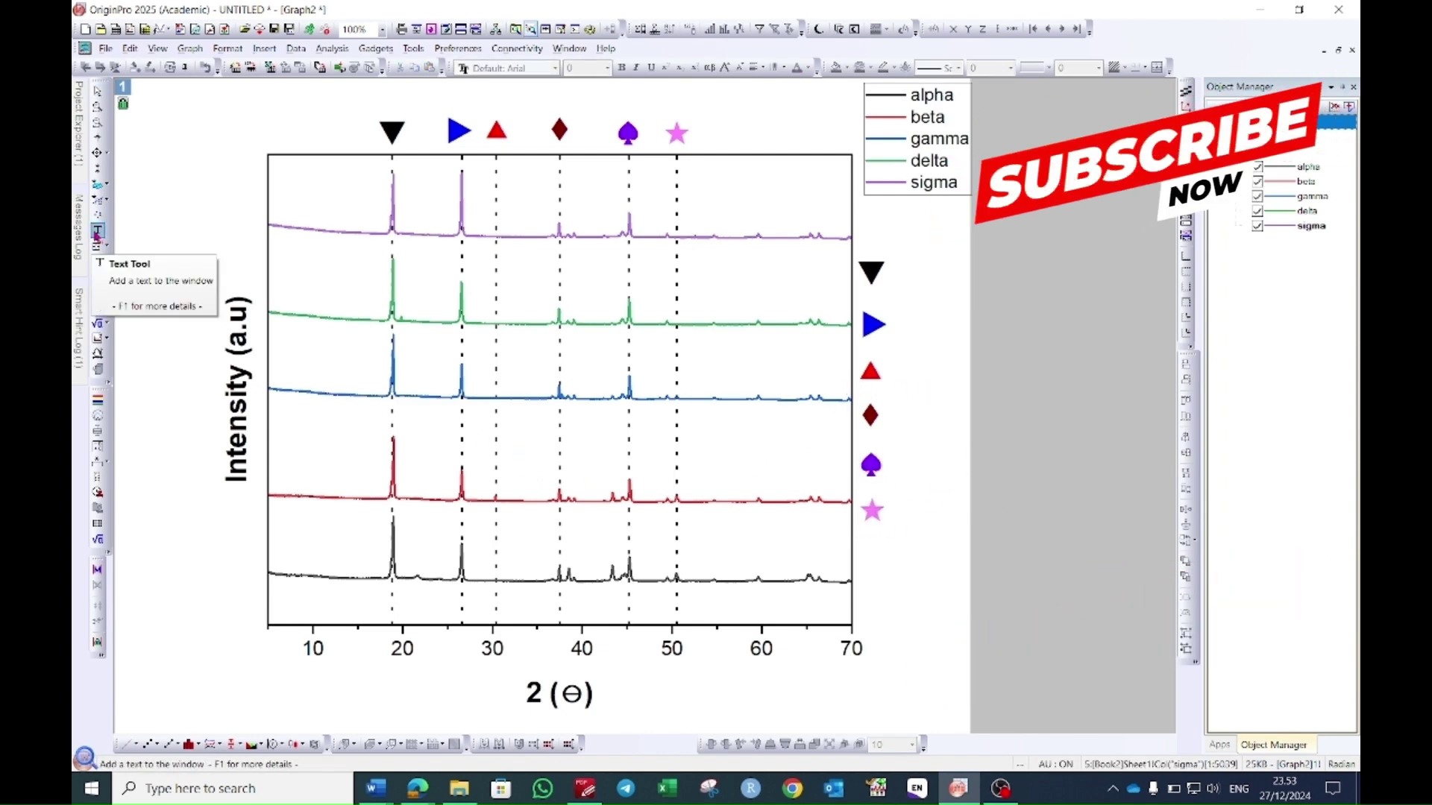
Add the text label "sigma" in bold above the right part of the top purple curve.
left_click(97, 231)
left_click(732, 212)
type("sigma")
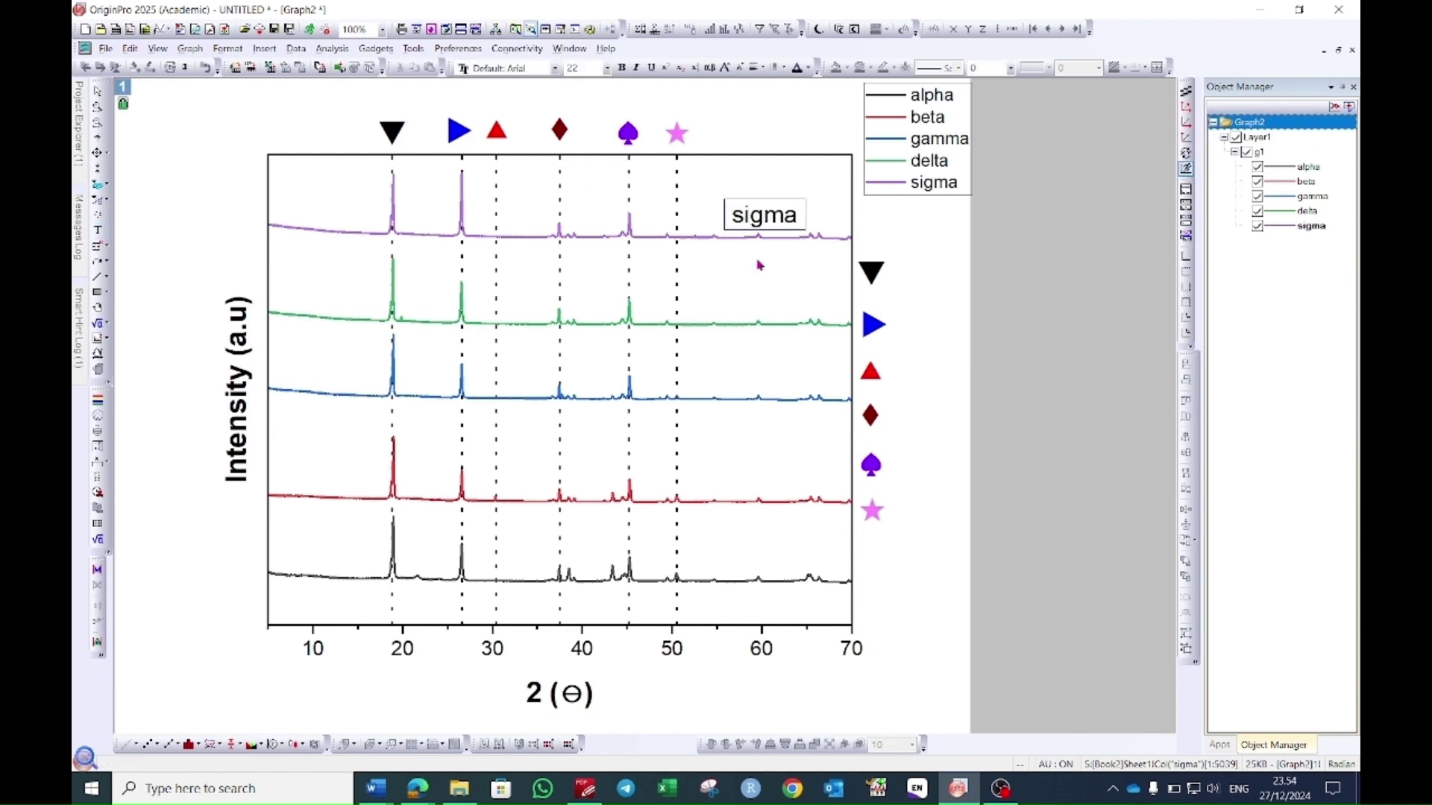
left_click(785, 181)
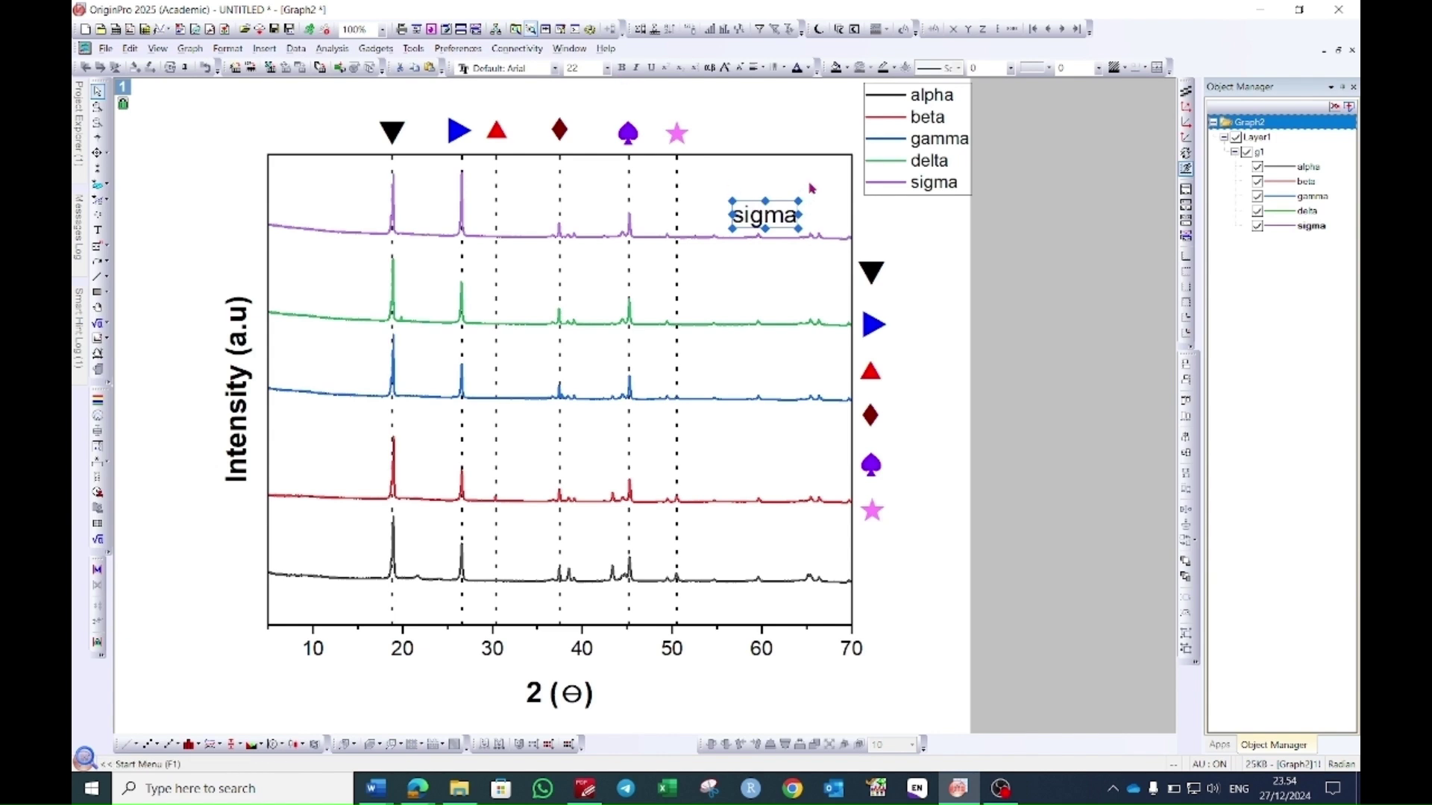
left_click(822, 363)
left_click(768, 229)
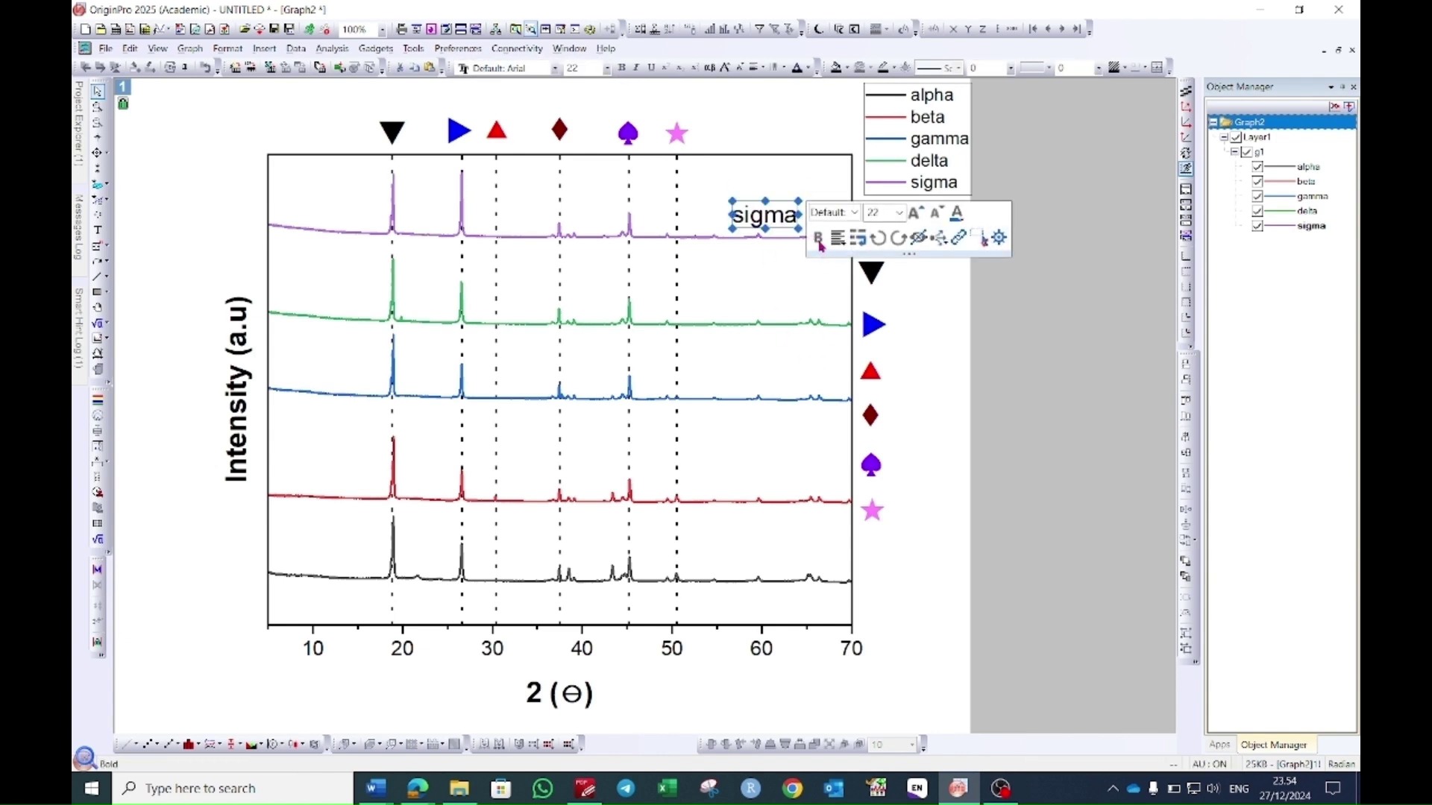
left_click(818, 239)
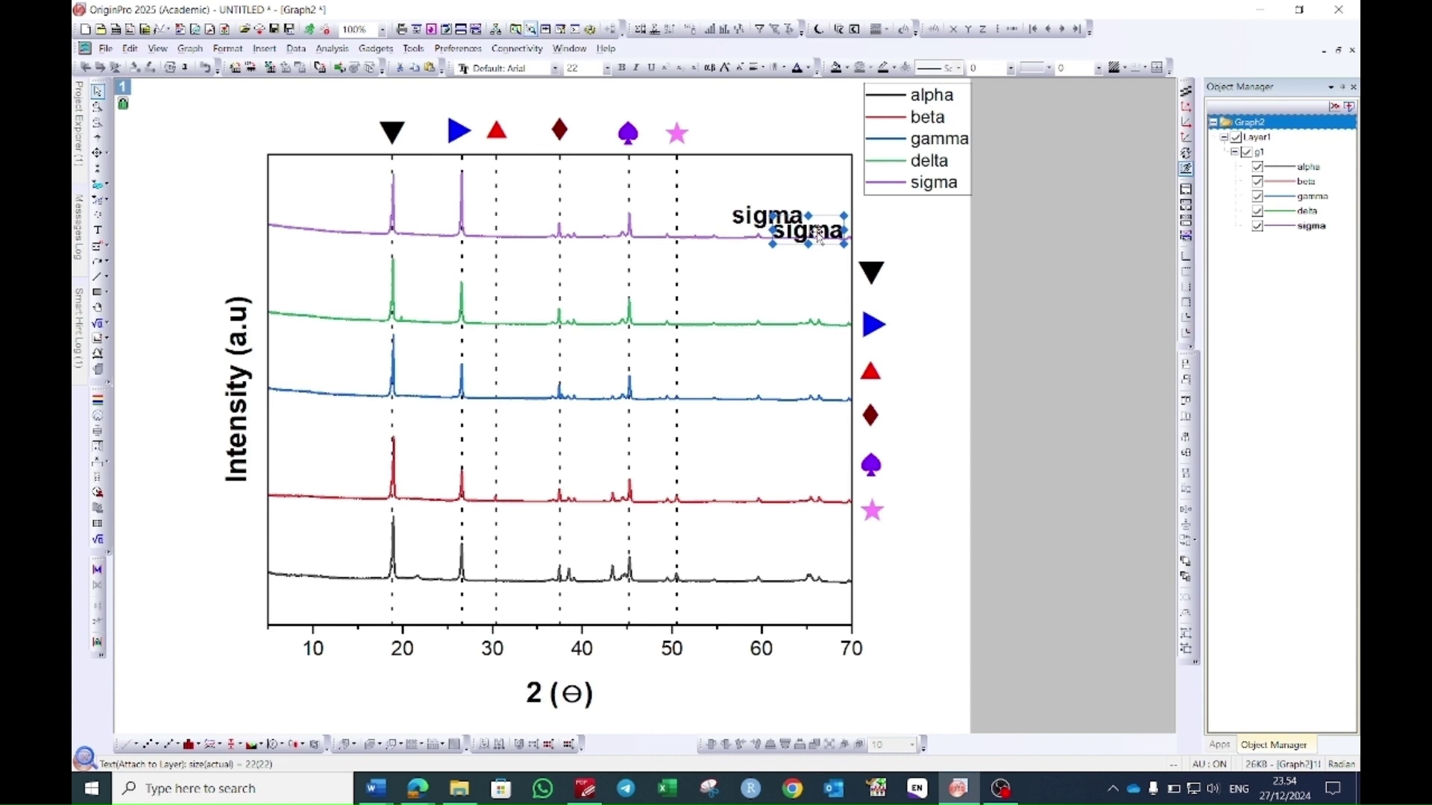
Place one copy of the bold "sigma" label above each of the four lower curves.
left_click_drag(812, 230, 780, 387)
left_click_drag(809, 237, 780, 480)
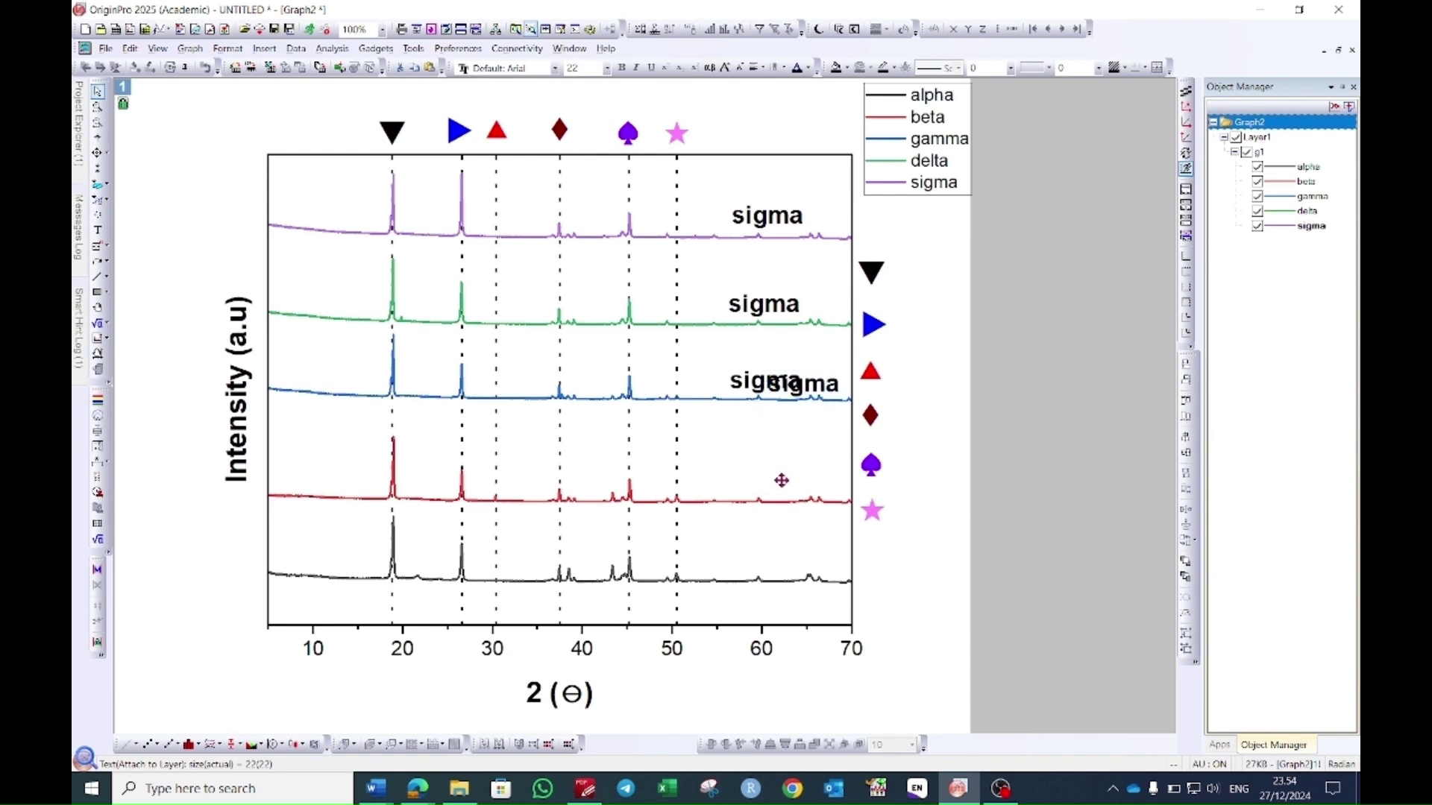
key("ctrl+v")
left_click_drag(788, 316, 750, 567)
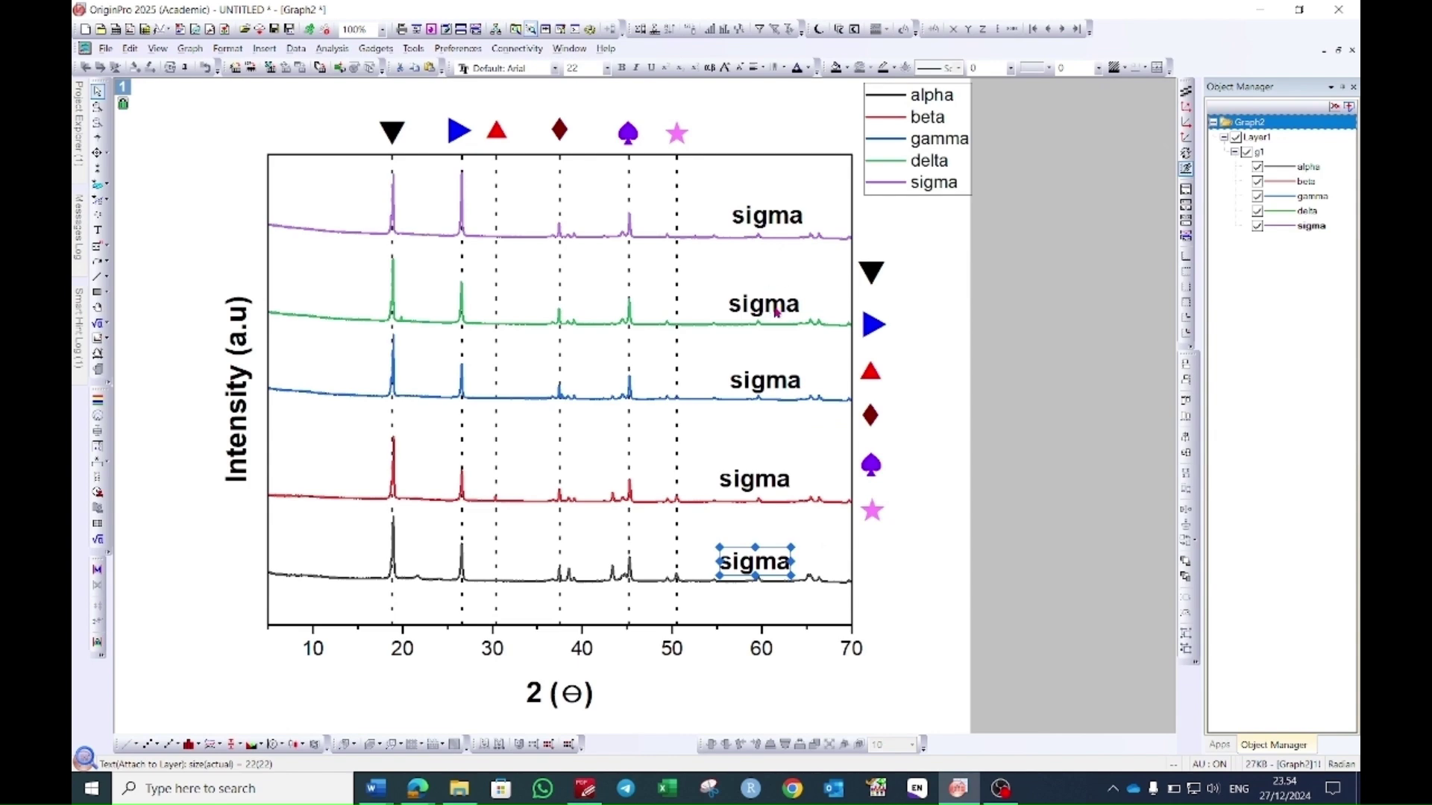
Change the copied label above the green curve to "delta" and the one above the blue curve to "gamma".
double_click(776, 312)
type("delta")
left_click(800, 386)
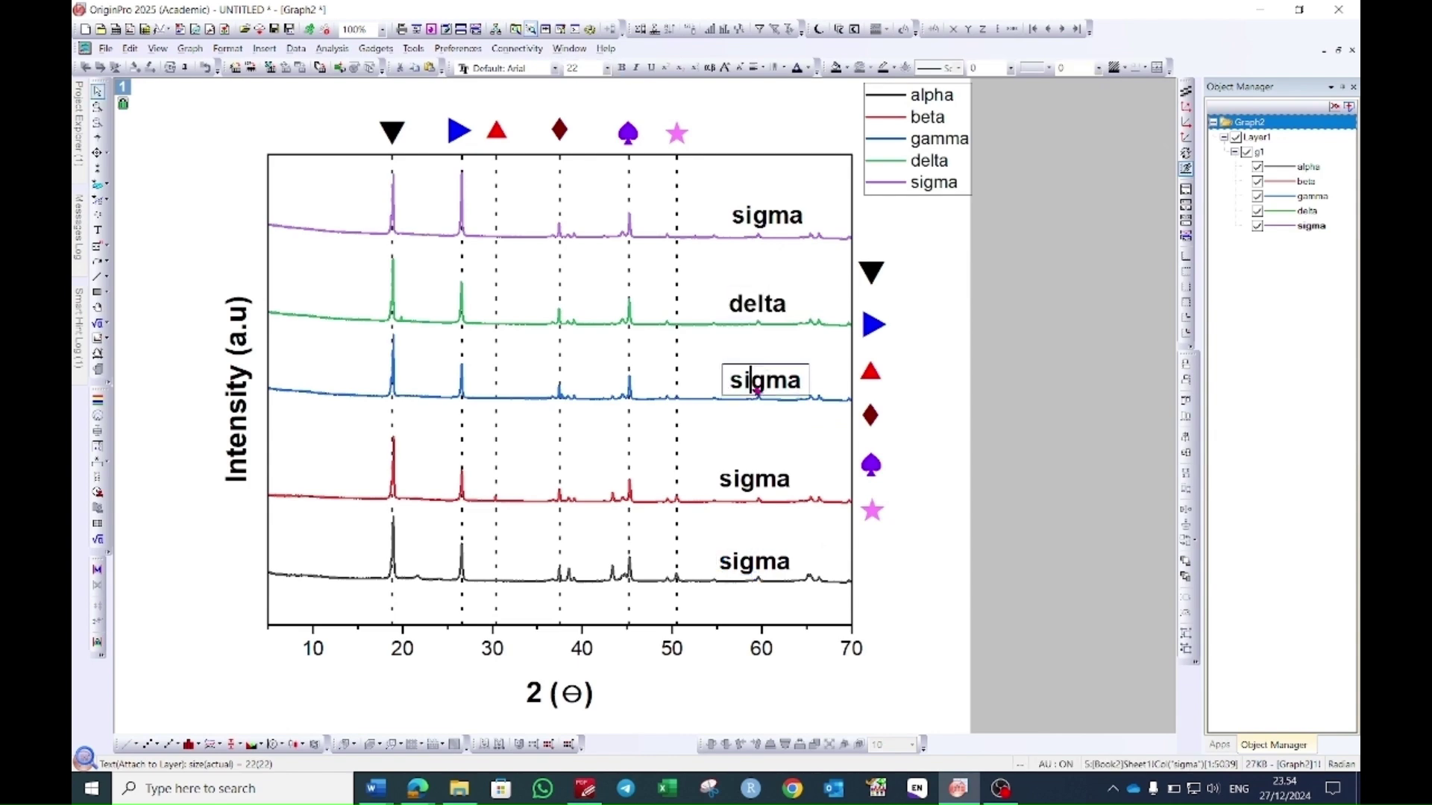
double_click(799, 387)
type("gamma")
Change the copied label above the red curve to "beta" and the one above the black curve to "alpha".
left_click(750, 479)
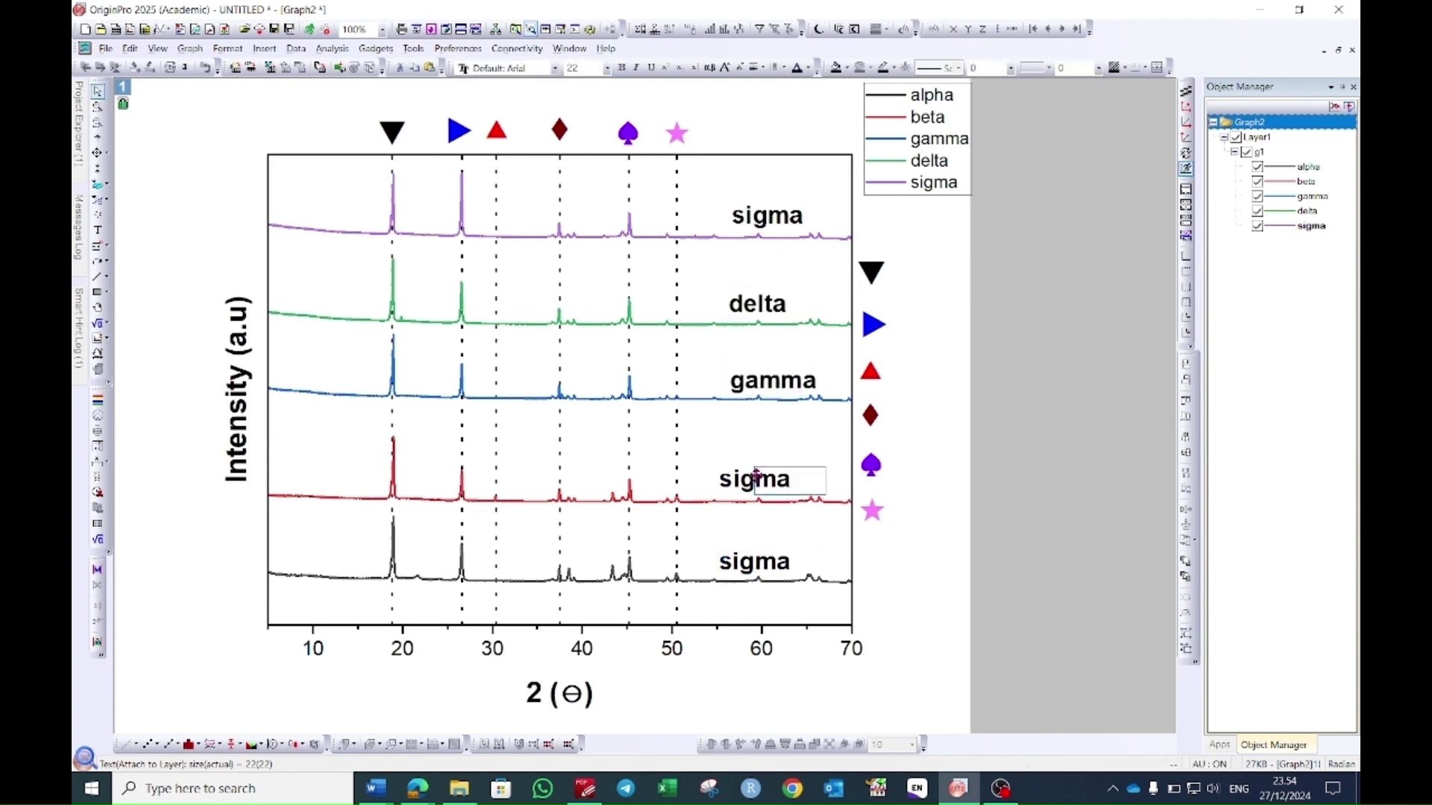
double_click(750, 480)
type("beta")
left_click(754, 561)
double_click(754, 562)
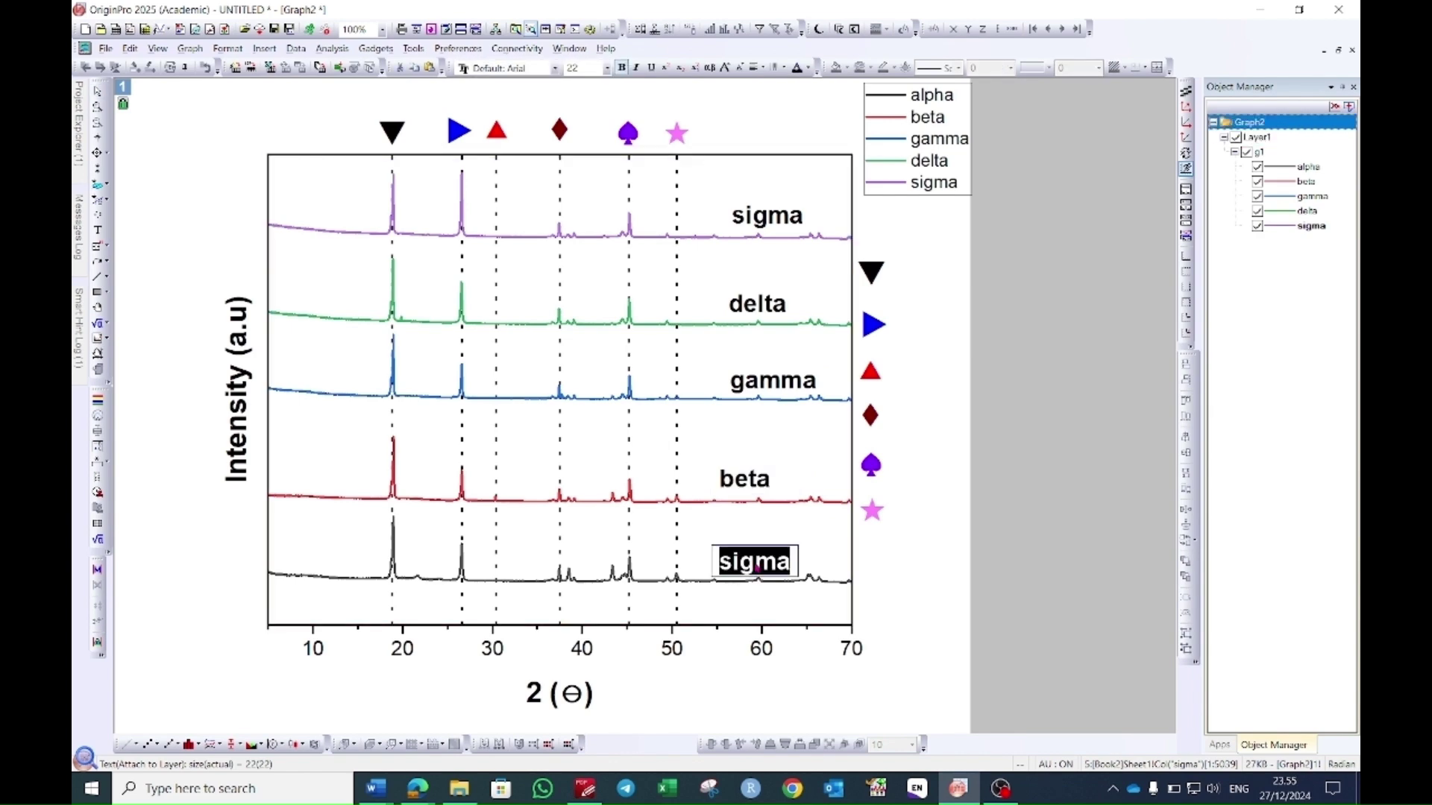
type("alpha")
Move all five curve labels horizontally to sit close to the plot's right edge above their curves.
left_click(806, 211)
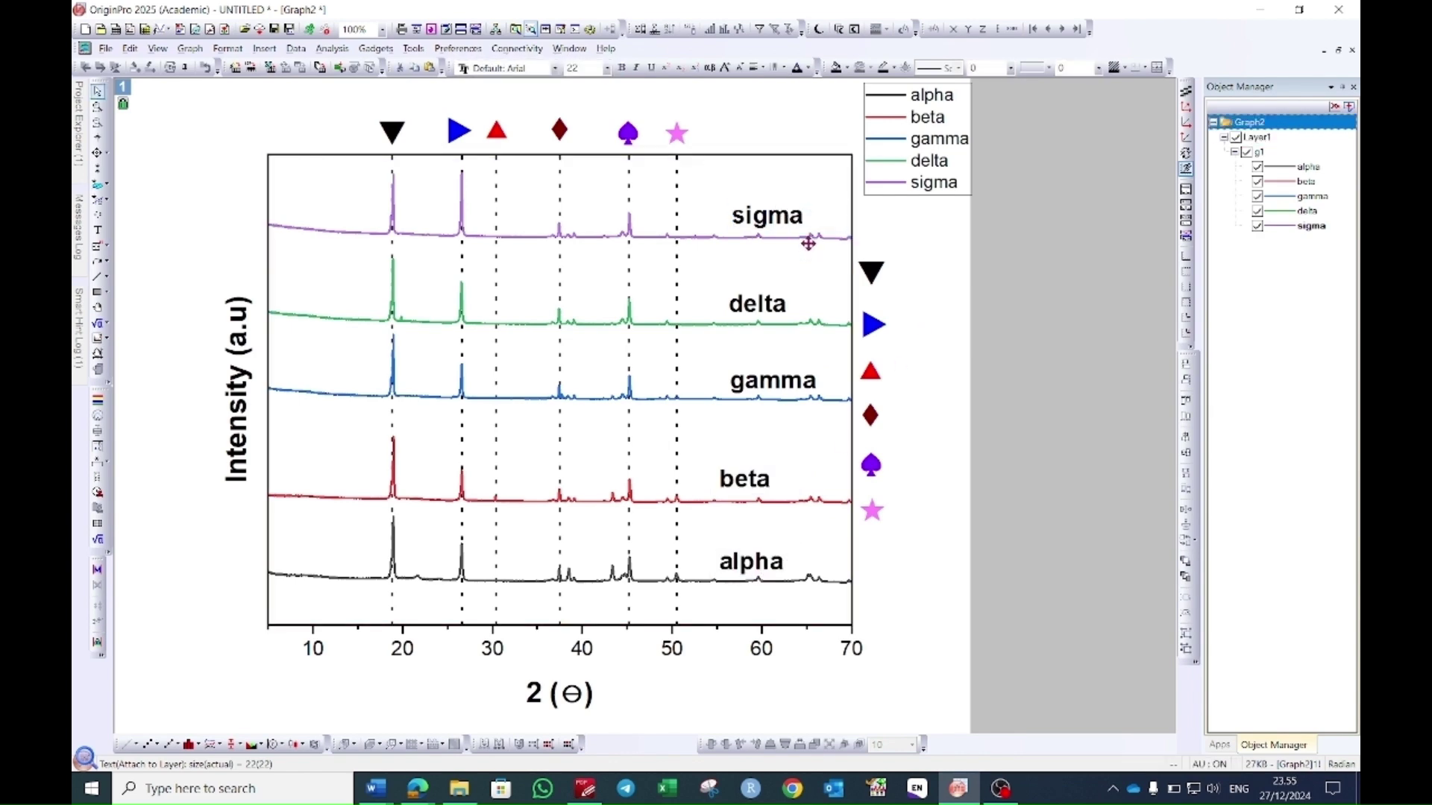
left_click_drag(807, 244, 848, 244)
left_click(768, 302)
left_click_drag(812, 300, 812, 301)
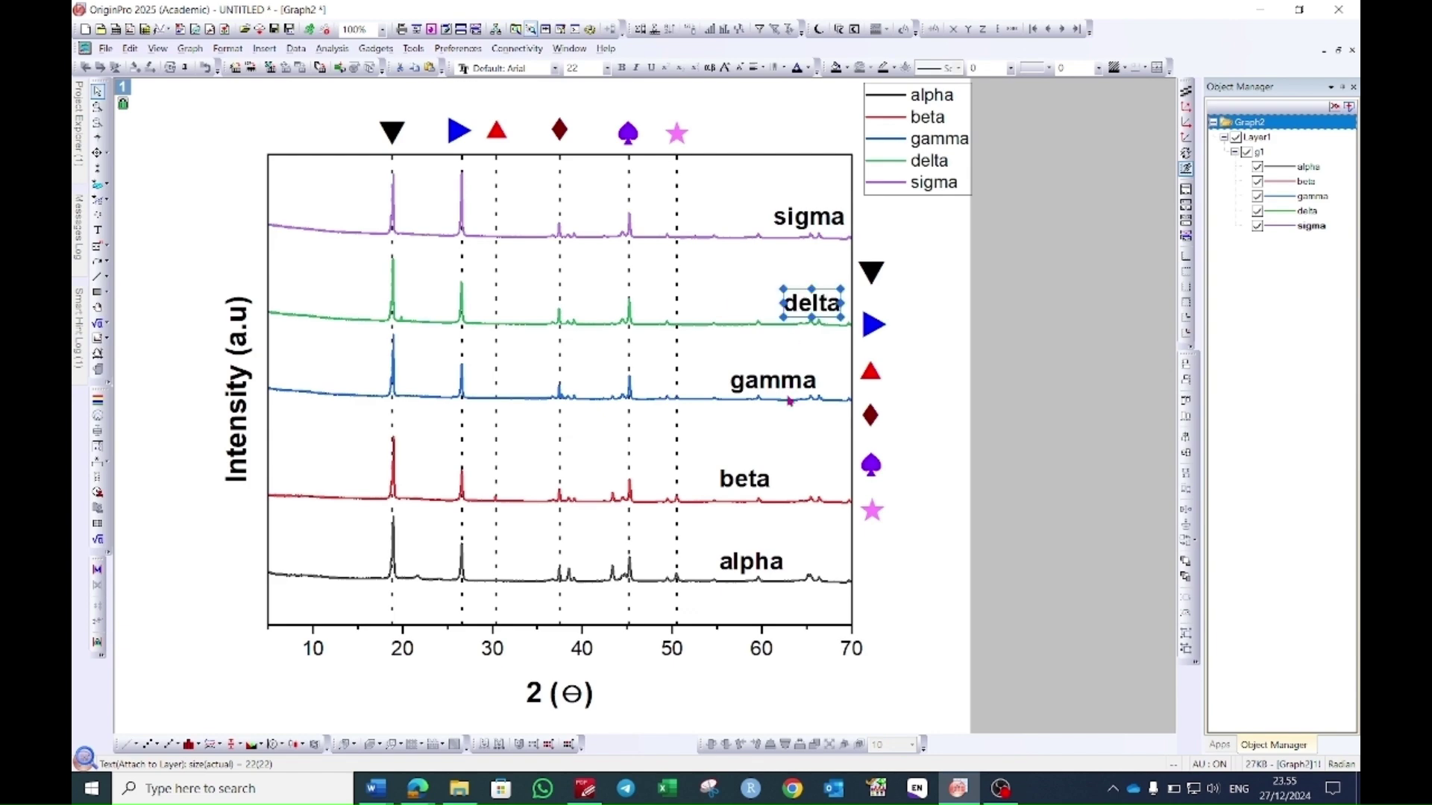
left_click_drag(802, 374, 834, 375)
left_click(748, 471)
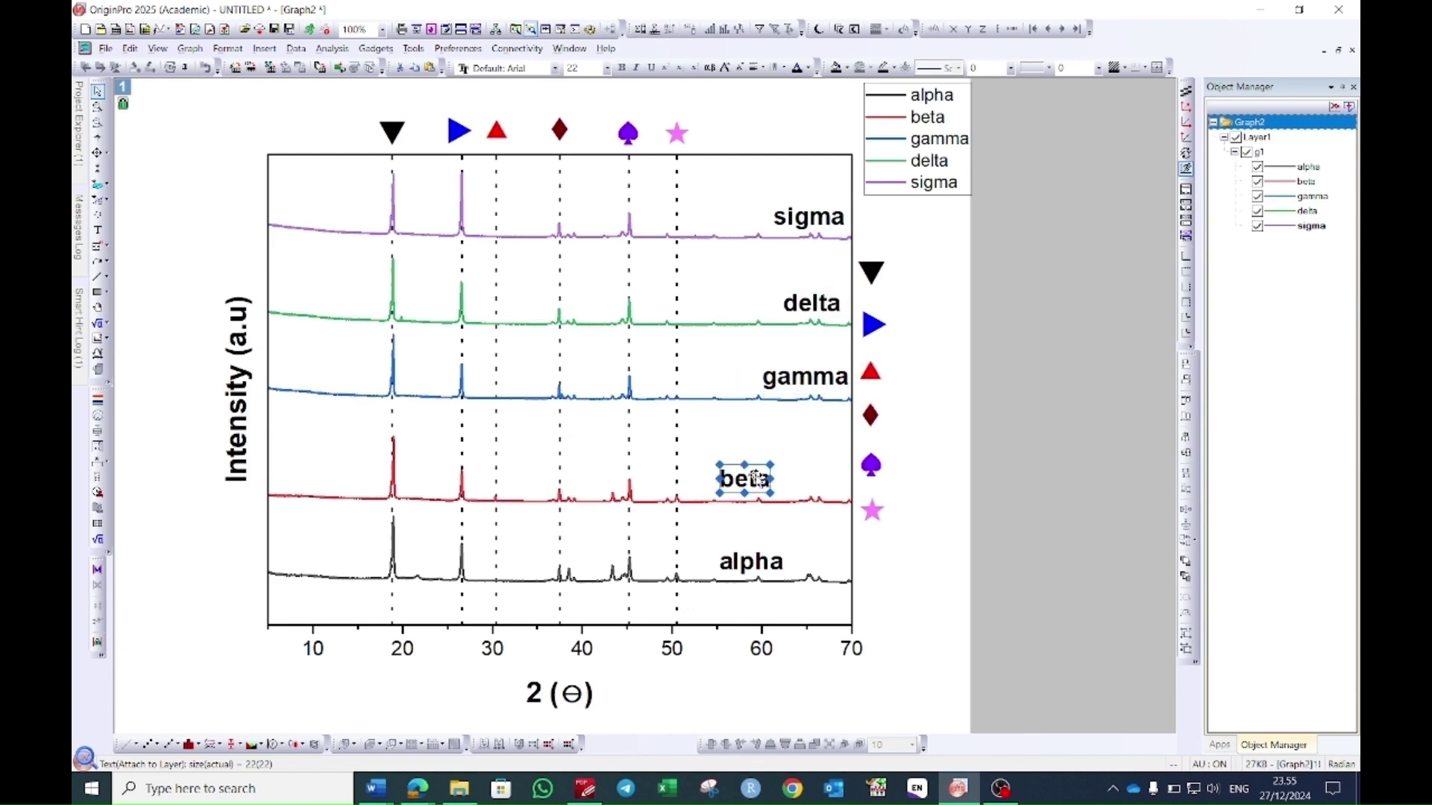
left_click_drag(748, 471, 818, 470)
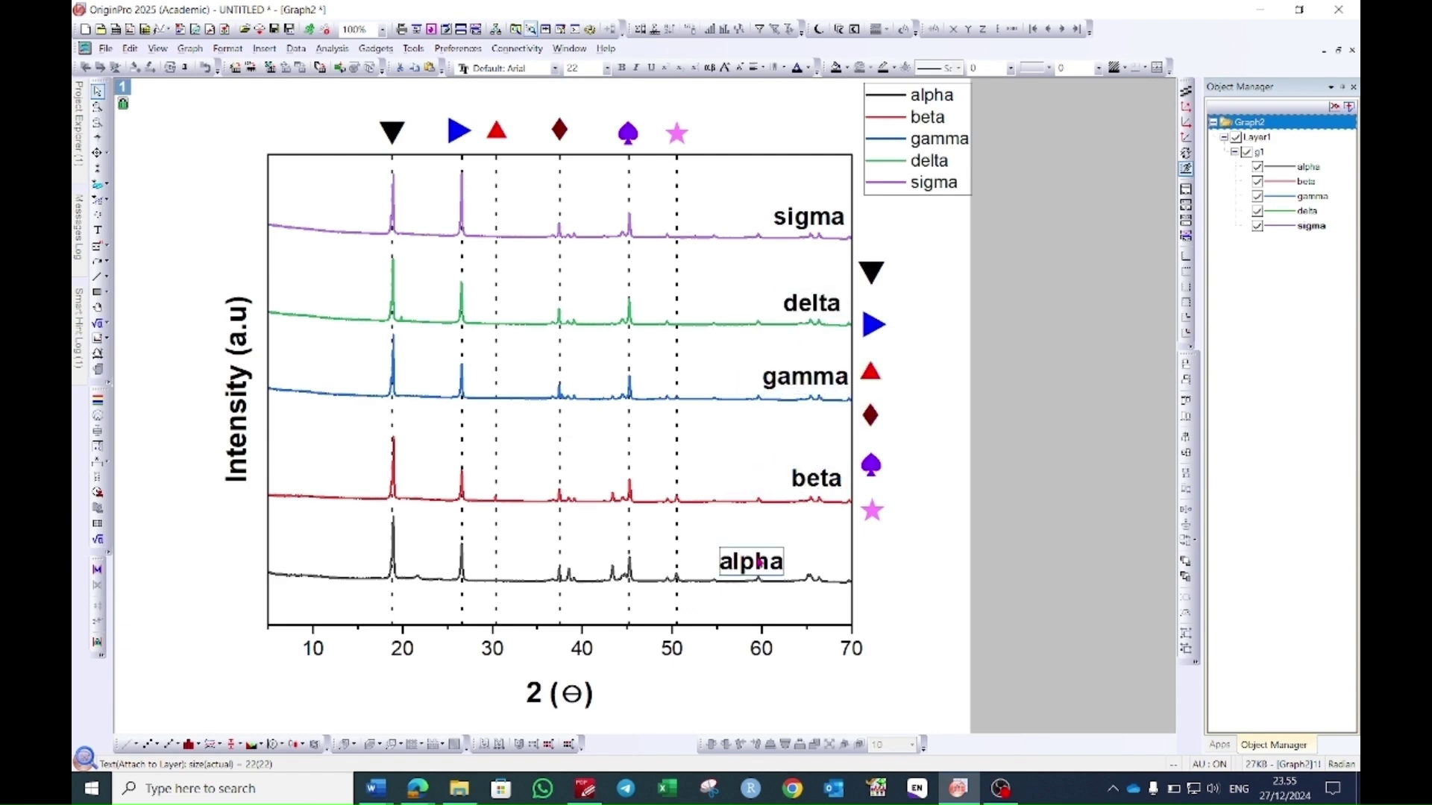
left_click(750, 561)
left_click_drag(749, 561, 814, 559)
left_click(894, 546)
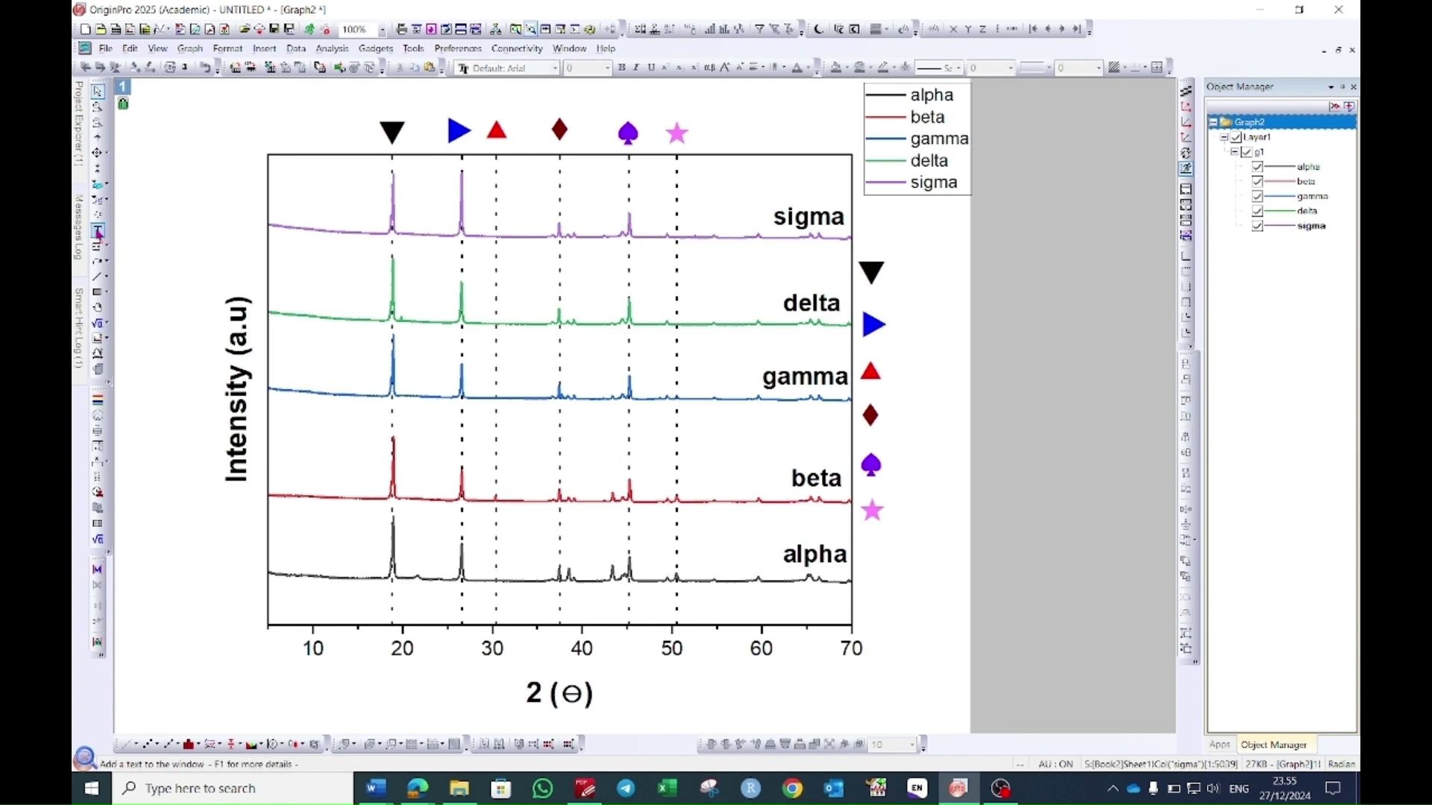
Add the text label "LiO" in bold beside the black down-pointing triangle in the symbol column.
left_click(98, 230)
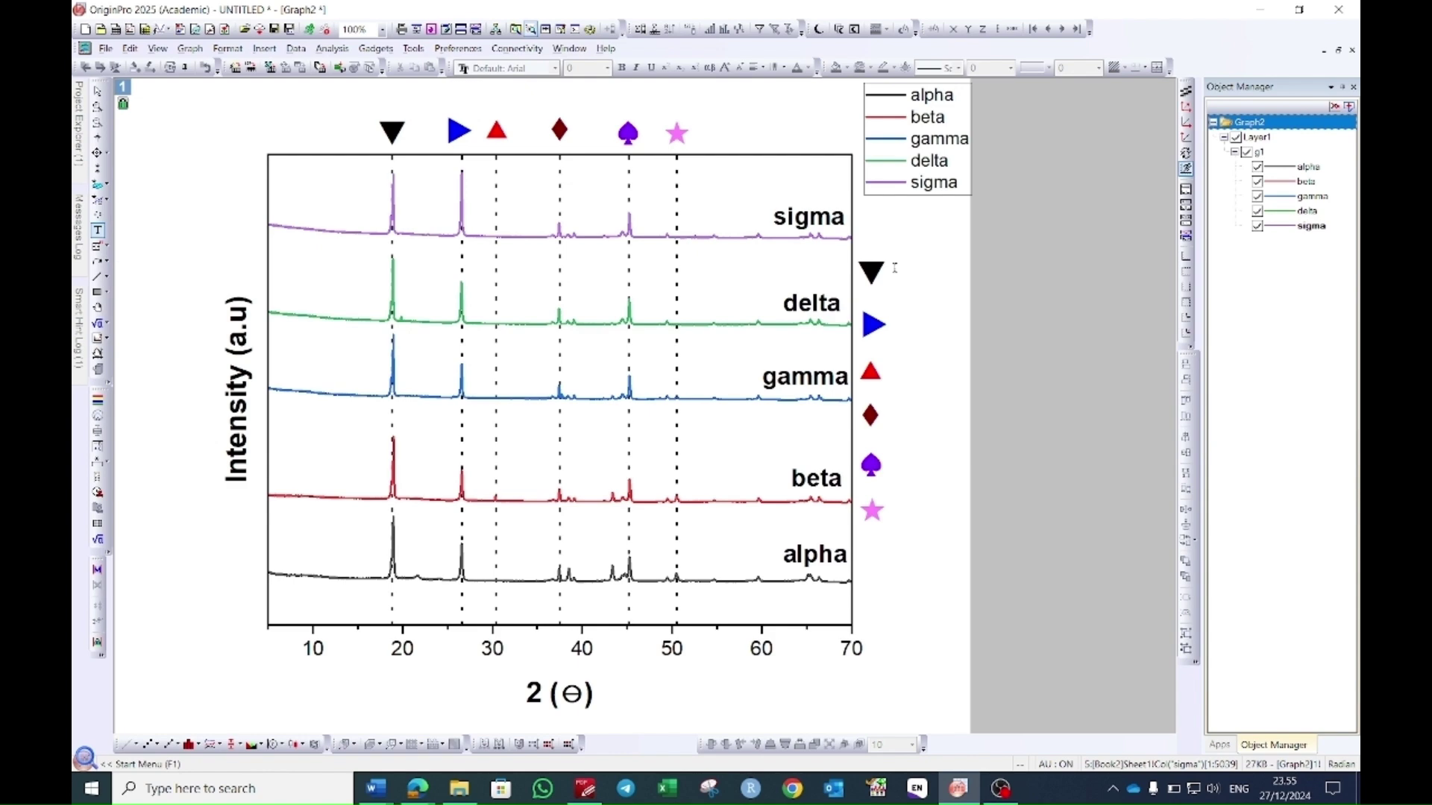
left_click(895, 268)
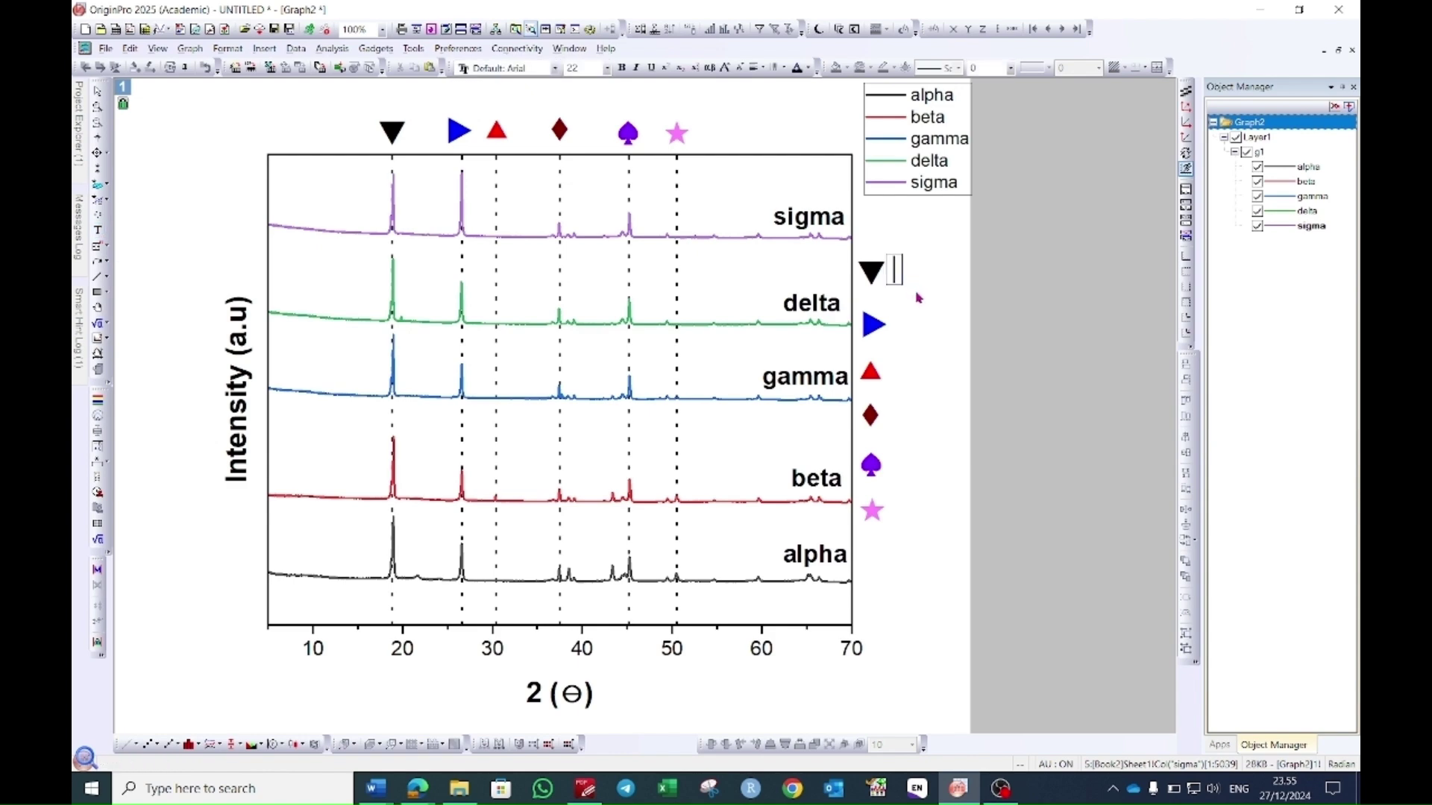
type("LiO")
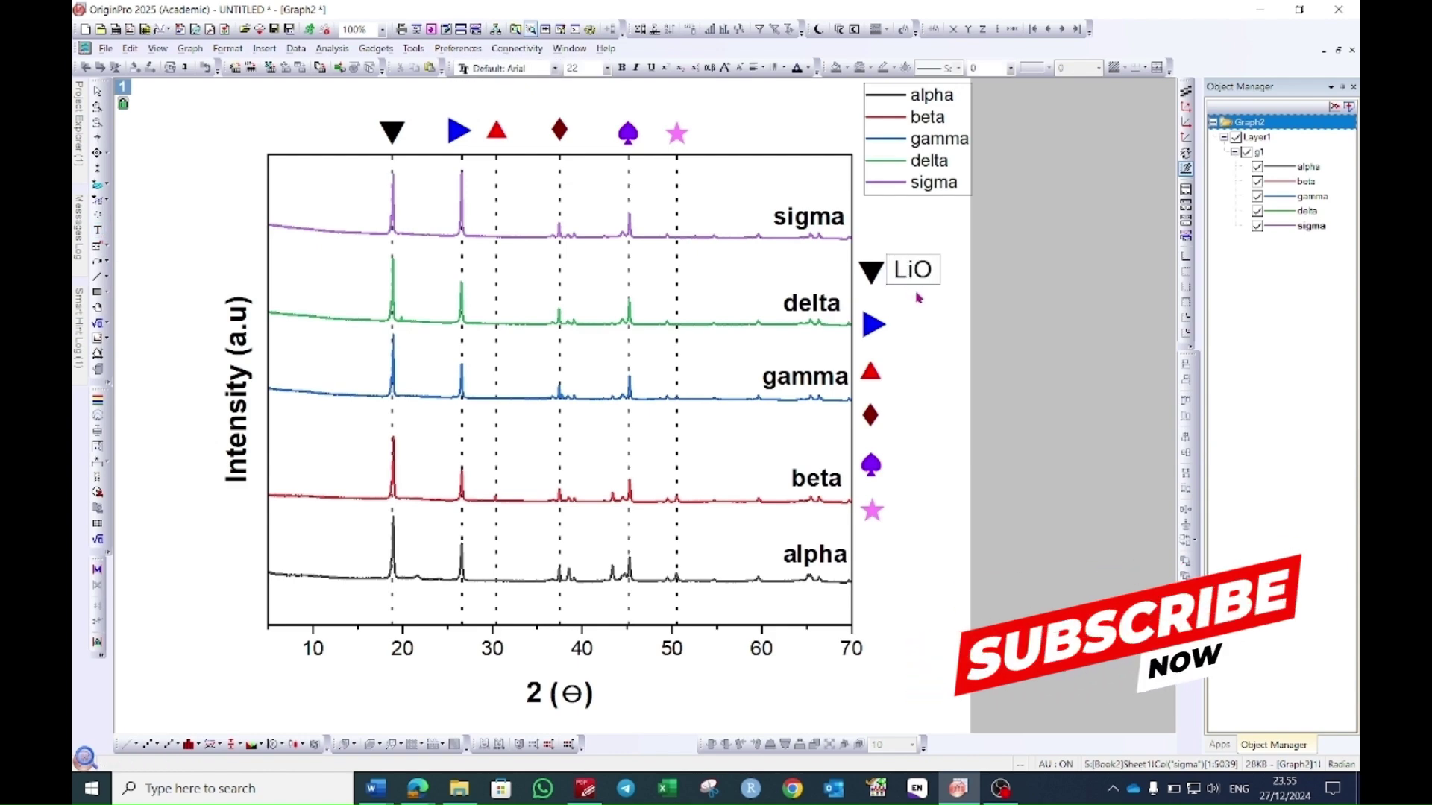
left_click(926, 319)
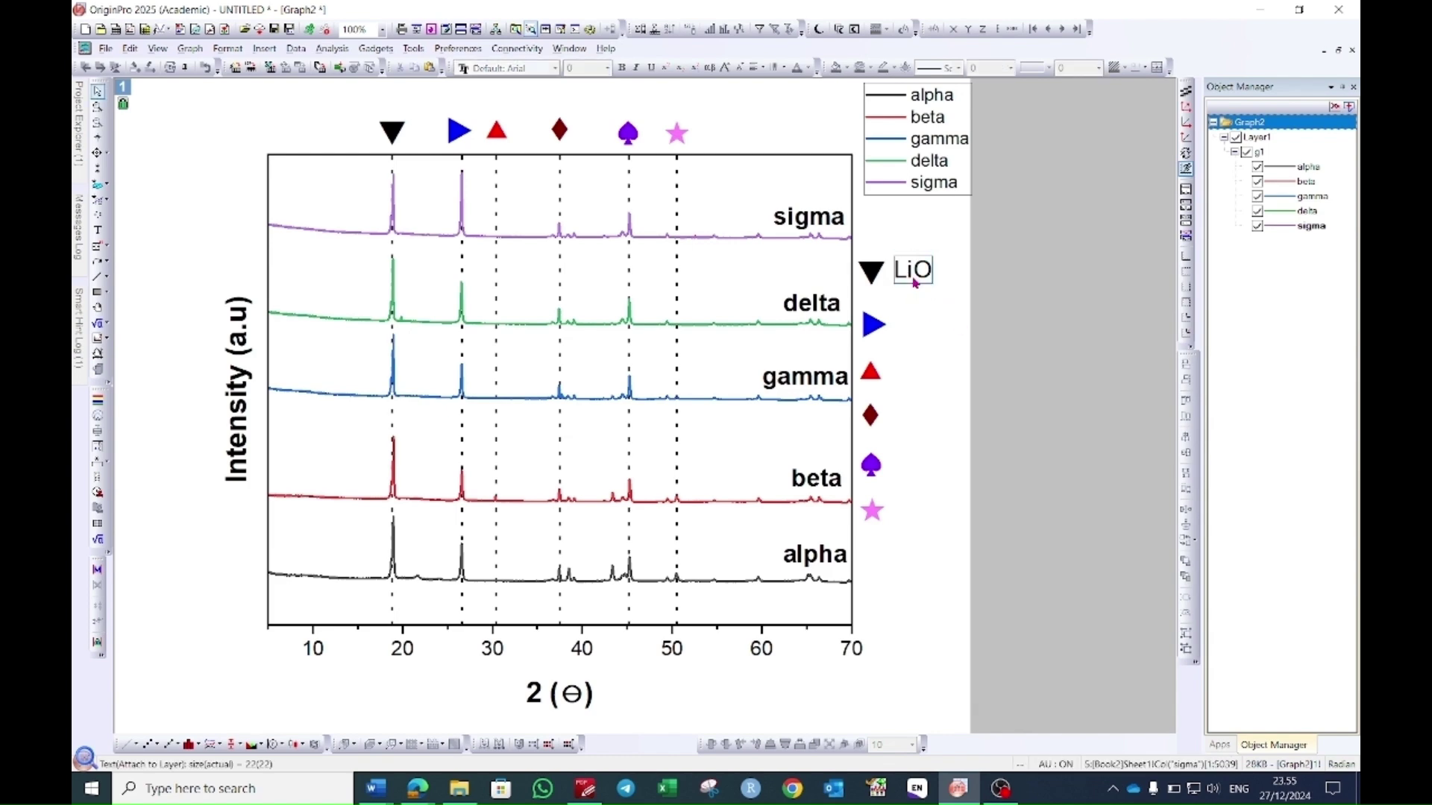
left_click(913, 277)
left_click(951, 297)
left_click(953, 293)
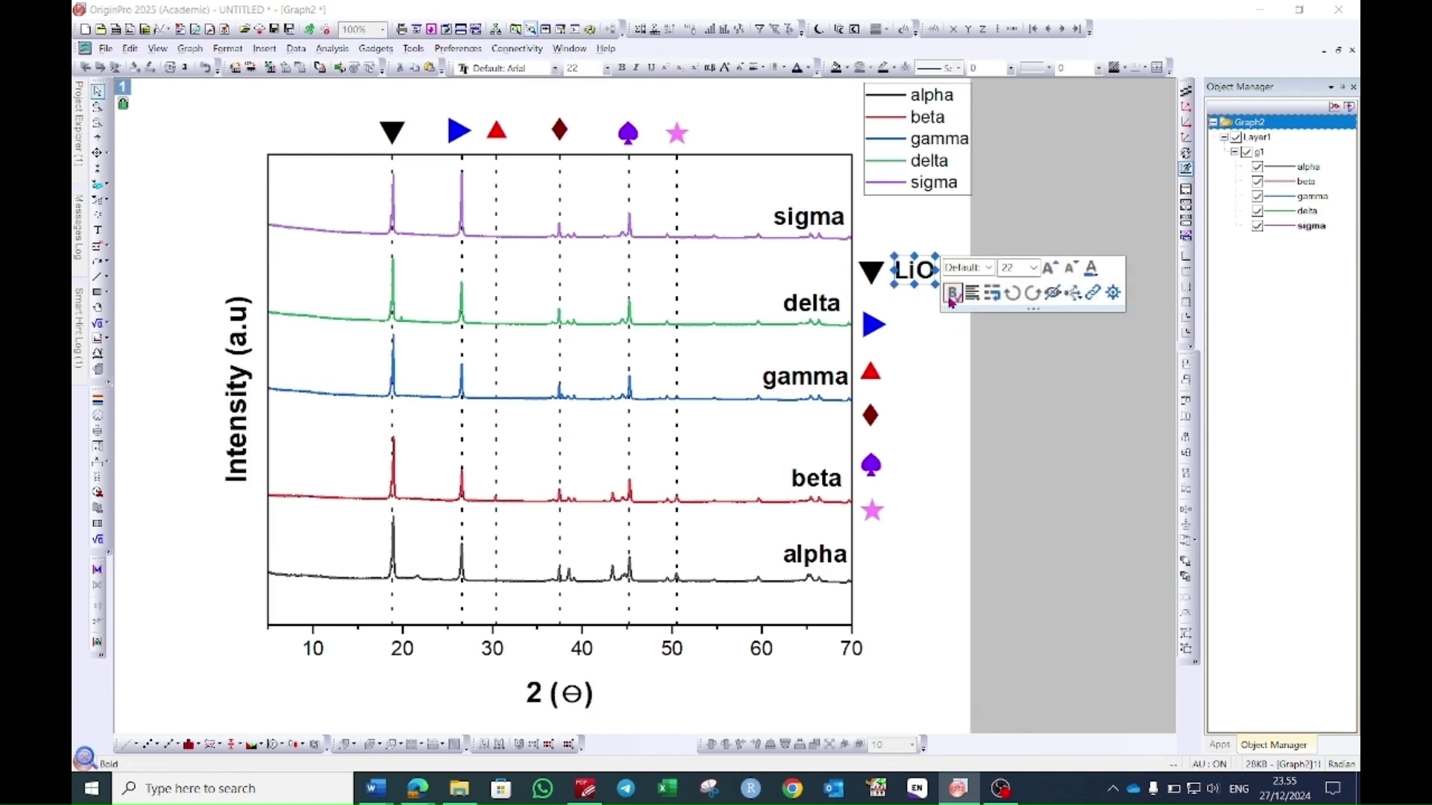
Place copies of the bold "LiO" label beside the other five symbols in the column, from the blue triangle to the pink star.
left_click(927, 276)
key("ctrl+c")
key("ctrl+v")
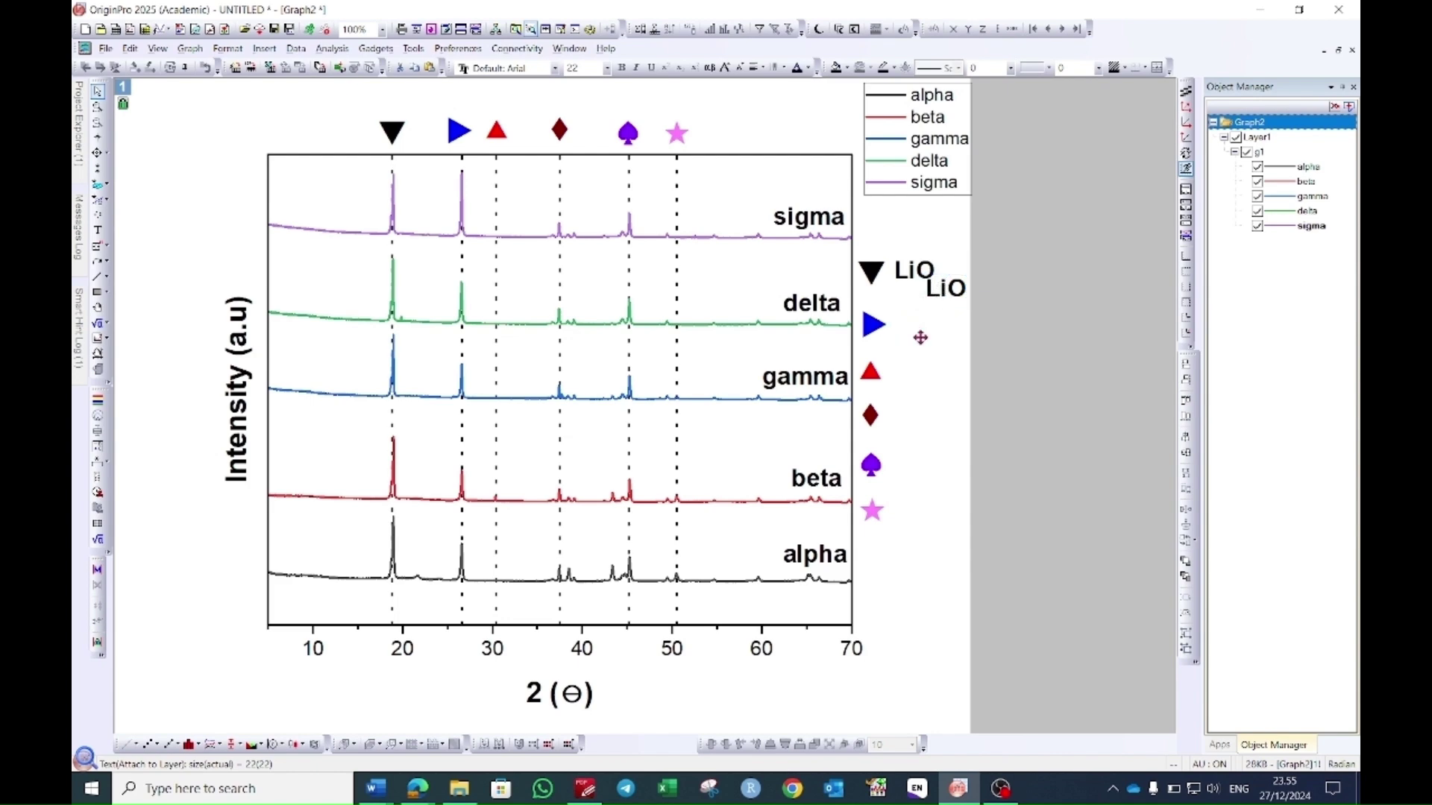
left_click_drag(920, 337, 920, 337)
key("ctrl+v")
left_click_drag(953, 310, 906, 373)
left_click(963, 307)
left_click_drag(964, 307, 903, 409)
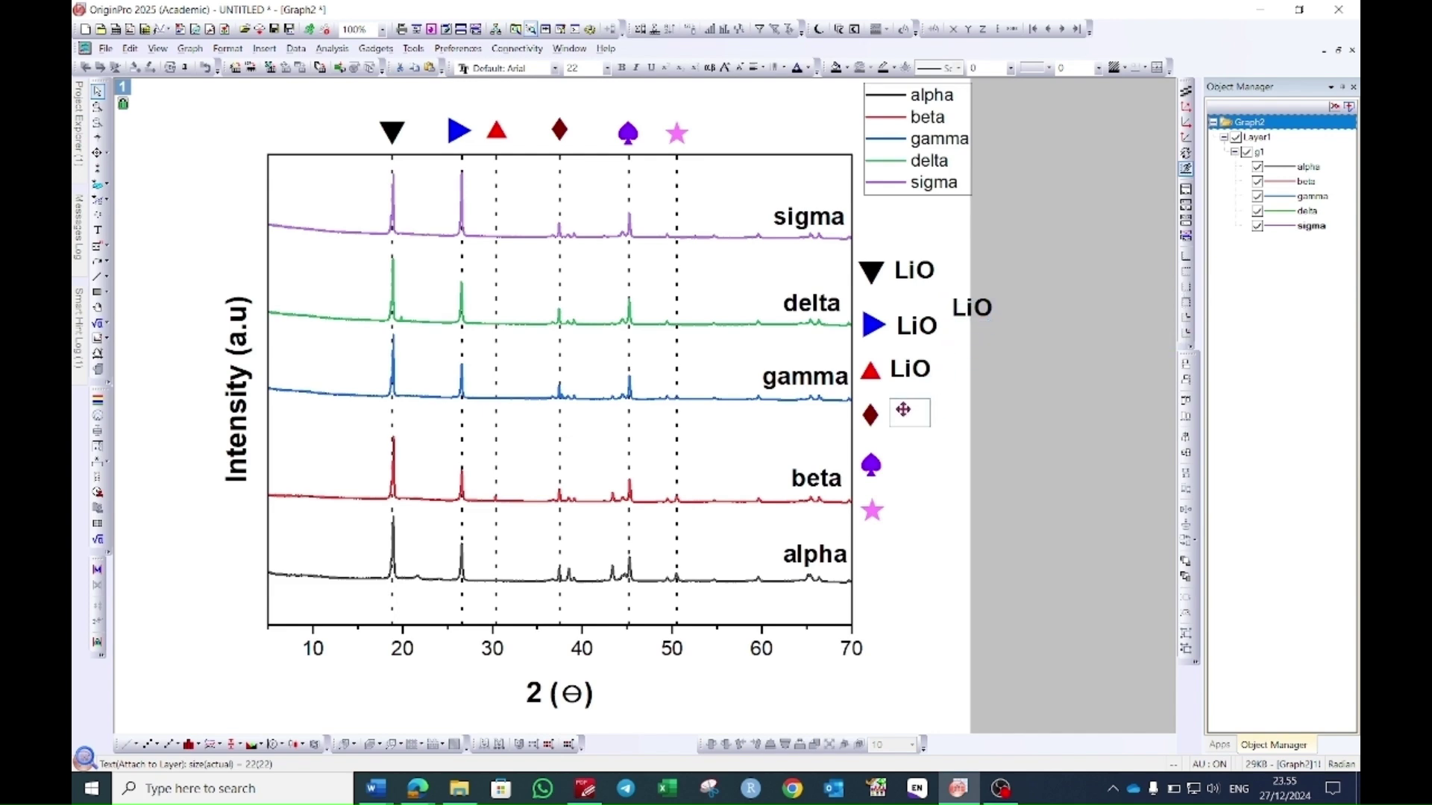
key("ctrl+v")
left_click_drag(982, 324, 905, 468)
key("ctrl+v")
left_click_drag(1007, 359, 910, 531)
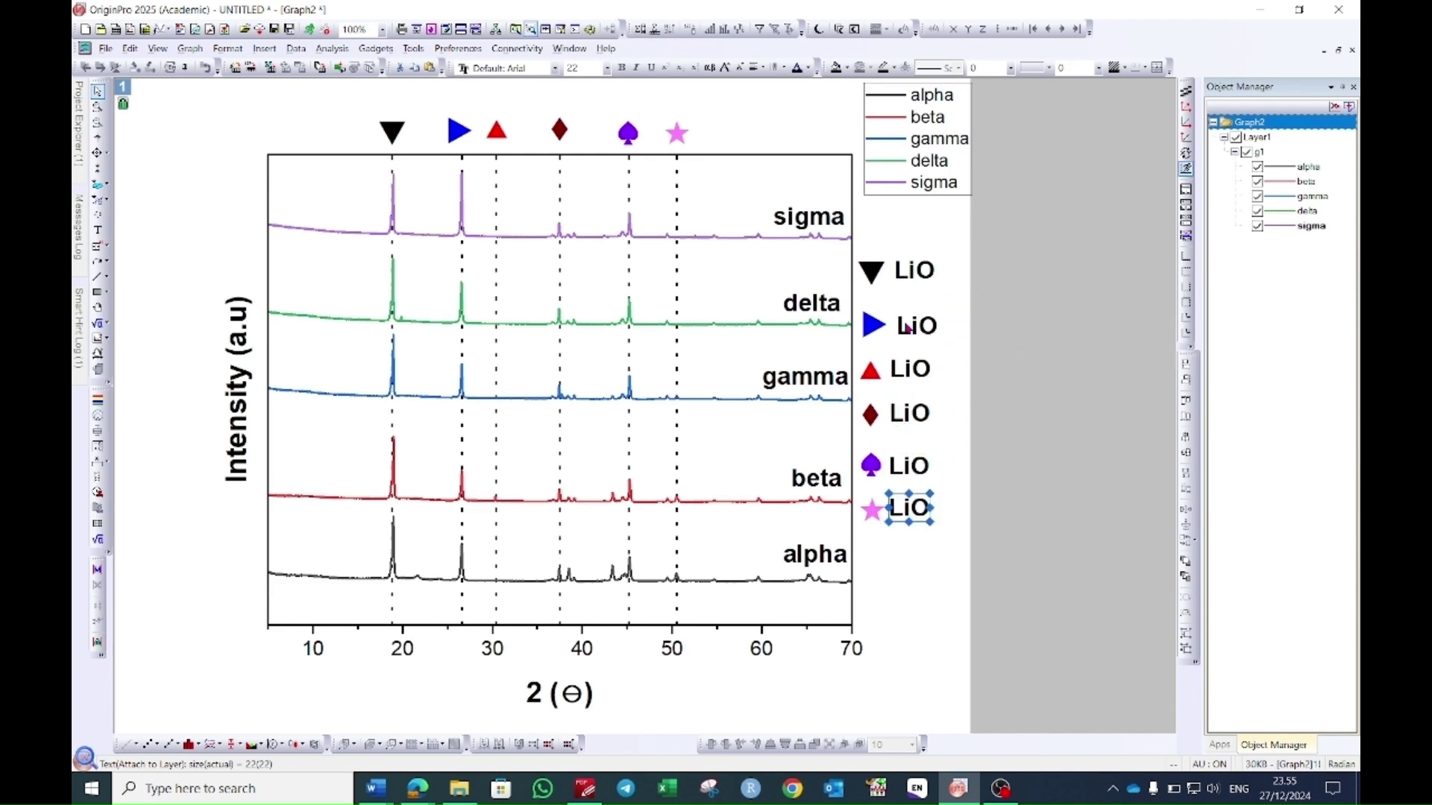
Change the label beside the blue triangle to "C" and the one beside the red triangle to "SiO2" with the 2 as subscript.
double_click(906, 328)
left_click_drag(897, 326, 924, 333)
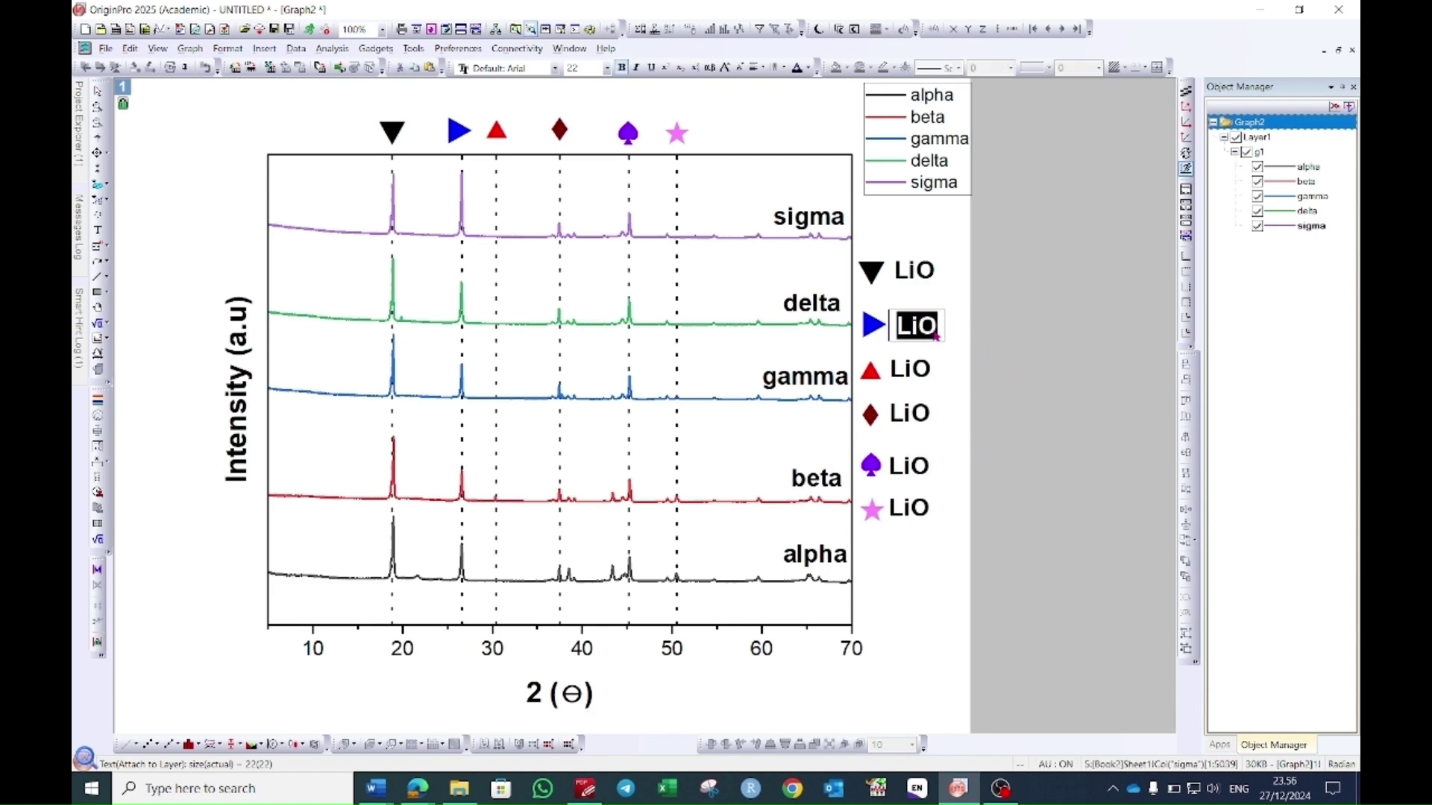
type("C")
double_click(914, 369)
type("SiO3")
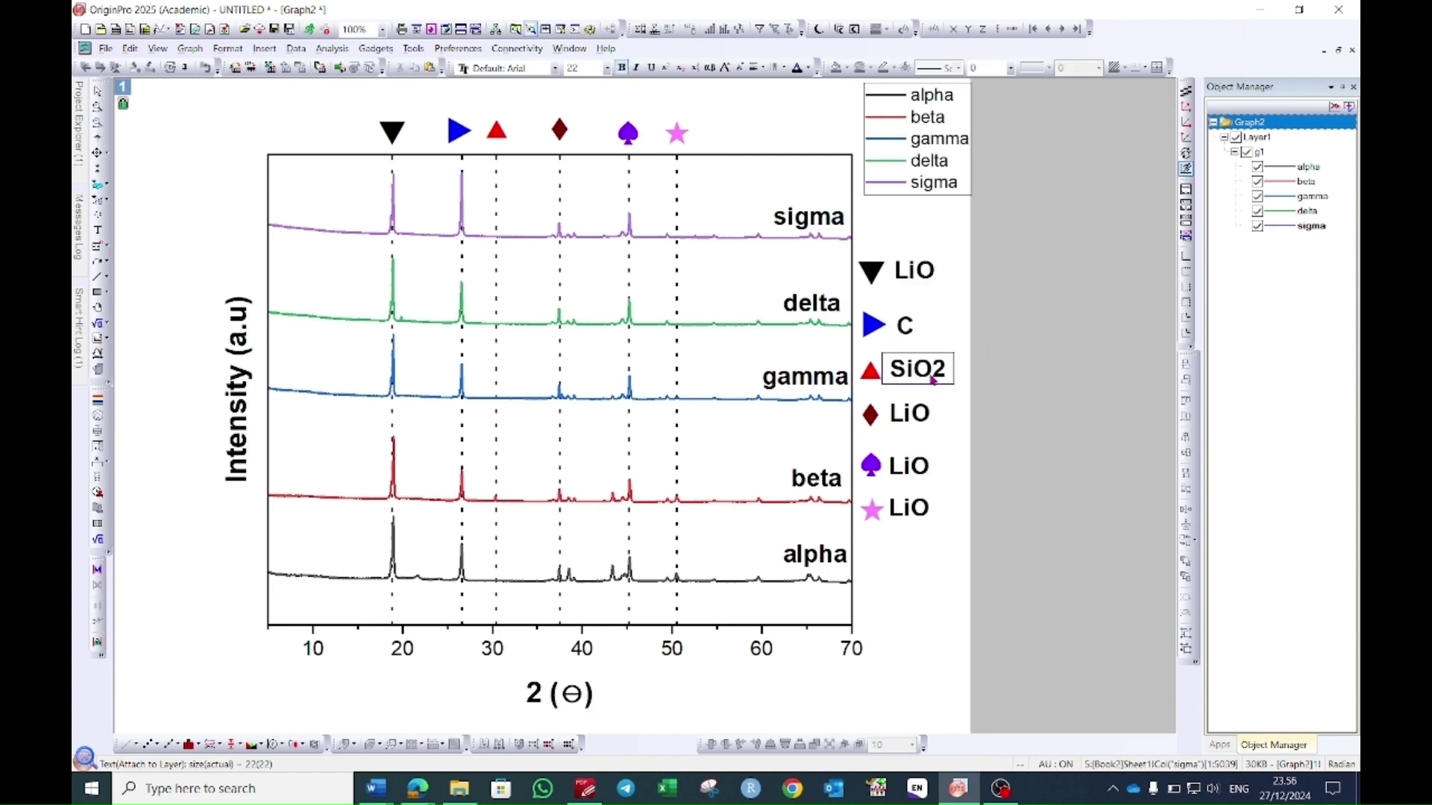
key("shift+Left")
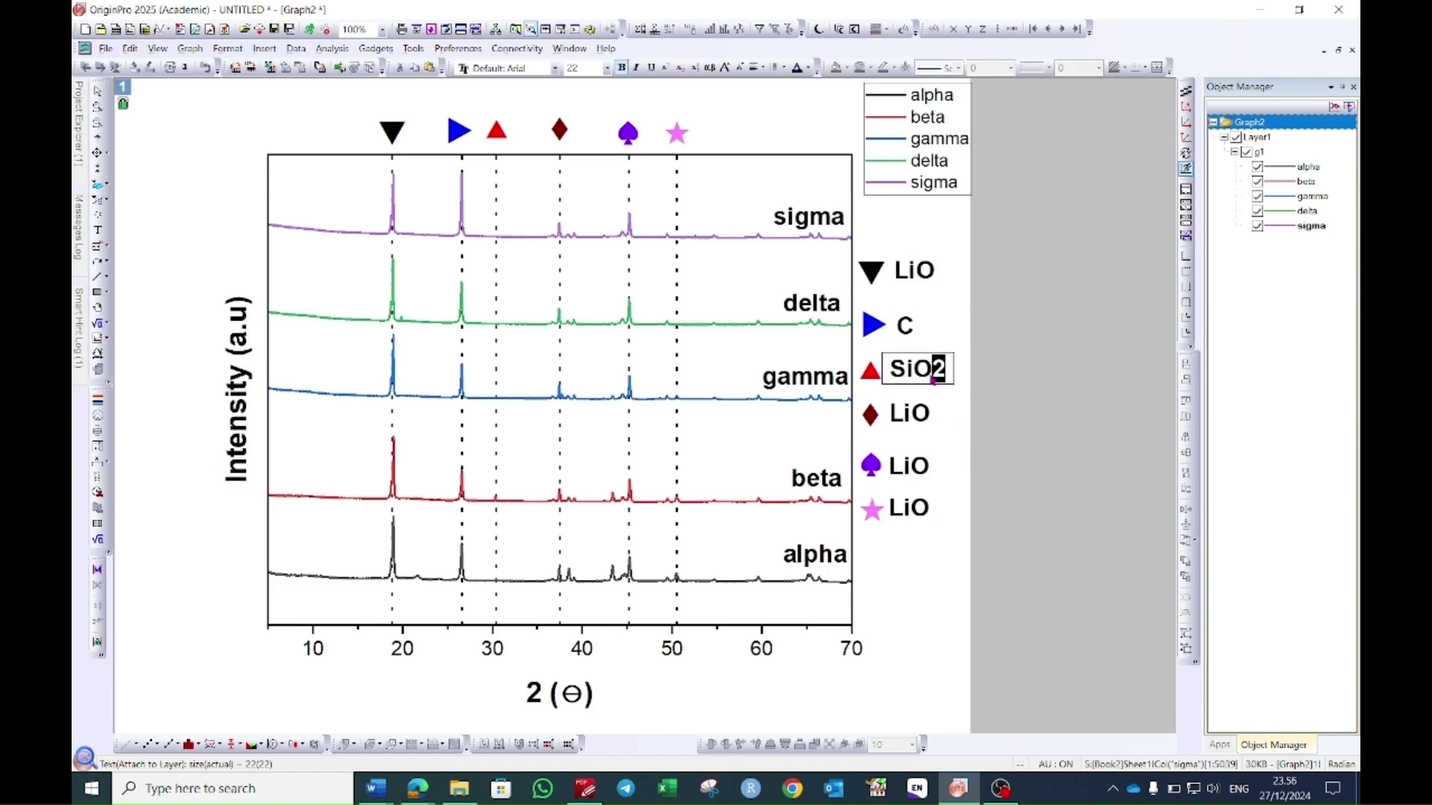
left_click(681, 69)
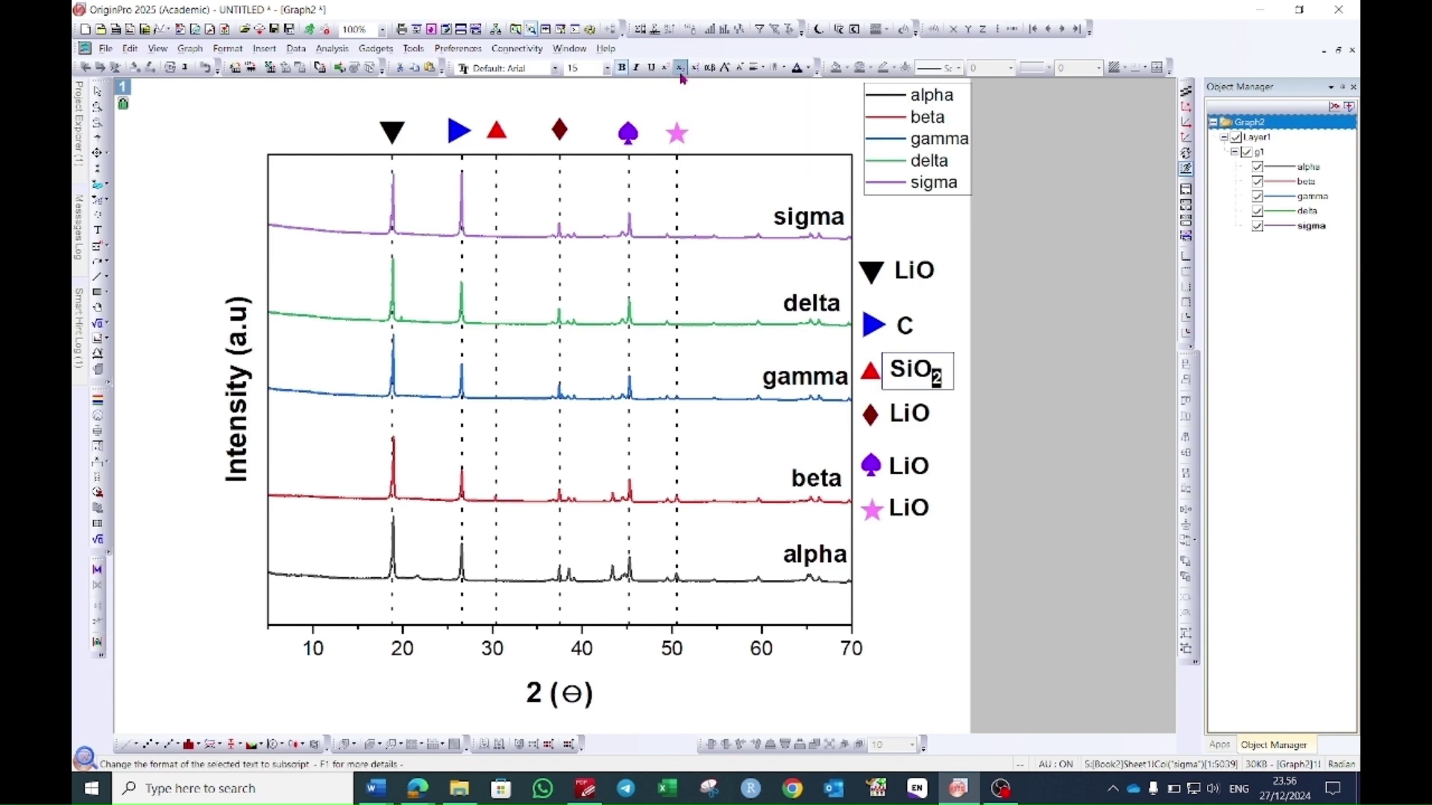
Change the labels beside the brown diamond, purple spade and pink star to "CuO", "LiF" and "CoO".
double_click(909, 418)
type("Cu")
mouse_move(911, 419)
left_mouse_down()
mouse_move(889, 419)
mouse_move(932, 474)
left_mouse_up()
double_click(899, 466)
key("BackSpace")
type("iF")
Delete the line legend listing the five curves above the symbol key.
left_click(925, 129)
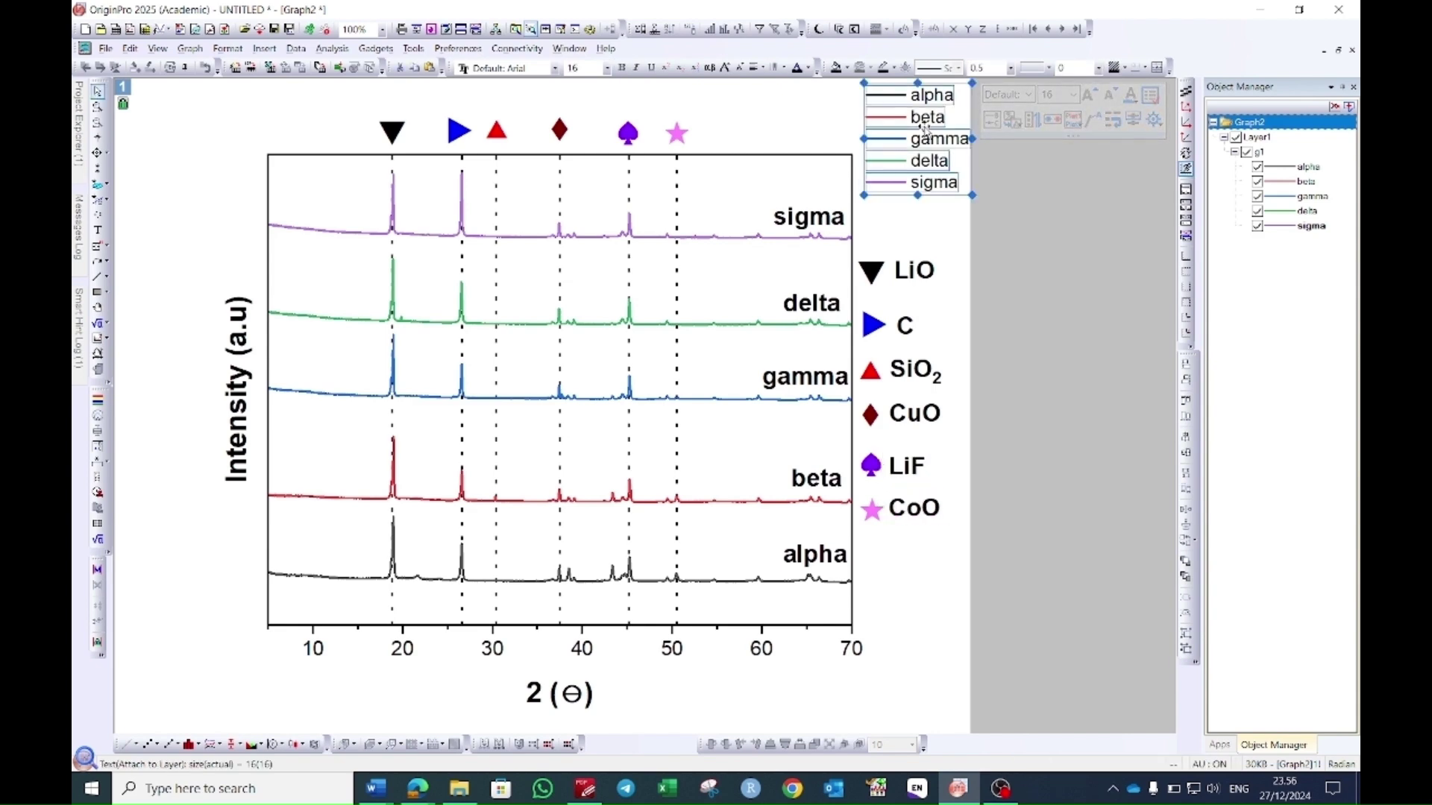
key("Delete")
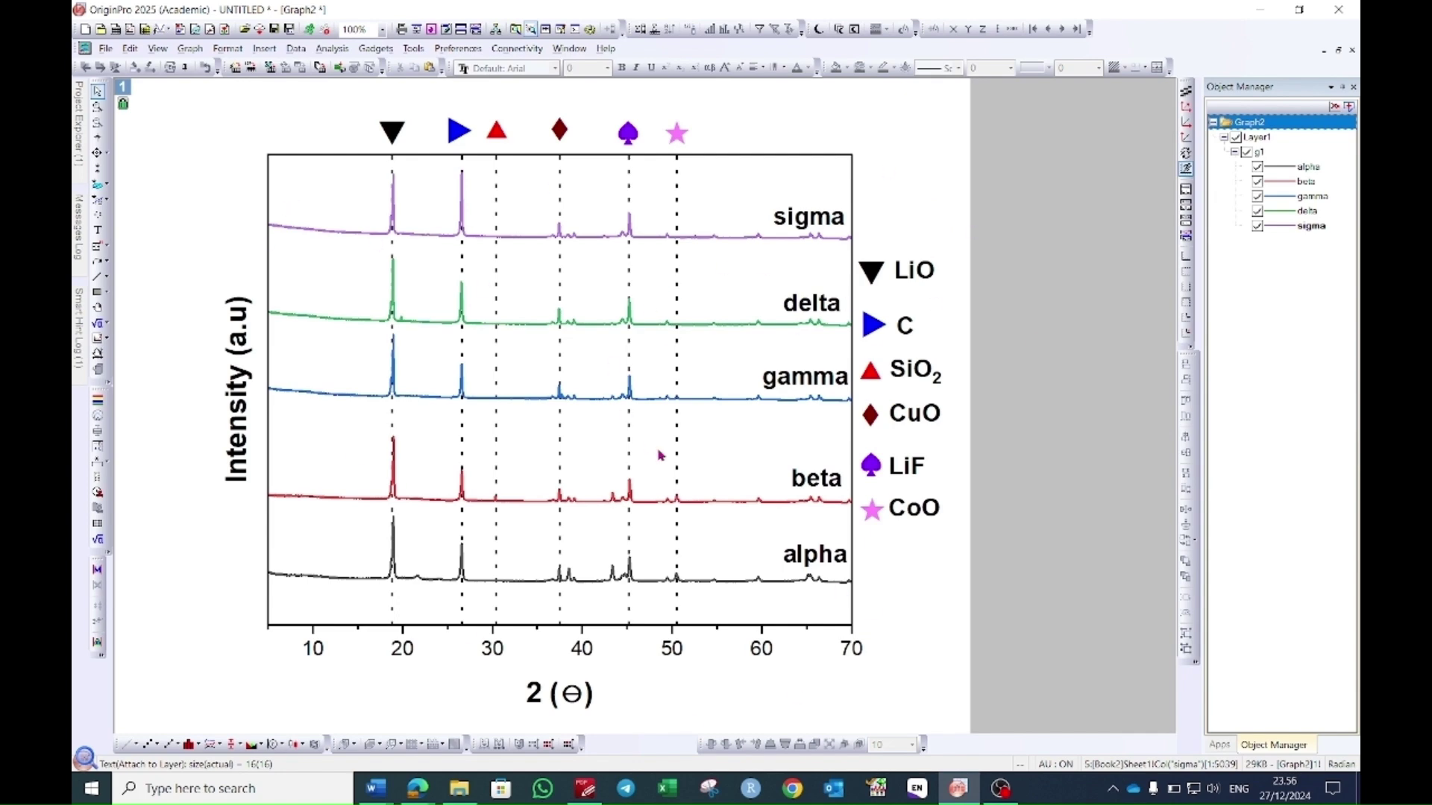
Copy the finished graph to the clipboard as a PNG image, choosing its resolution from the preset DPI values.
right_click(208, 194)
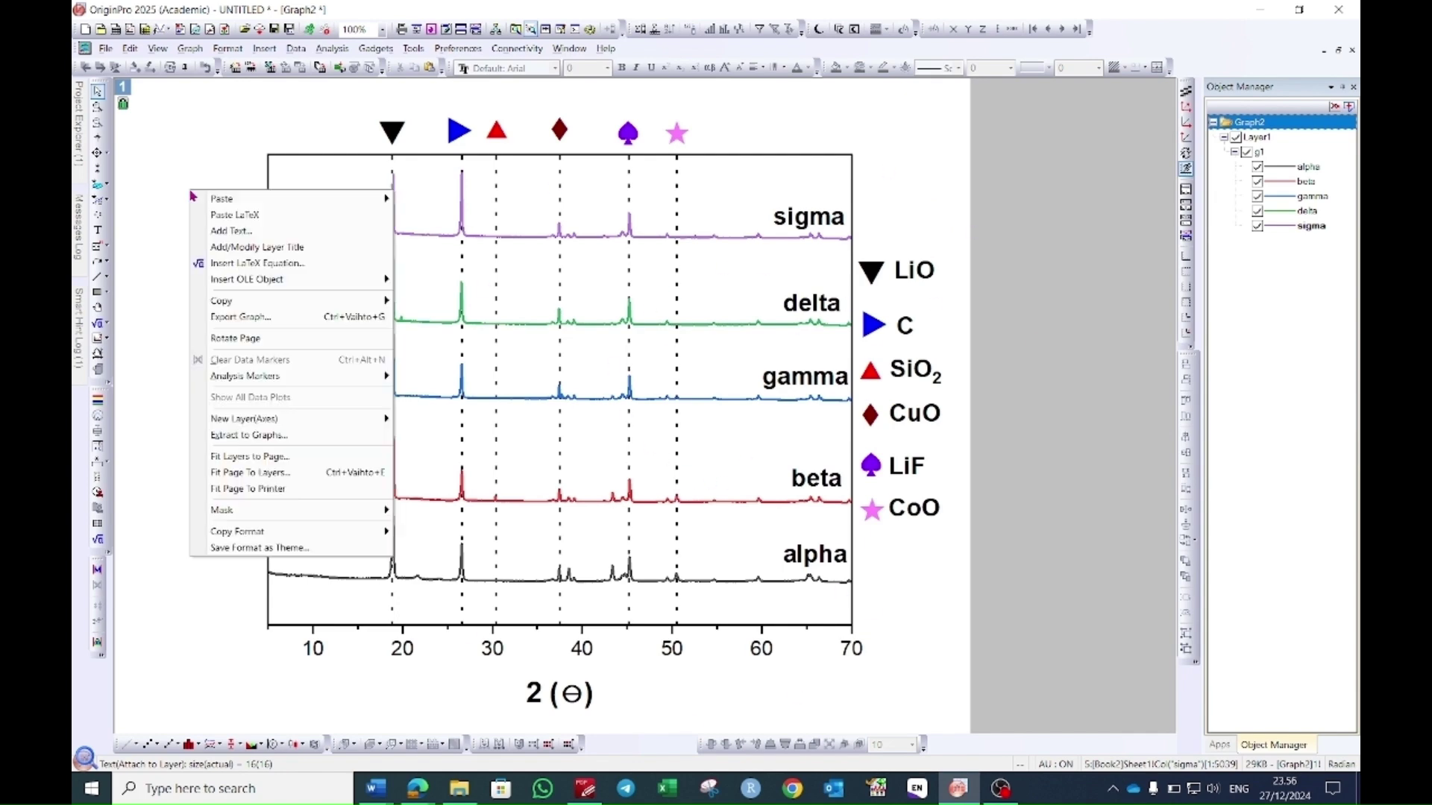
mouse_move(257, 310)
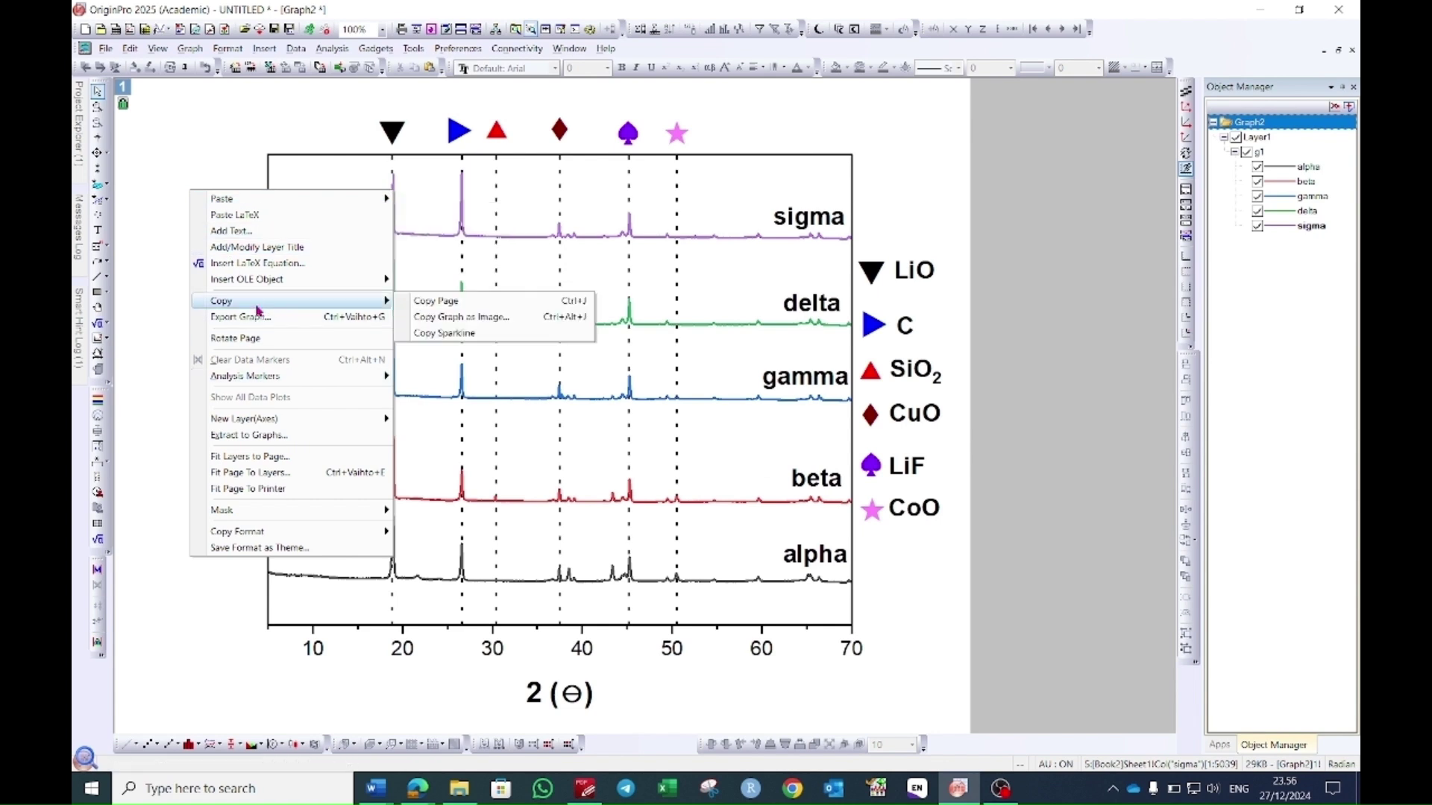
left_click(451, 319)
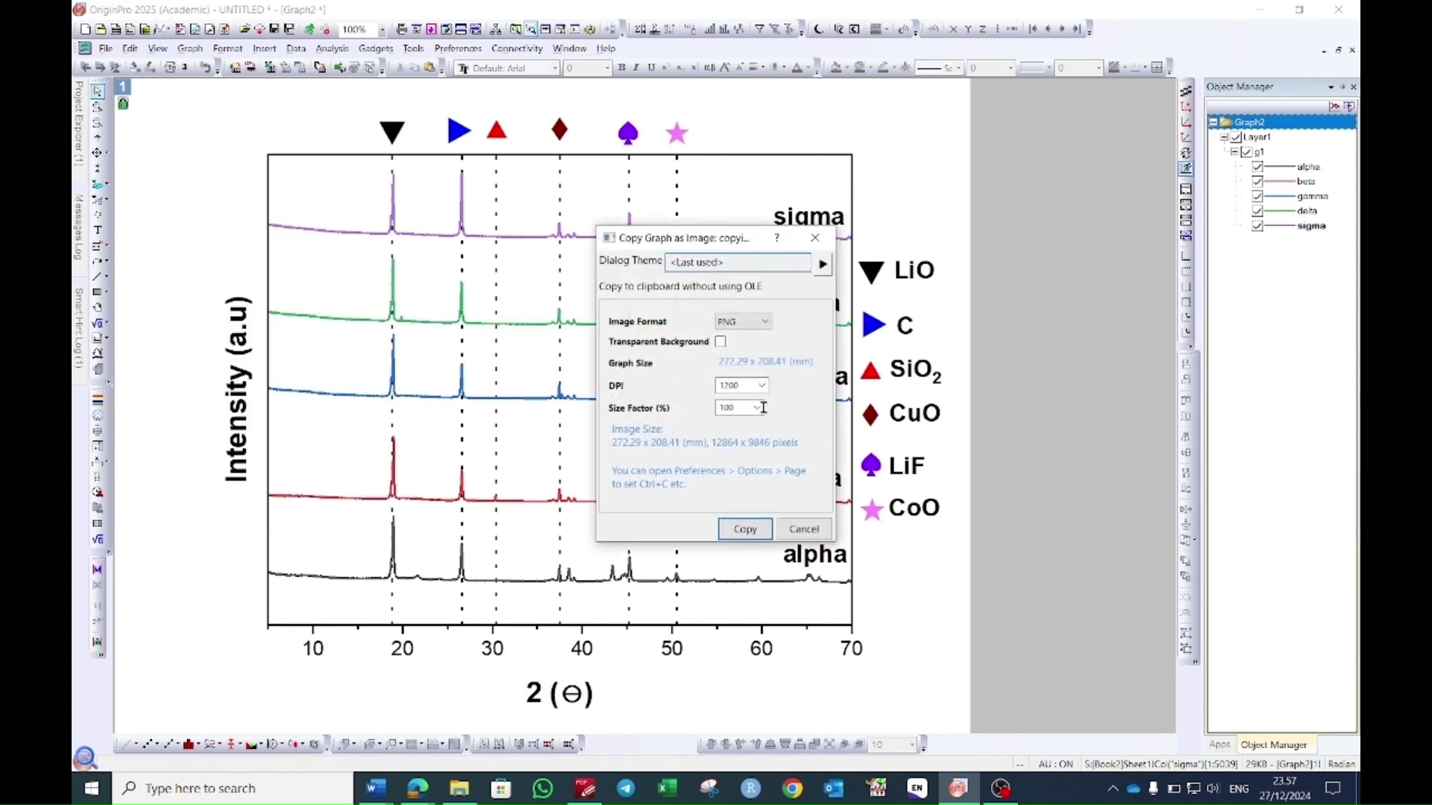
left_click(761, 385)
left_click(738, 446)
left_click(746, 530)
Switch to the blank Word document, maximize its window and paste the copied graph image at the start of the page.
key("alt+Tab")
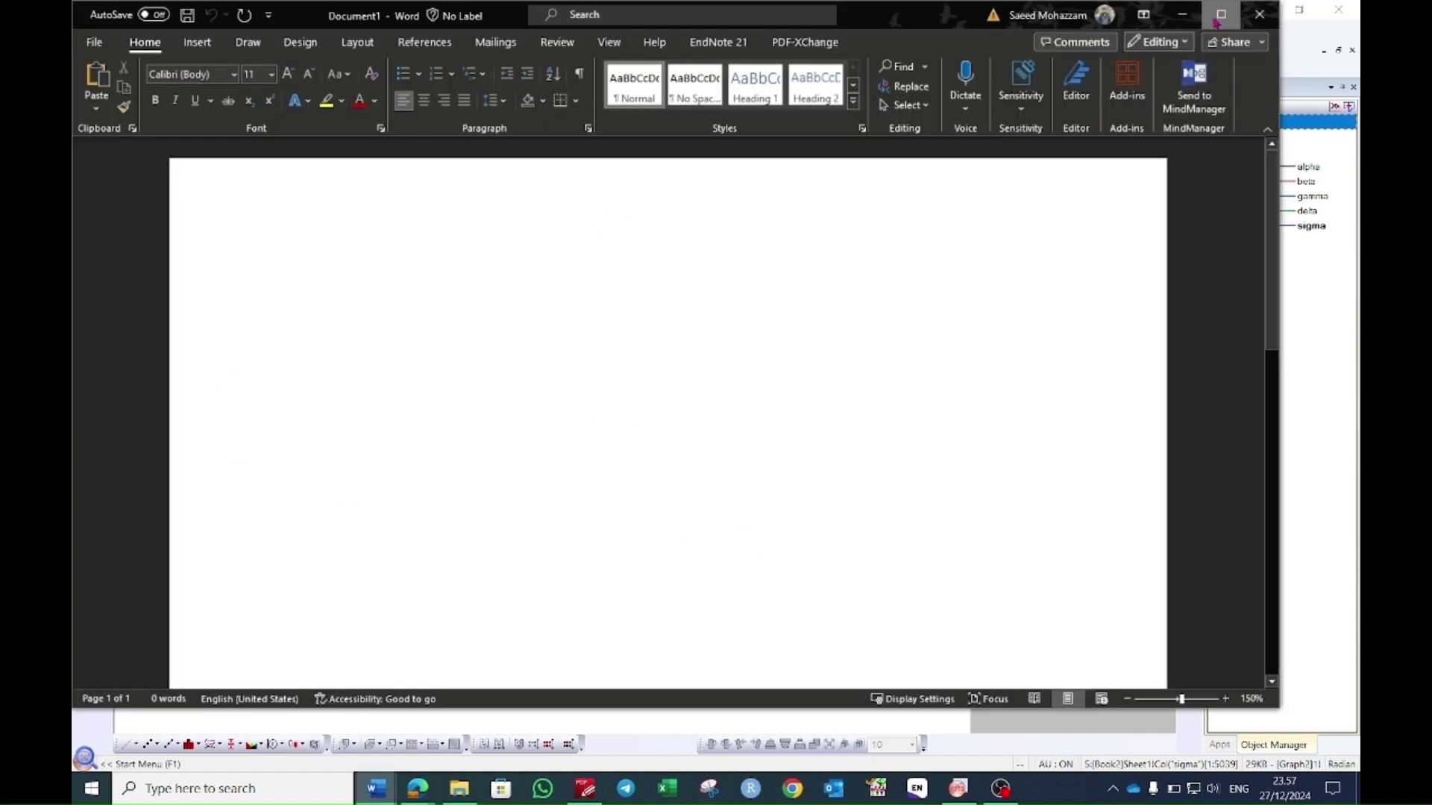
left_click(1221, 15)
right_click(358, 293)
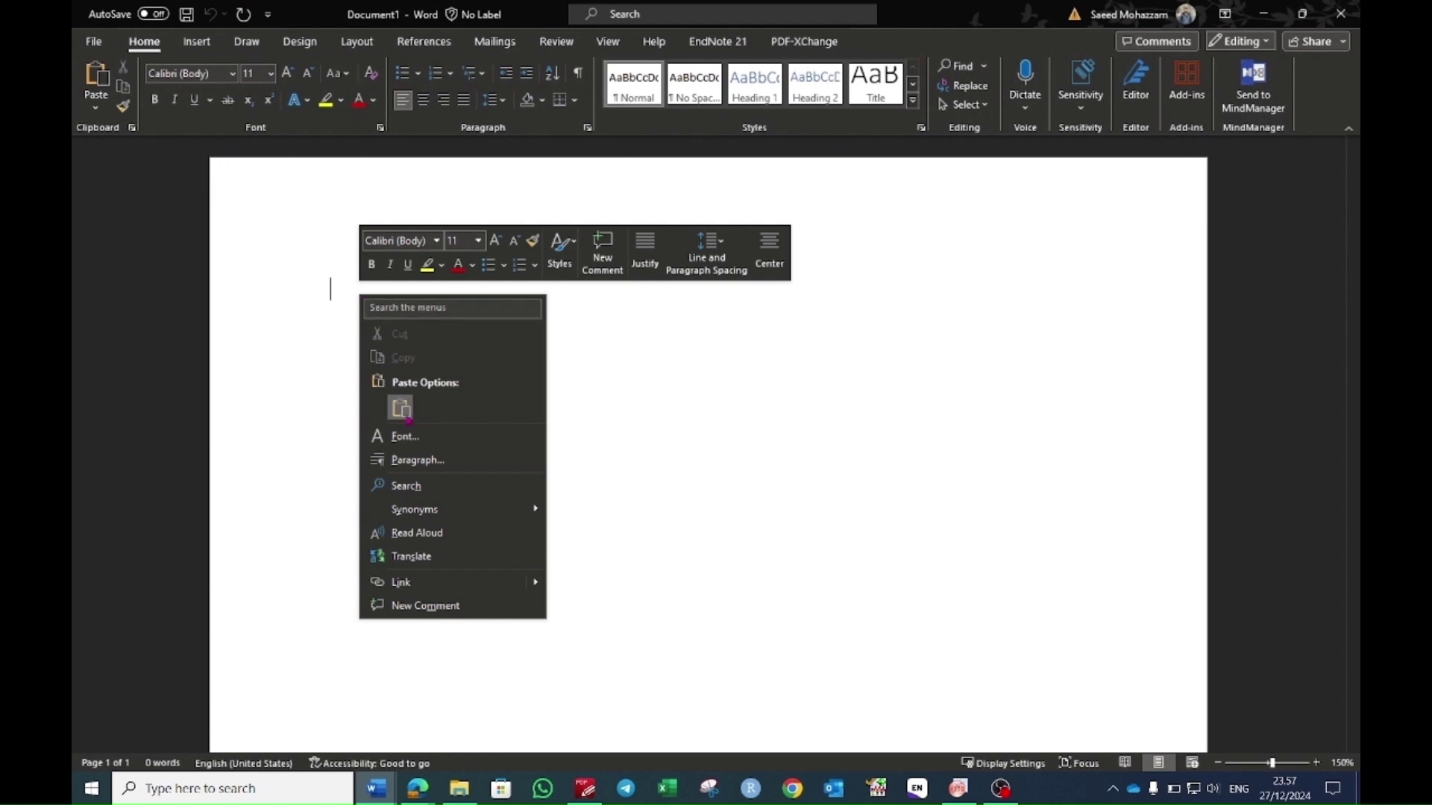
left_click(400, 410)
scroll(697, 485, "up", 2)
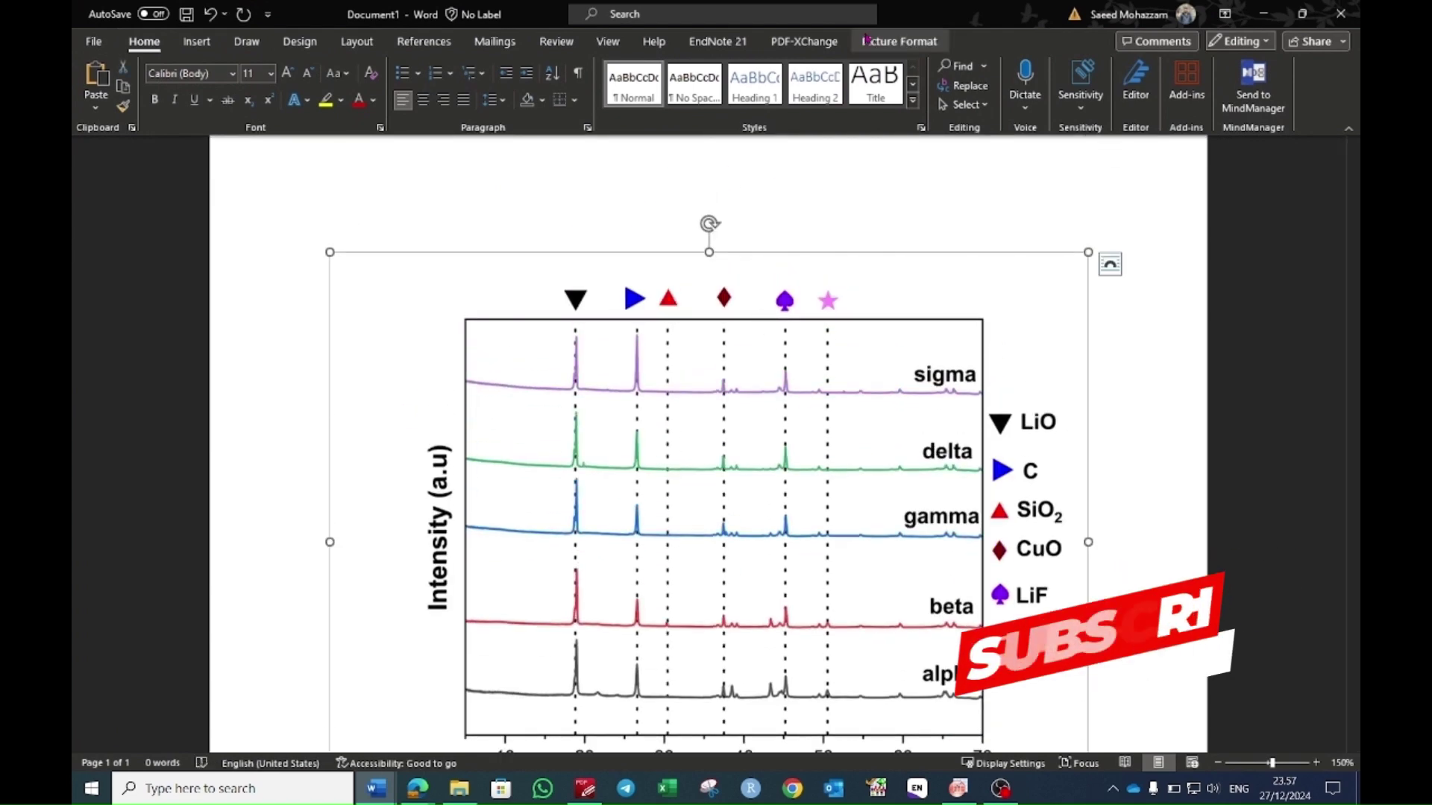
Inspect the pasted graph picture and its picture formatting options in Word, and return to the graph in OriginPro.
left_click(898, 41)
scroll(896, 325, "down", 2)
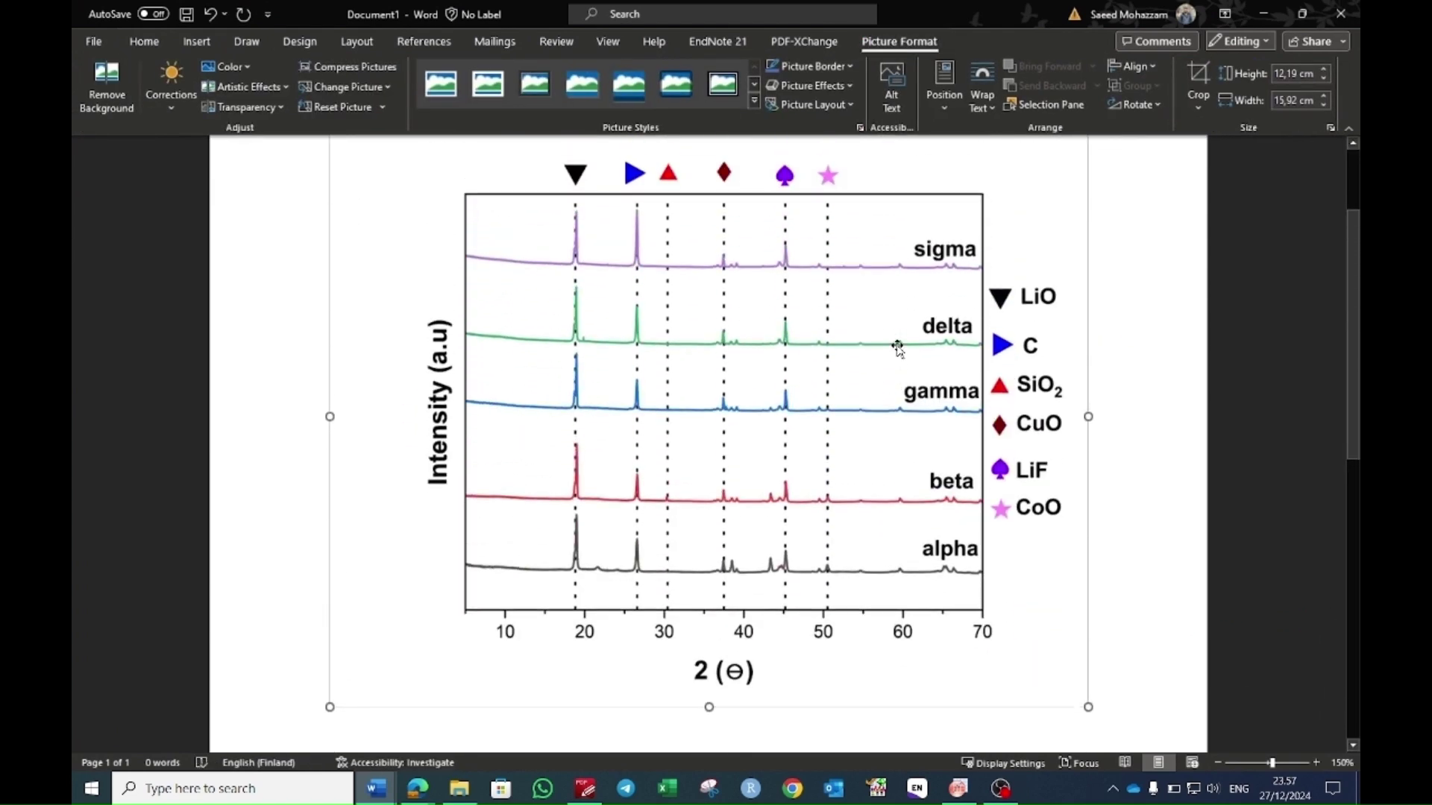
scroll(900, 377, "up", 1)
left_click(1256, 13)
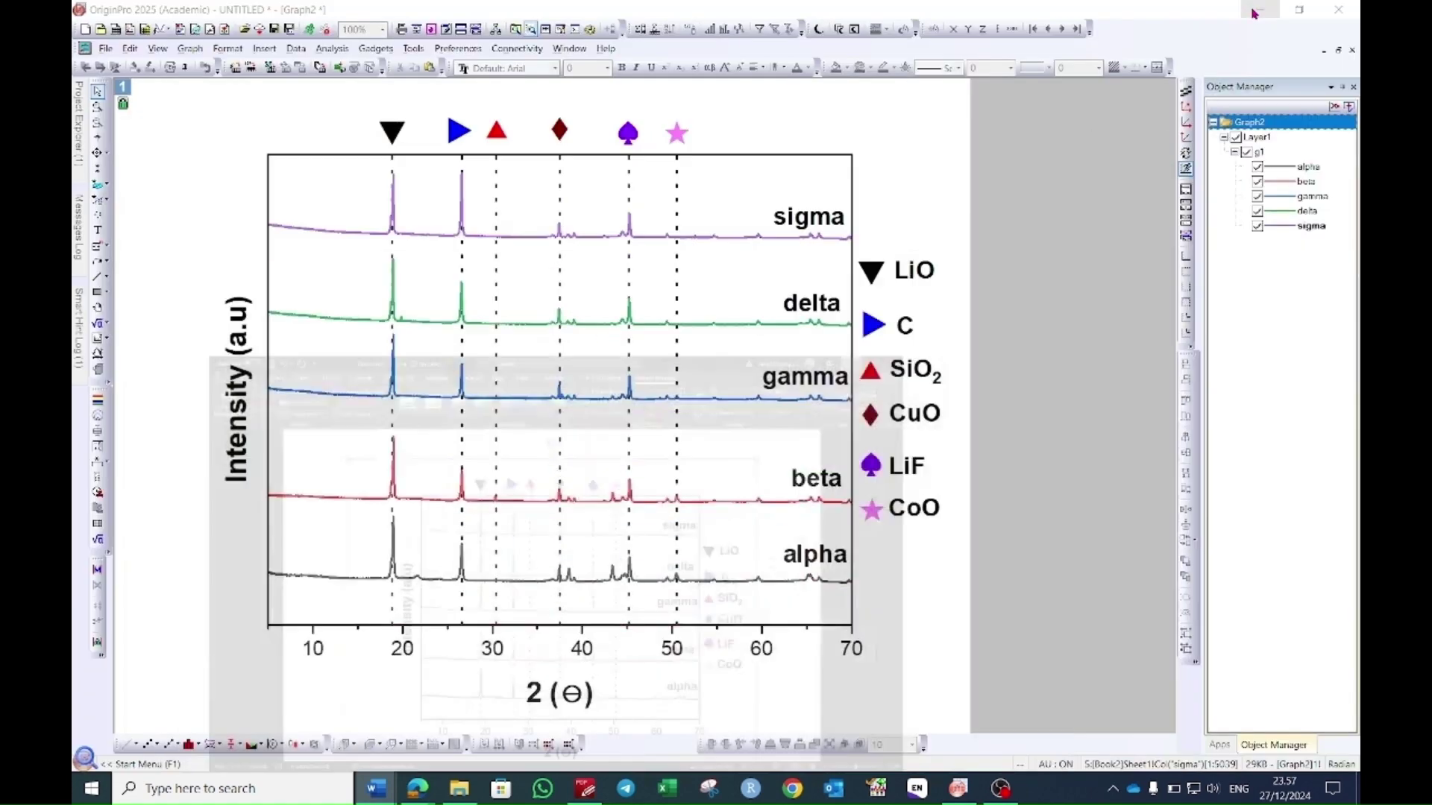